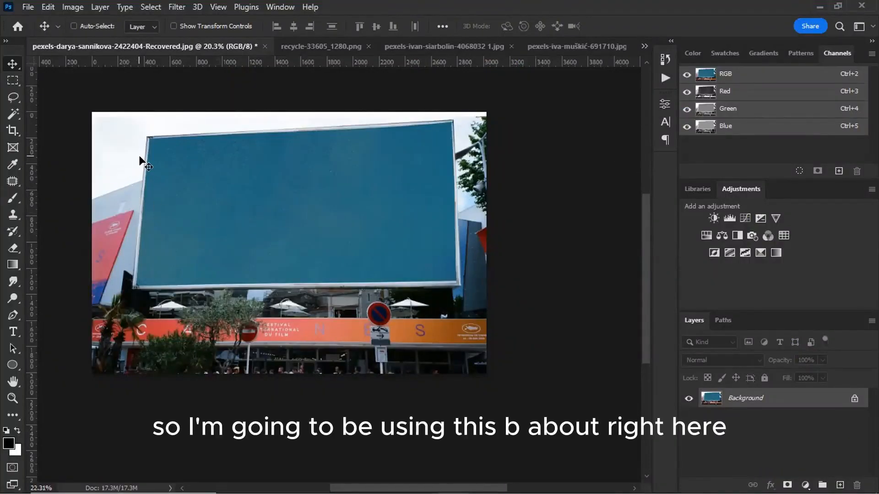
# Add a new layer above the Background of the billboard photo and open the Vanishing Point filter on it.
pyautogui.scroll(2, 143, 158)
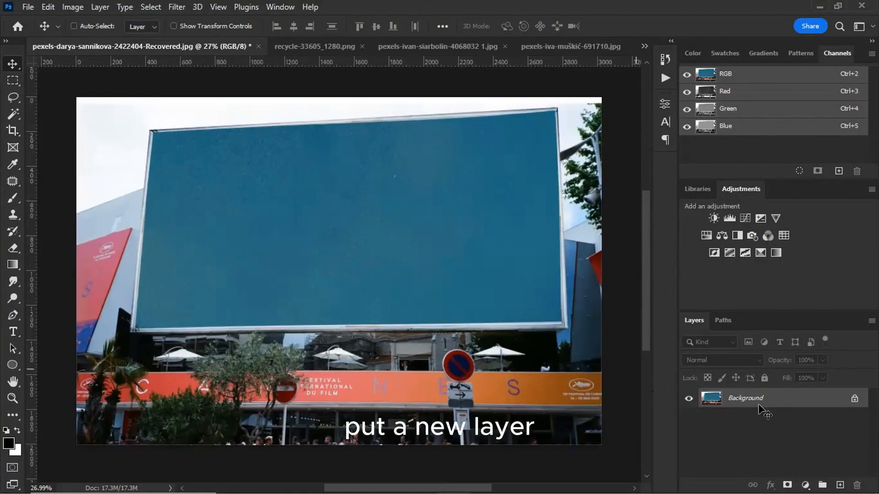
pyautogui.click(840, 484)
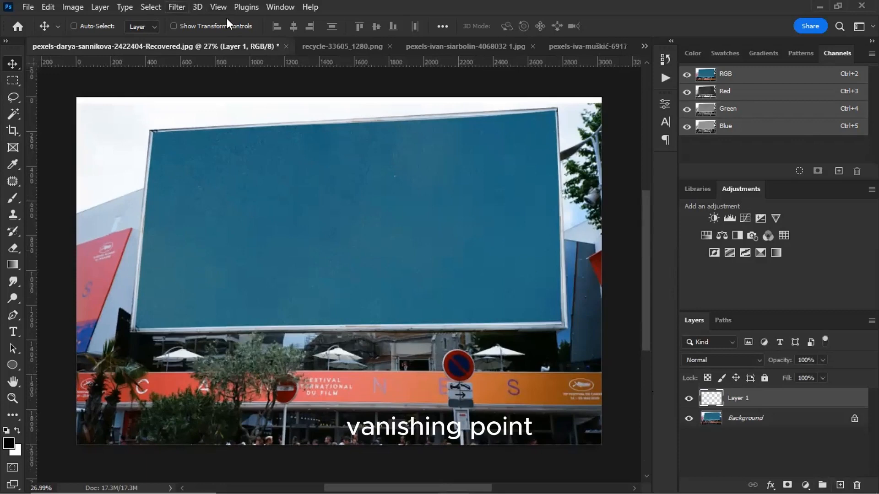
pyautogui.click(177, 6)
pyautogui.click(233, 140)
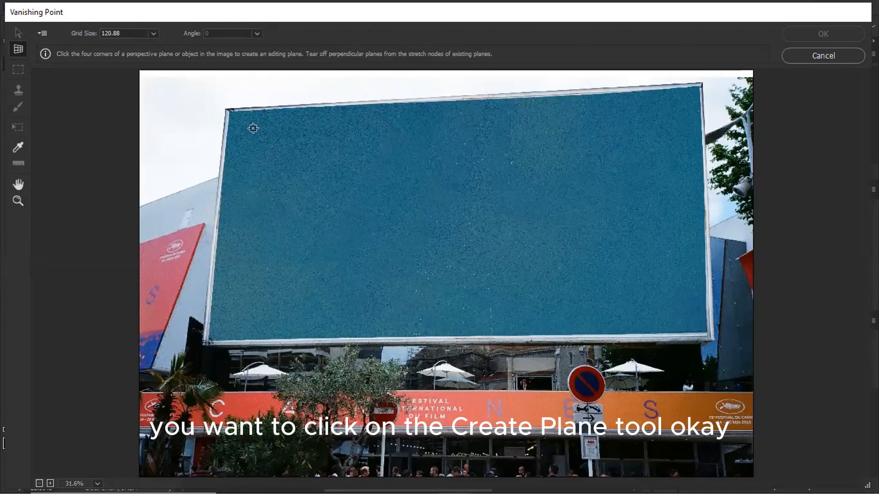
# Create a perspective plane by placing its four nodes on the inner corners of the blue billboard.
pyautogui.scroll(3, 253, 128)
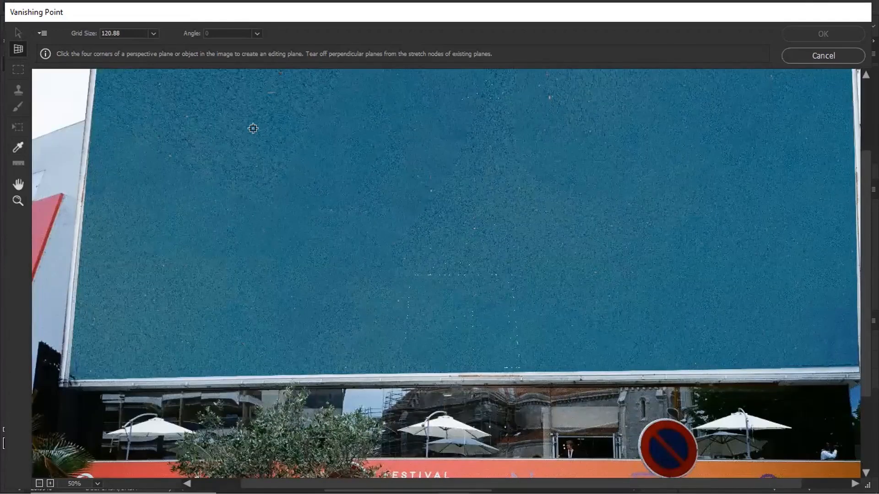
pyautogui.scroll(-2, 299, 254)
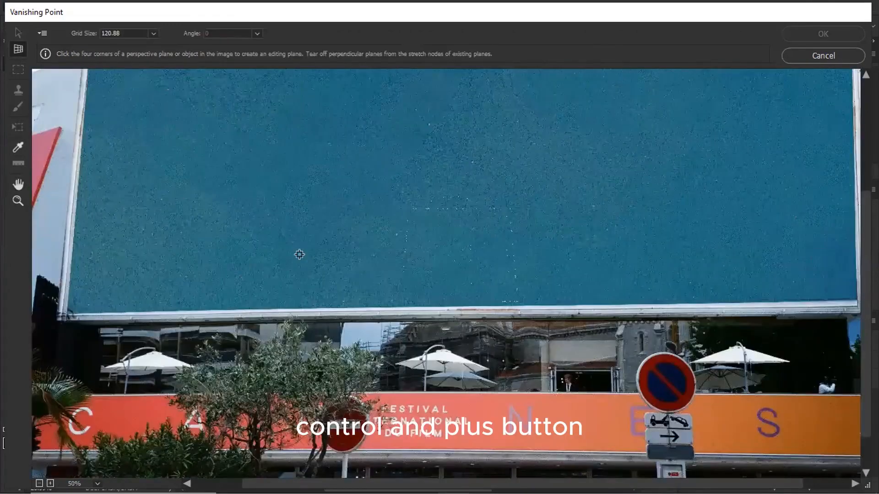
pyautogui.hotkey('ctrl', '-')
pyautogui.moveTo(292, 197); pyautogui.dragTo(280, 224)
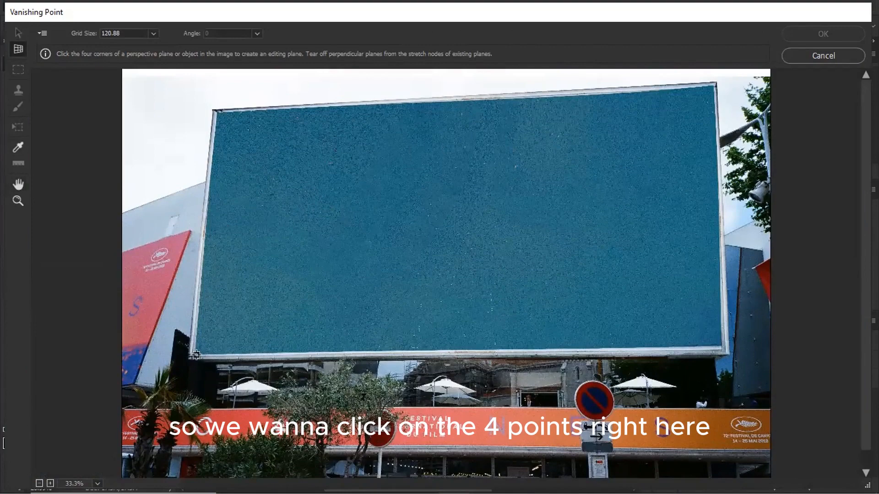
pyautogui.click(196, 354)
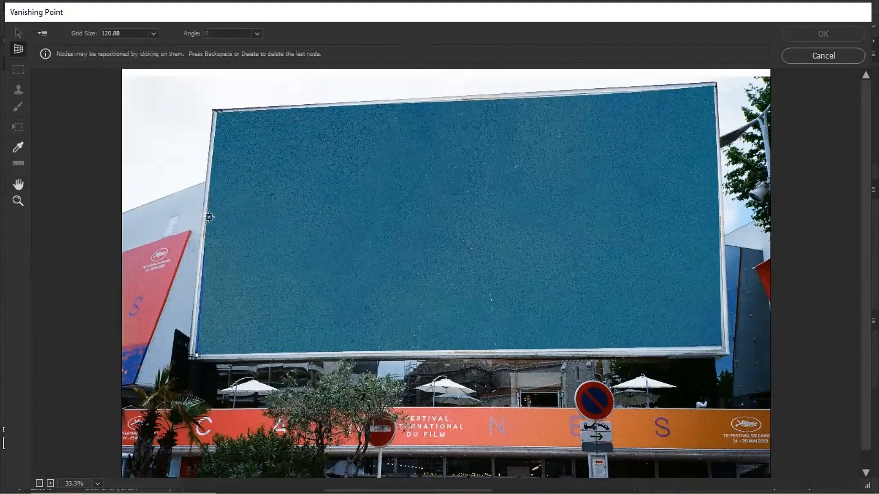
pyautogui.click(218, 114)
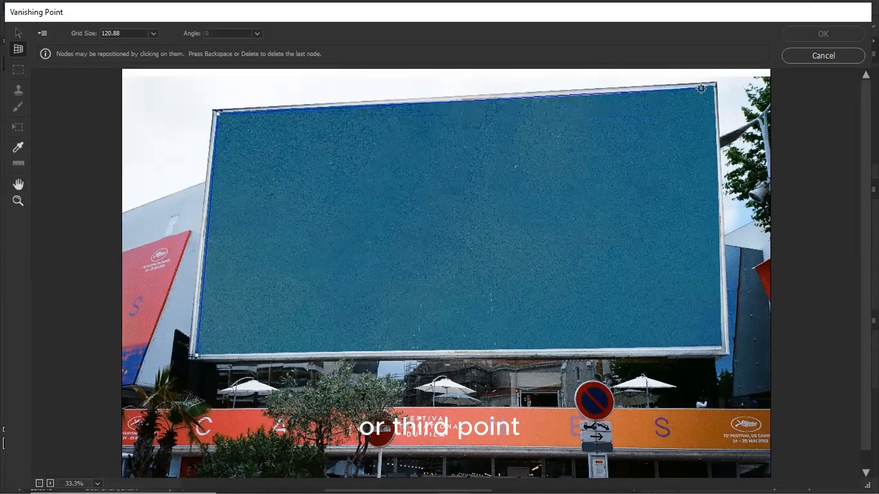
pyautogui.click(715, 83)
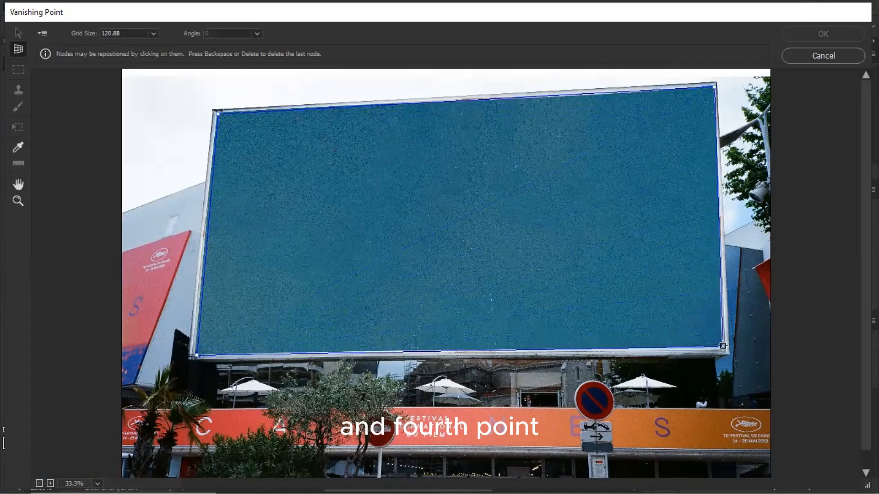
pyautogui.click(722, 346)
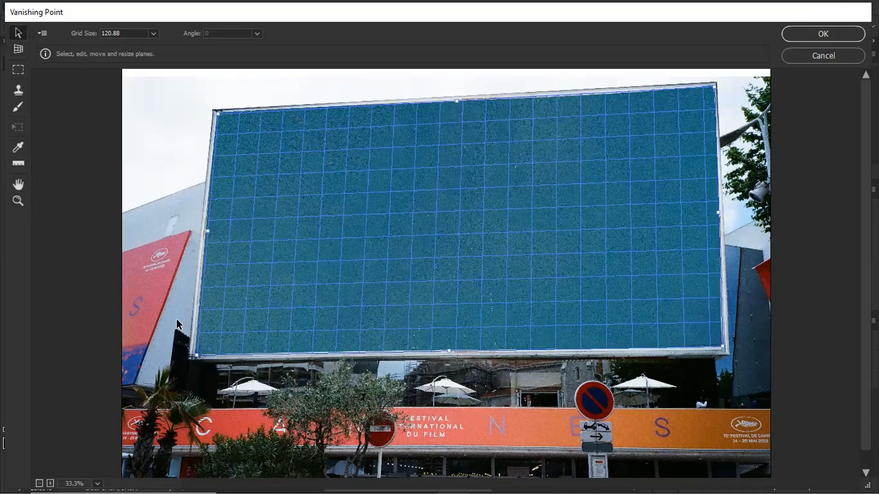
# Fine-tune the plane's lower-left, upper-left and upper-right nodes so they line up with the billboard frame's corners.
pyautogui.scroll(1, 178, 324)
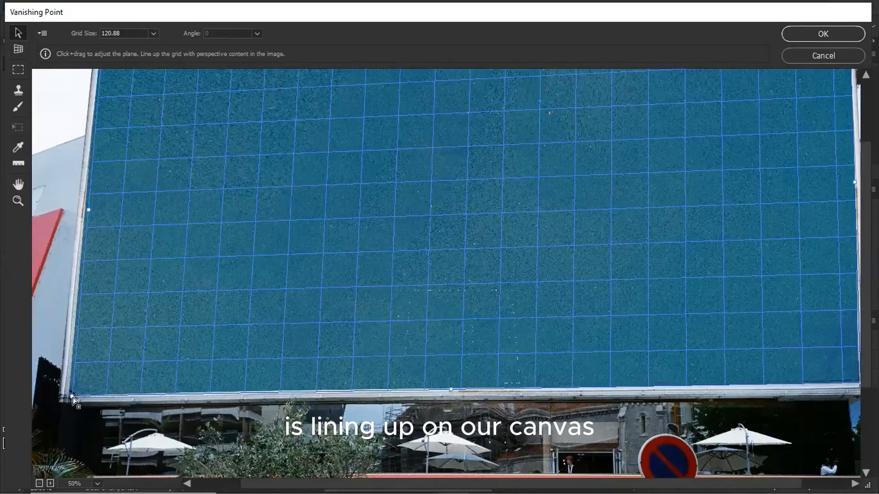
pyautogui.moveTo(73, 397); pyautogui.dragTo(70, 394)
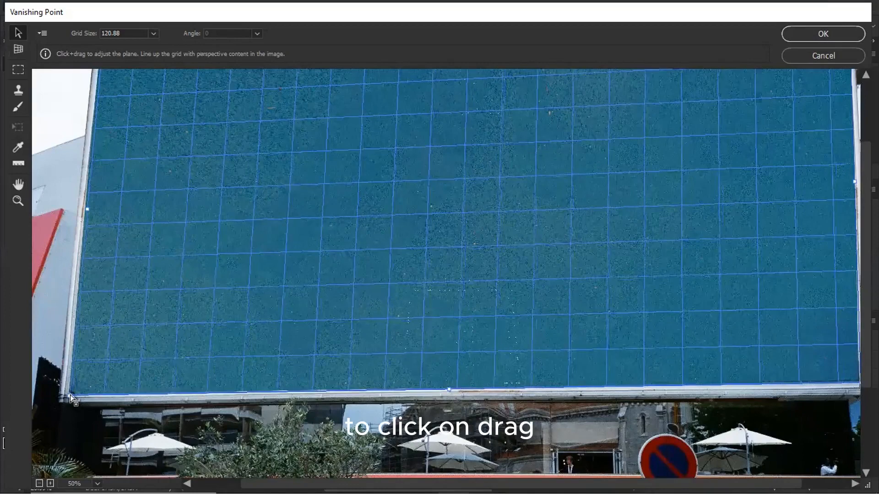
pyautogui.moveTo(117, 134); pyautogui.dragTo(126, 237)
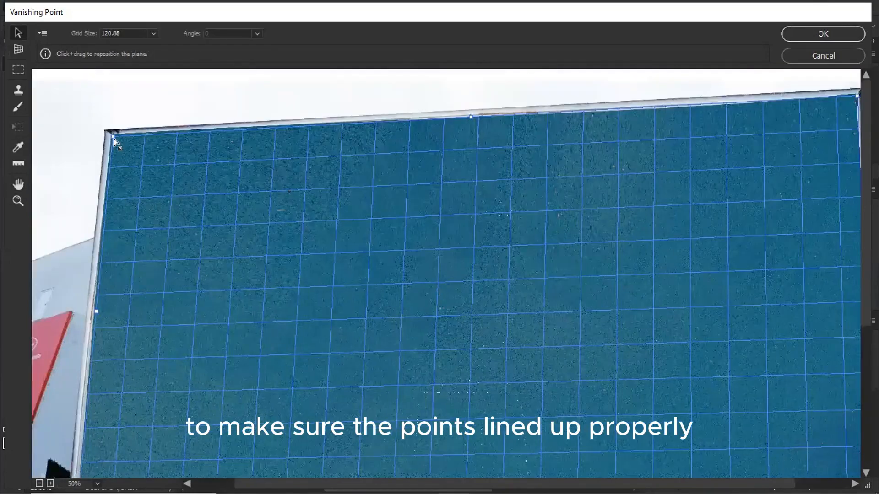
pyautogui.moveTo(114, 135); pyautogui.dragTo(114, 134)
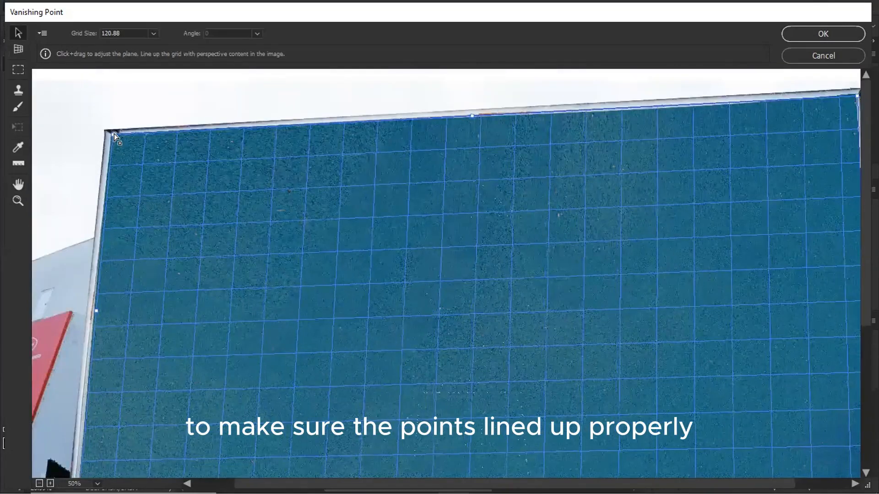
pyautogui.moveTo(392, 197); pyautogui.dragTo(343, 192)
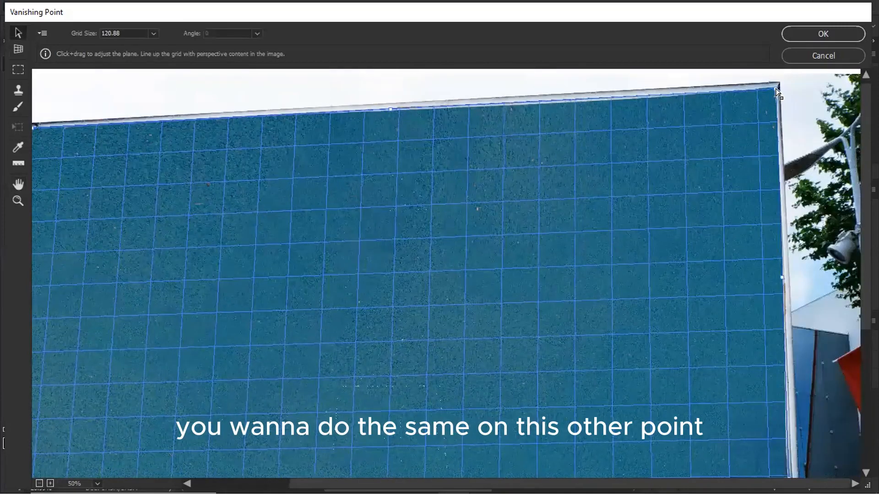
pyautogui.moveTo(776, 94); pyautogui.dragTo(775, 96)
# Try the plane's lower-right node at inward positions, realign it with the billboard's lower-right corner and accept the plane.
pyautogui.press('space')
pyautogui.moveTo(757, 338); pyautogui.dragTo(702, 147)
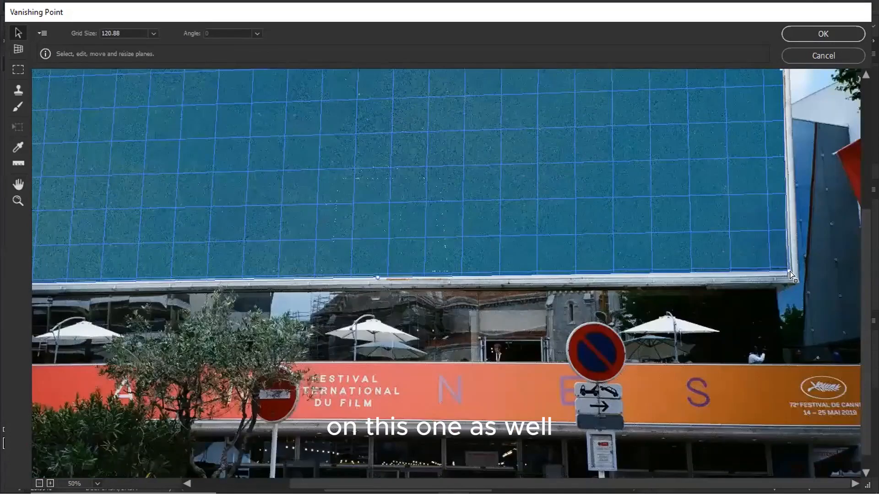
pyautogui.moveTo(789, 274); pyautogui.dragTo(753, 224)
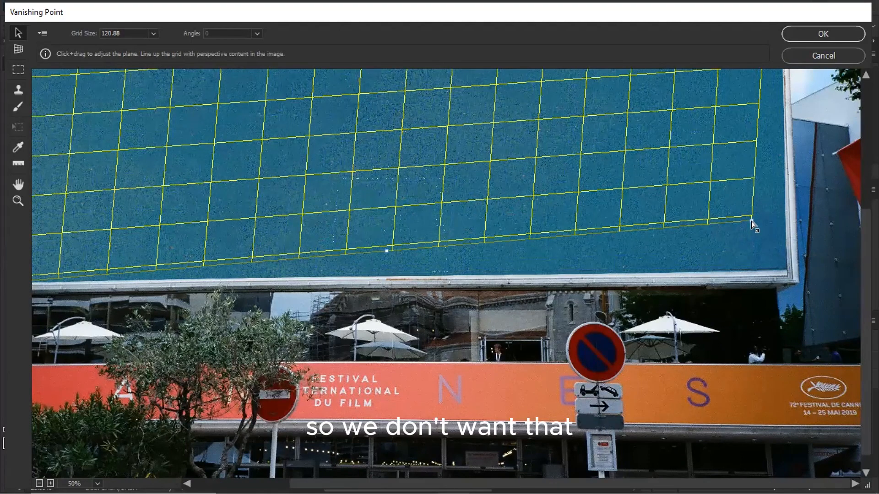
pyautogui.moveTo(751, 221); pyautogui.dragTo(735, 258)
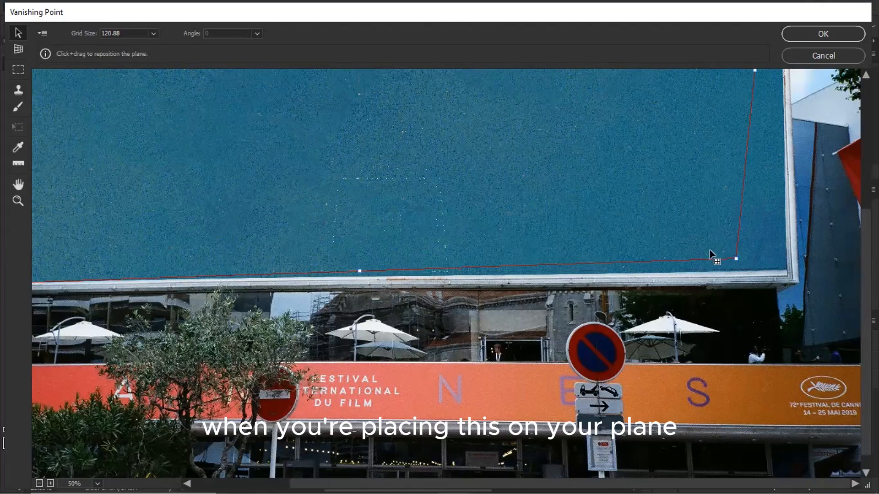
pyautogui.moveTo(735, 258); pyautogui.dragTo(788, 272)
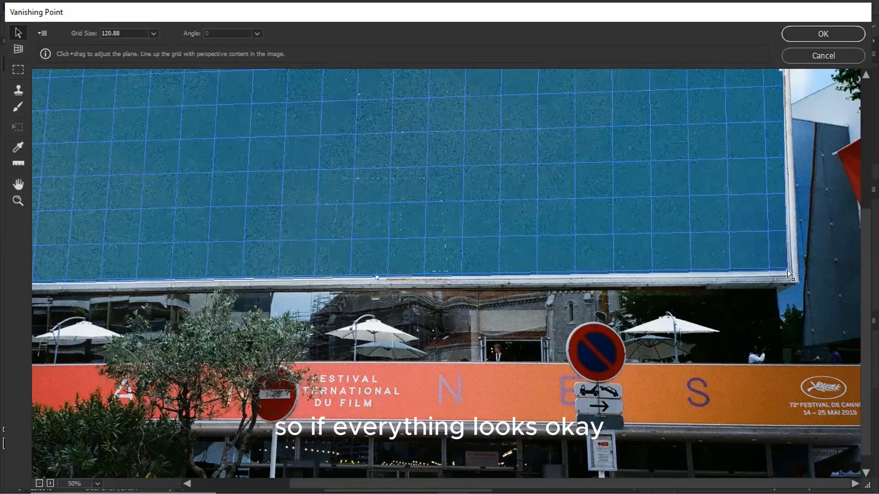
pyautogui.click(823, 33)
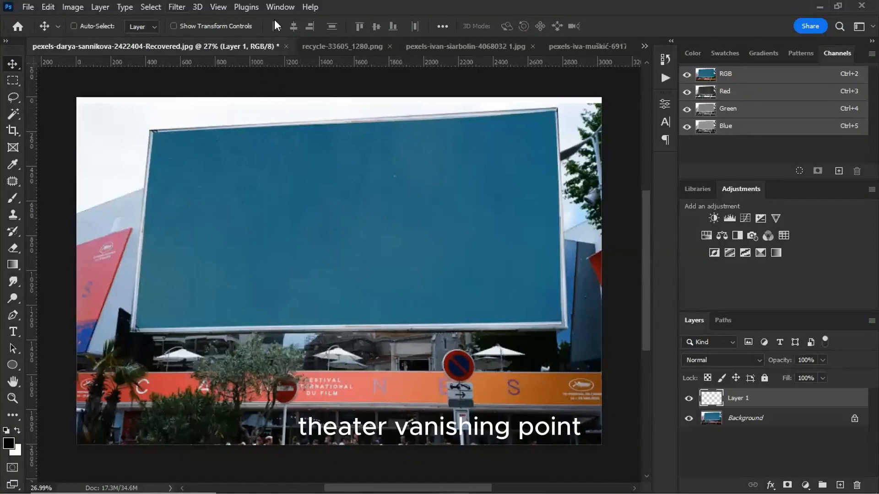
# Reopen the Vanishing Point filter to check the saved billboard plane and close it without changes.
pyautogui.hotkey('alt', 't')
pyautogui.click(231, 142)
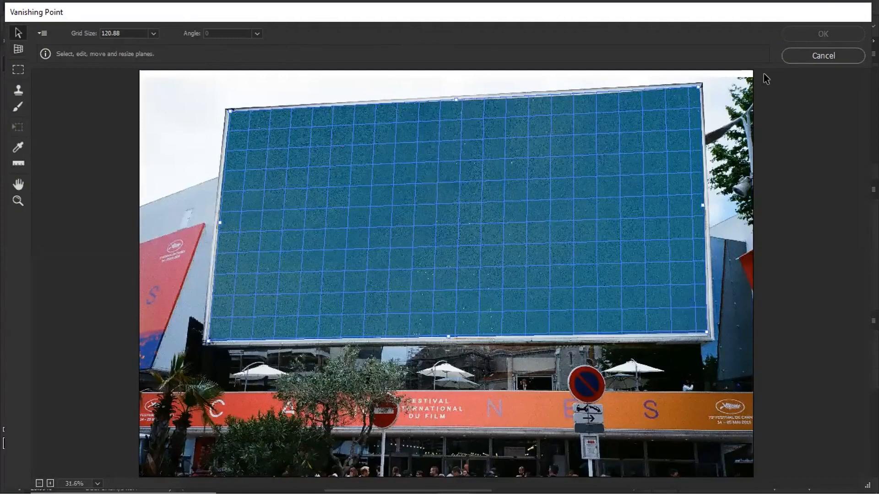
pyautogui.click(830, 56)
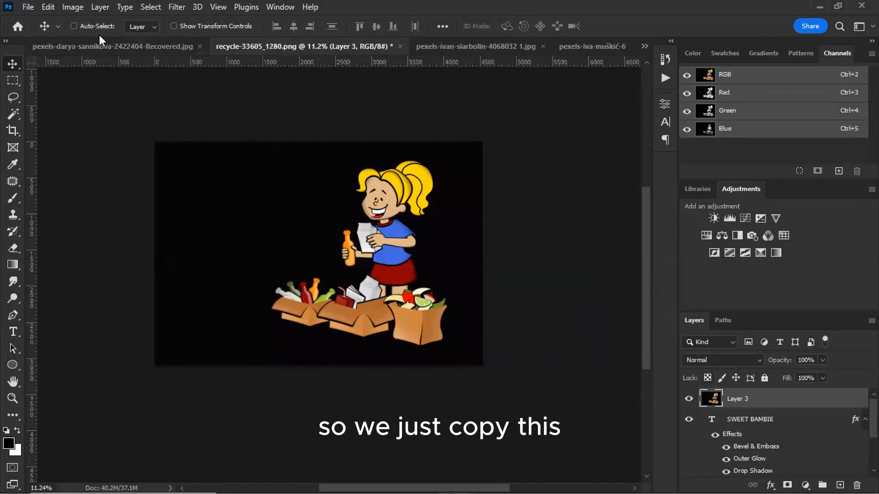
# Select the entire artwork in recycle-33605_1280.png and copy it.
pyautogui.click(156, 11)
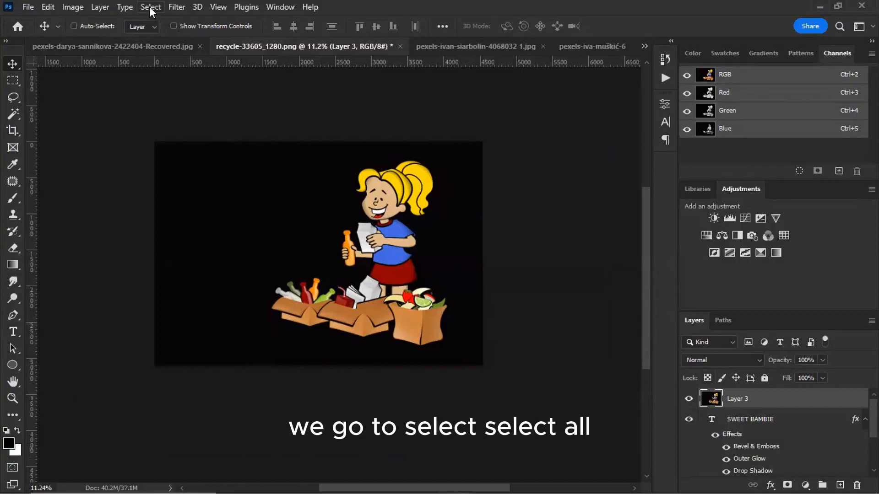
pyautogui.click(151, 7)
pyautogui.click(169, 17)
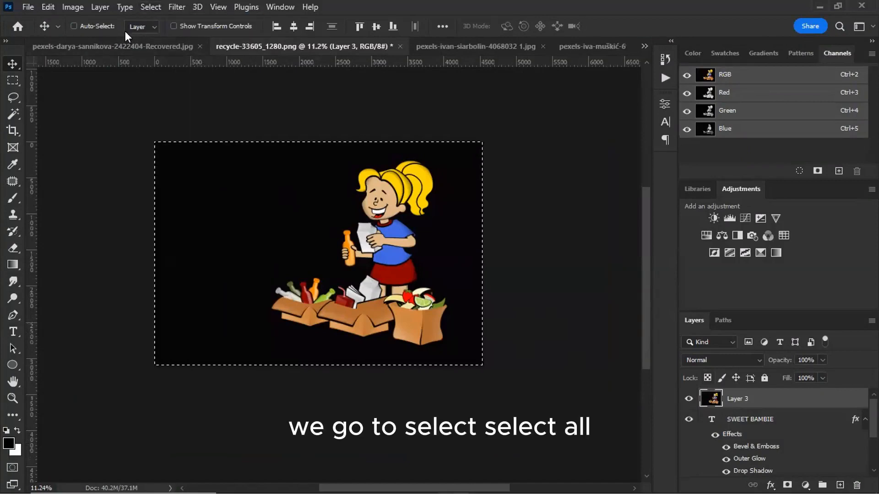
pyautogui.click(48, 7)
pyautogui.click(92, 94)
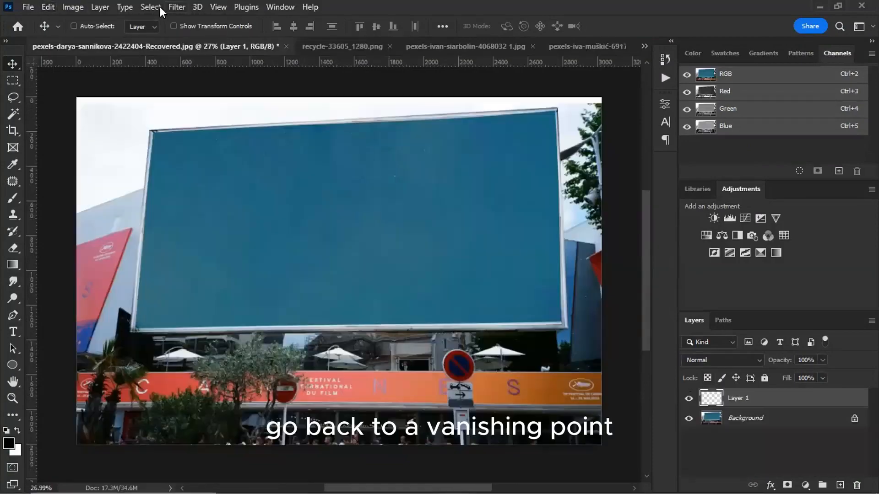
# Return to the billboard photo, open the Vanishing Point filter and paste the copied artwork into it.
pyautogui.click(176, 6)
pyautogui.click(235, 141)
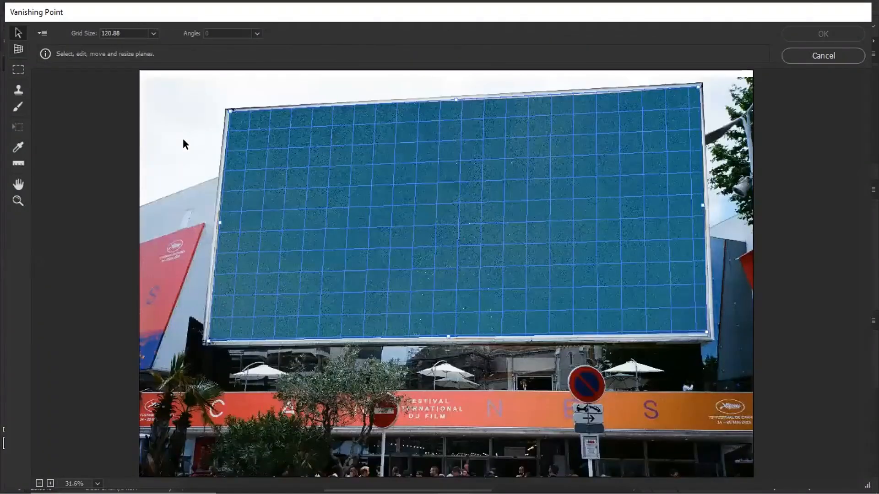
pyautogui.hotkey('ctrl', 'v')
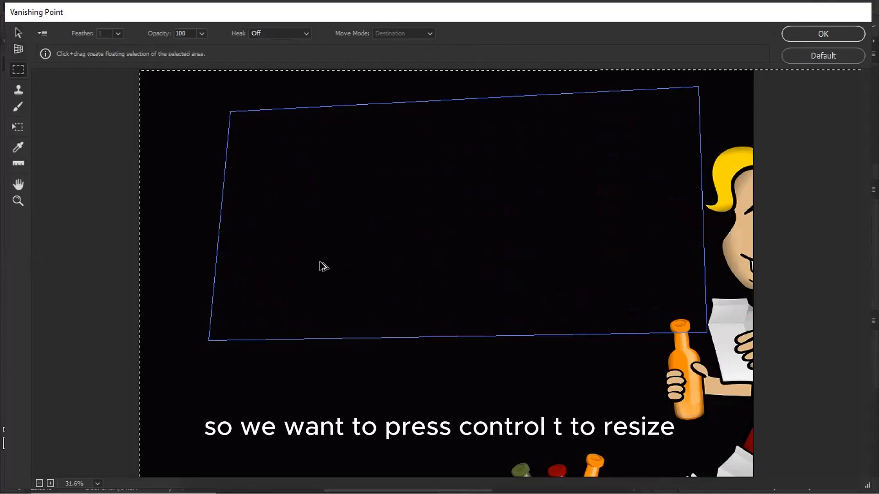
# Scale down the pasted artwork with the Transform tool and move it onto the billboard plane.
pyautogui.hotkey('ctrl', 't')
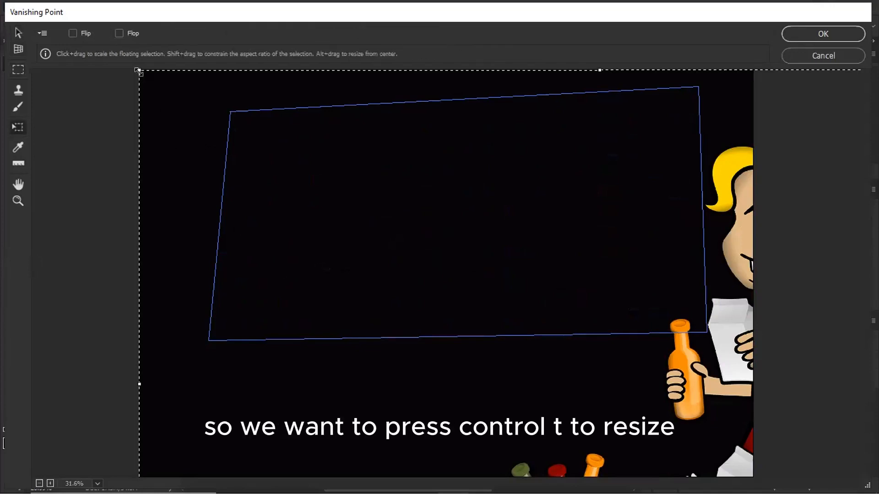
pyautogui.moveTo(138, 71); pyautogui.dragTo(512, 224)
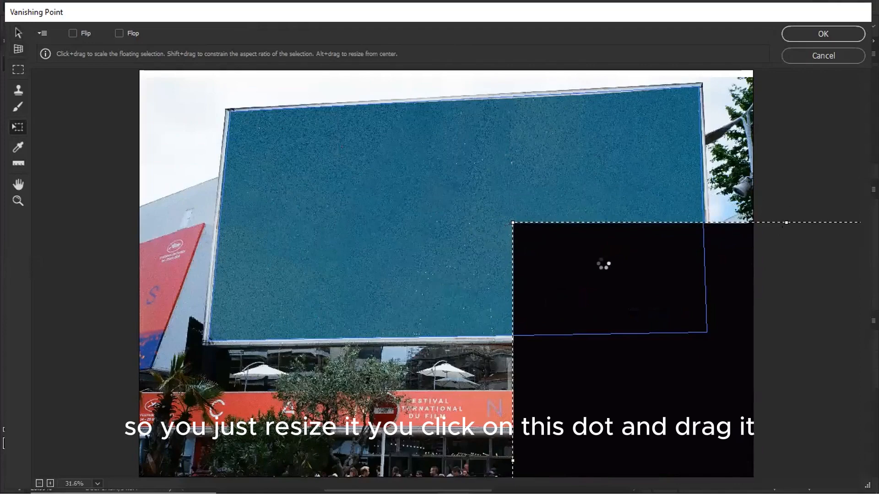
pyautogui.moveTo(606, 275); pyautogui.dragTo(397, 181)
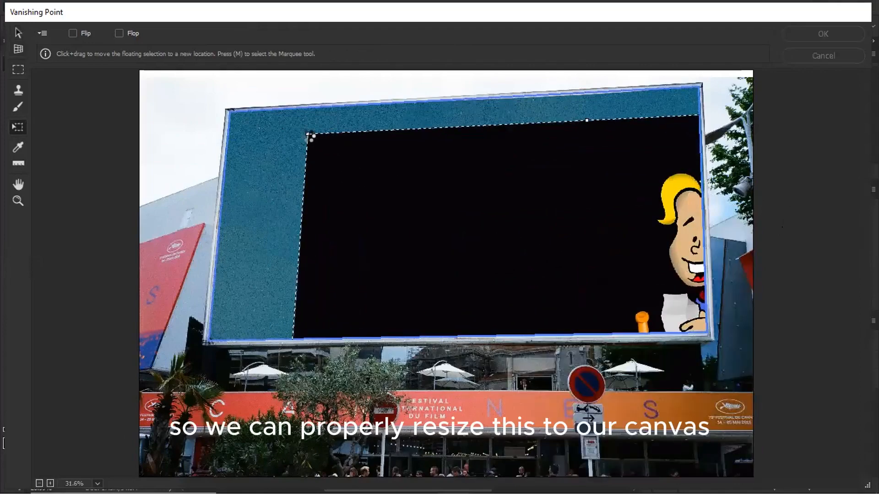
# Resize and reposition the artwork until it fills the whole billboard plane, and apply the filter.
pyautogui.moveTo(665, 192); pyautogui.dragTo(684, 191)
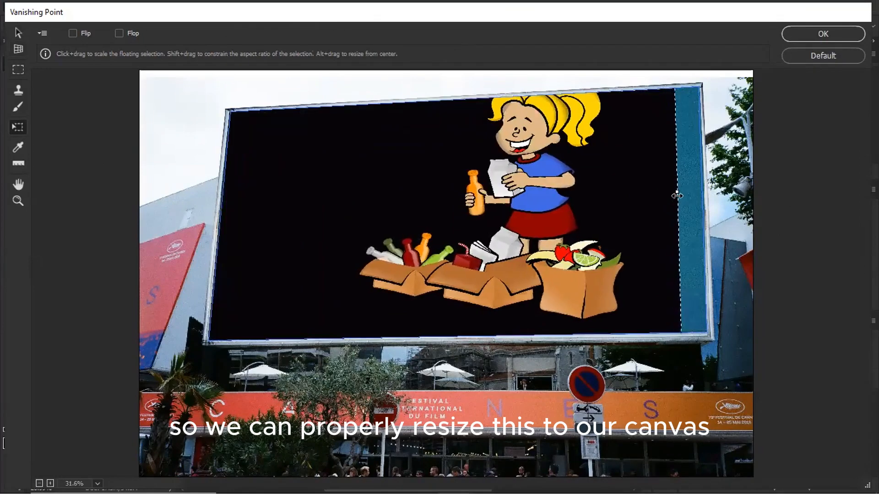
pyautogui.moveTo(643, 194); pyautogui.dragTo(611, 236)
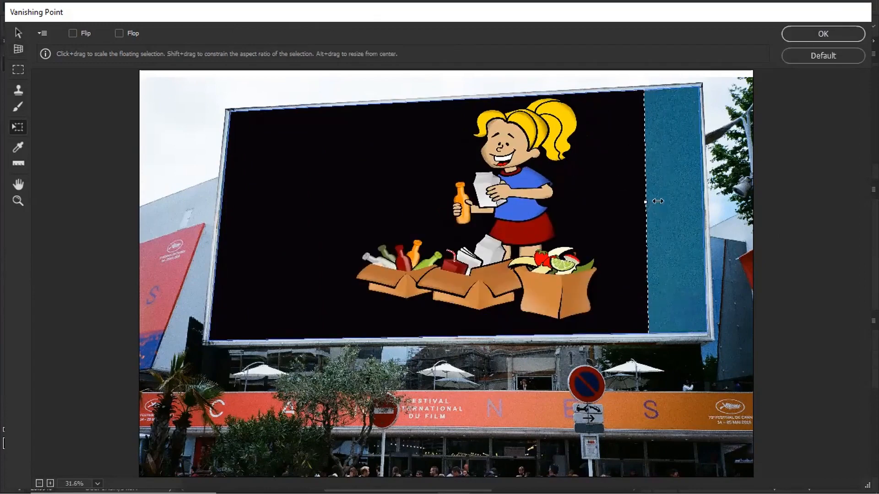
pyautogui.moveTo(657, 201); pyautogui.dragTo(720, 199)
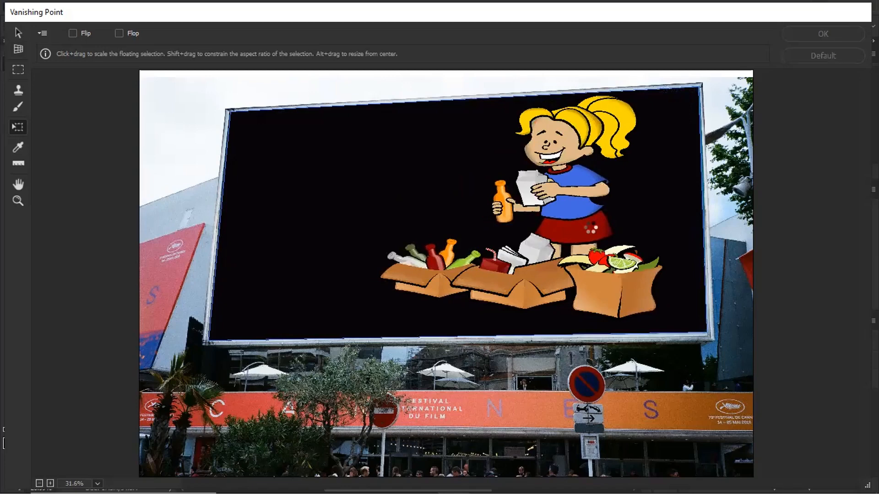
pyautogui.moveTo(590, 242); pyautogui.dragTo(593, 244)
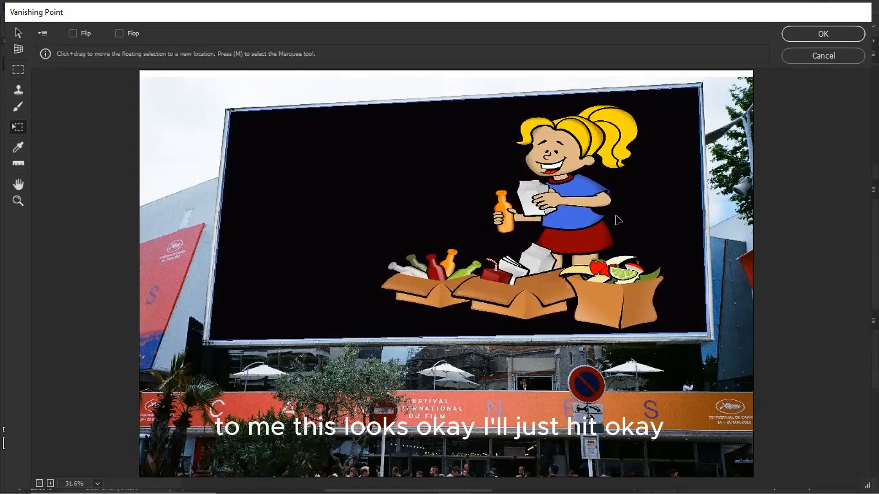
pyautogui.click(824, 34)
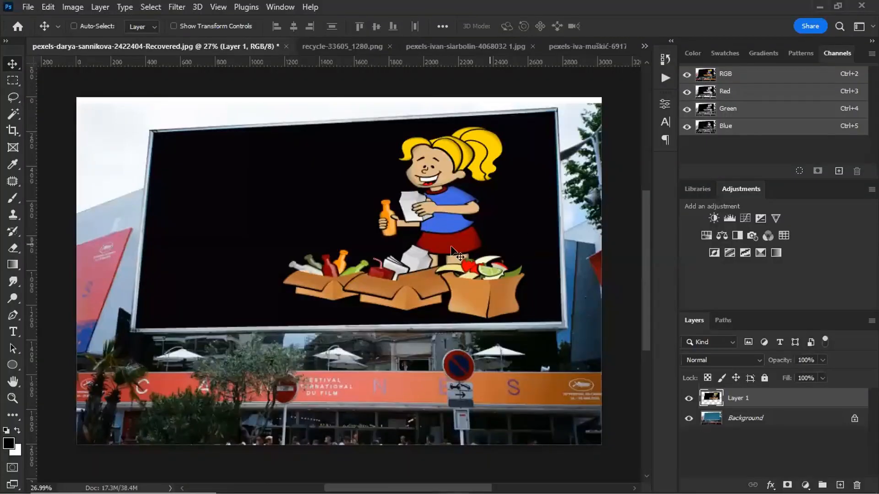
# Load the SWEET BAMBIE text in recycle-33605_1280.png as a selection, hide its layer and copy the lettering.
pyautogui.scroll(2, 412, 221)
pyautogui.scroll(-3, 411, 217)
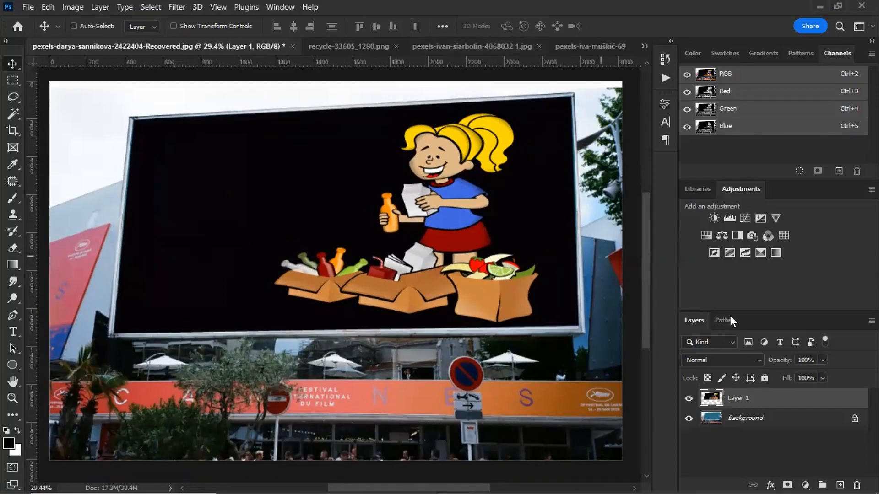
pyautogui.click(352, 46)
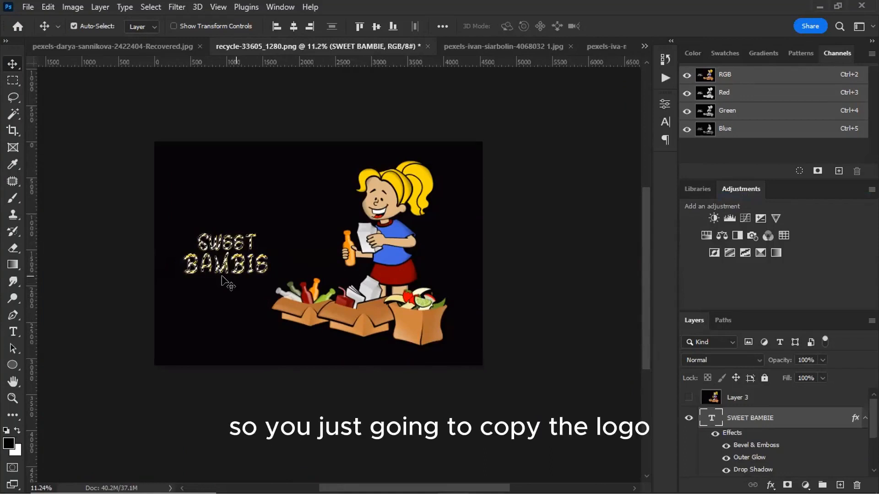
pyautogui.keyDown('ctrl'); pyautogui.click(711, 418); pyautogui.keyUp('ctrl')
pyautogui.click(688, 418)
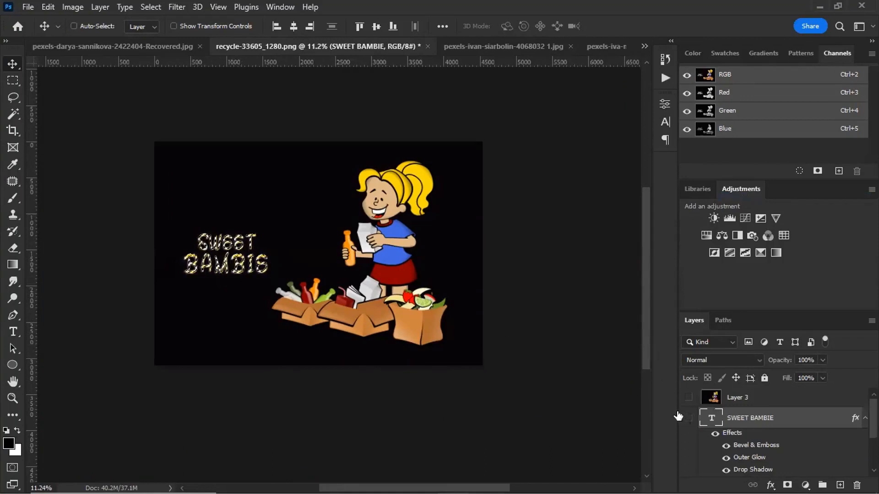
pyautogui.hotkey('ctrl', 'c')
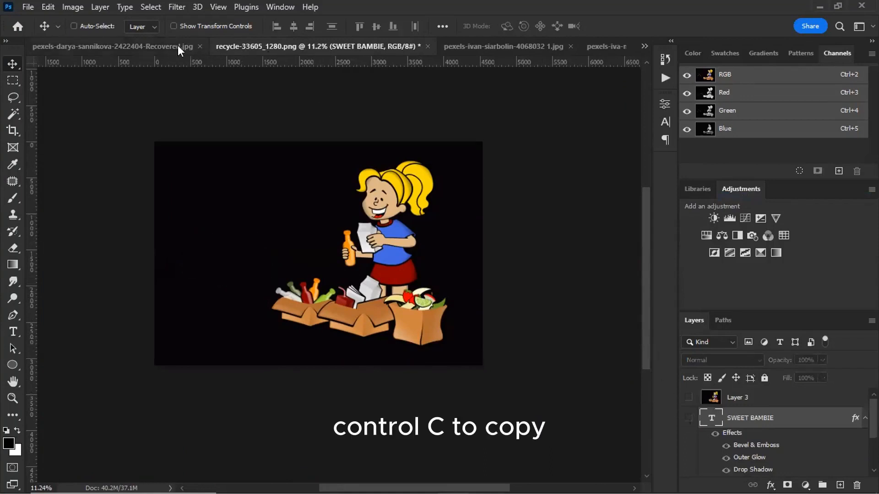
# Paste the lettering into Vanishing Point on the billboard photo, place it scaled down beside the cartoon girl, and apply the filter.
pyautogui.click(177, 45)
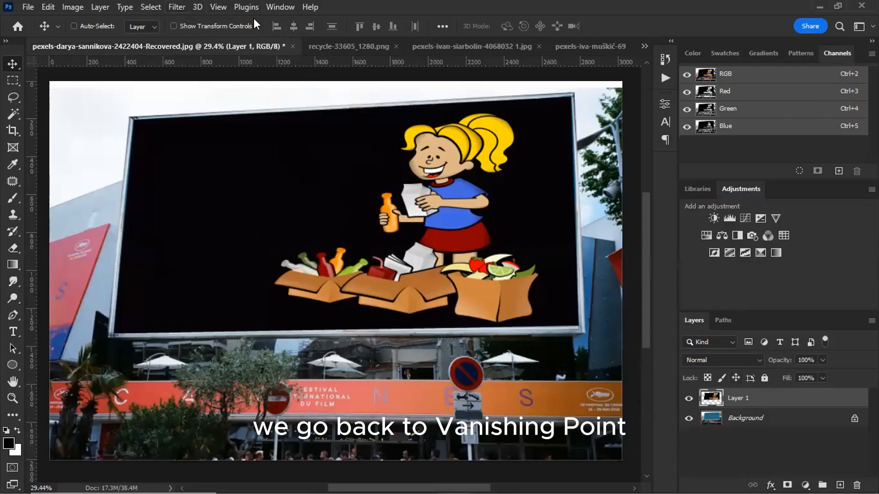
pyautogui.hotkey('alt', 't')
pyautogui.click(232, 143)
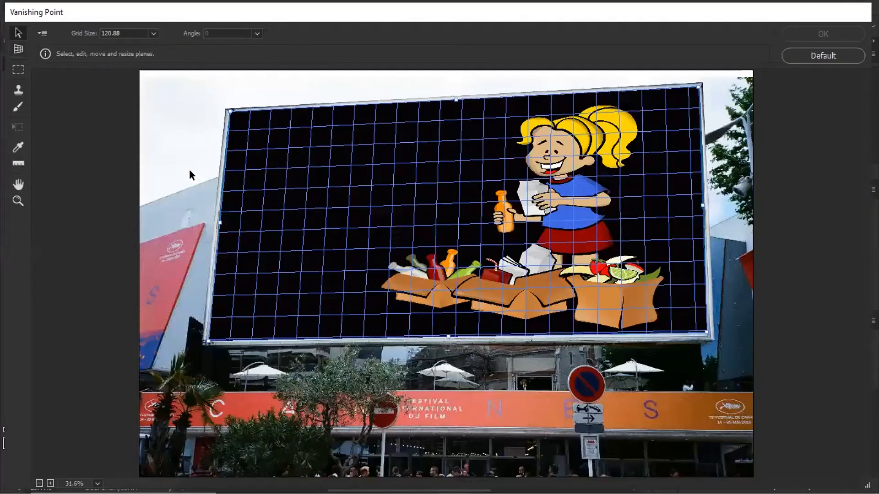
pyautogui.hotkey('ctrl', 'v')
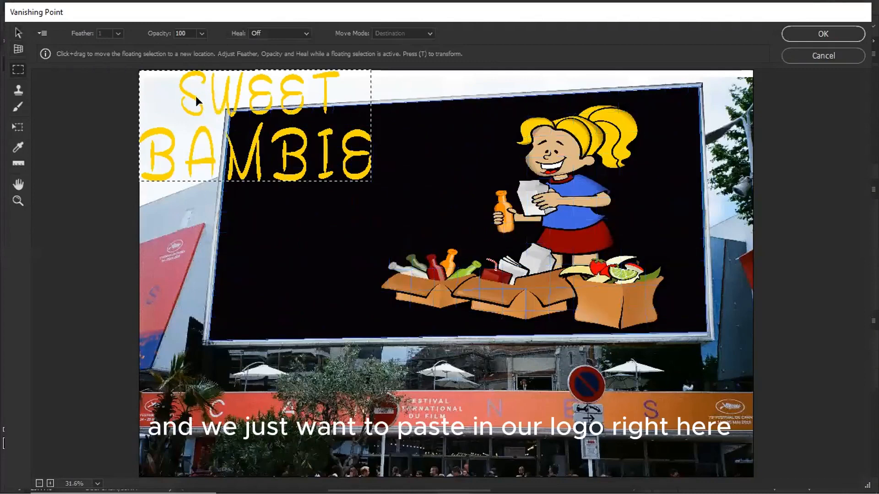
pyautogui.moveTo(196, 96); pyautogui.dragTo(297, 213)
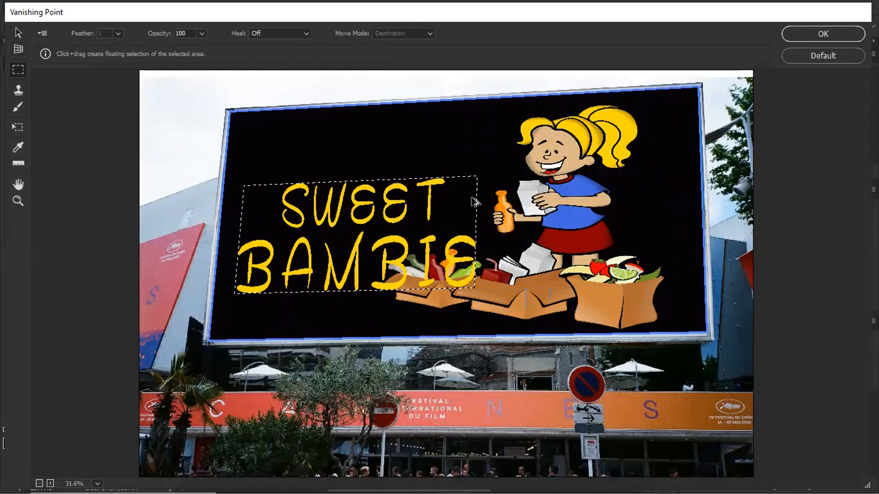
pyautogui.press('t')
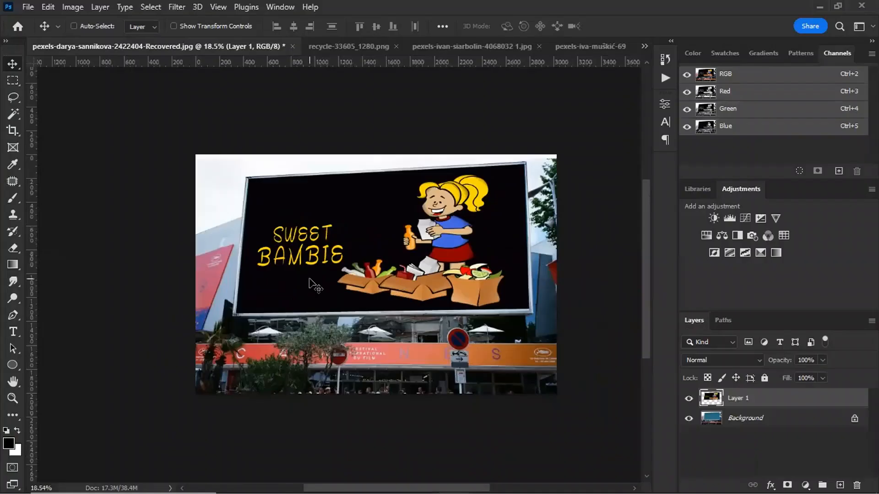
# Open the blending options of Layer 1 and split the underlying layer's dark Blend If slider to 0 / 77.
pyautogui.scroll(2, 360, 273)
pyautogui.scroll(2, 303, 259)
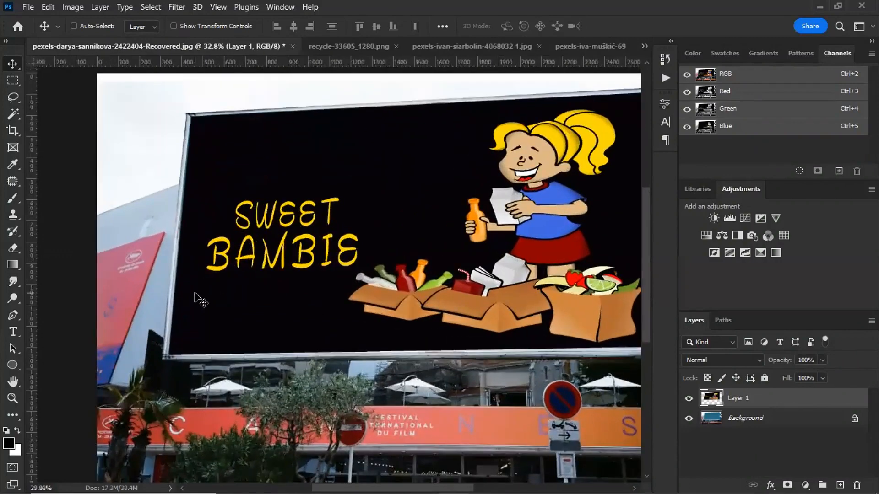
pyautogui.scroll(-2, 197, 298)
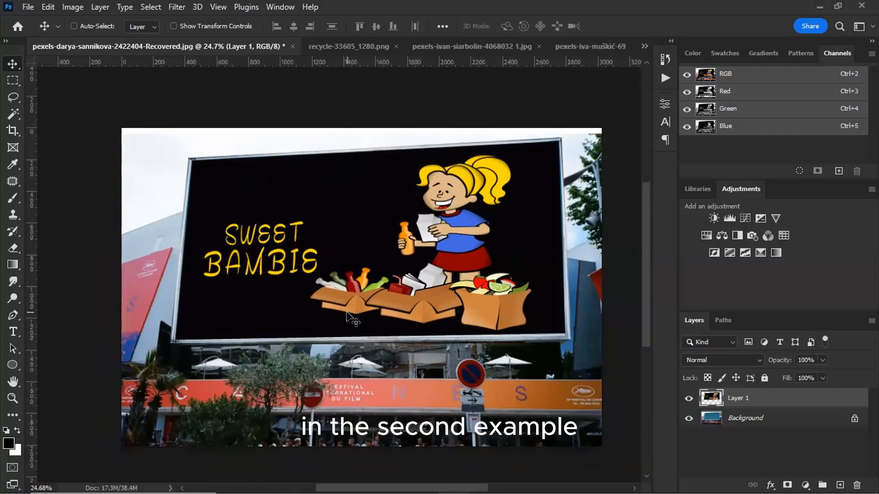
pyautogui.scroll(2, 245, 286)
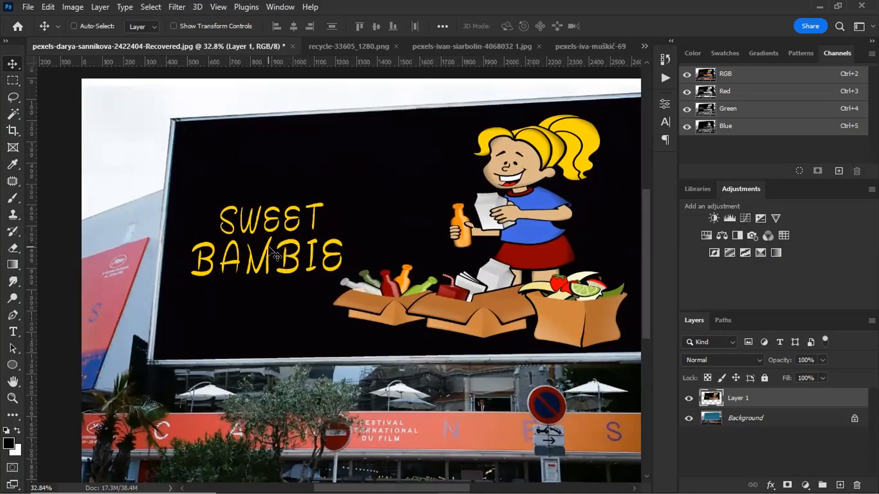
pyautogui.scroll(-2, 280, 251)
pyautogui.scroll(1, 338, 270)
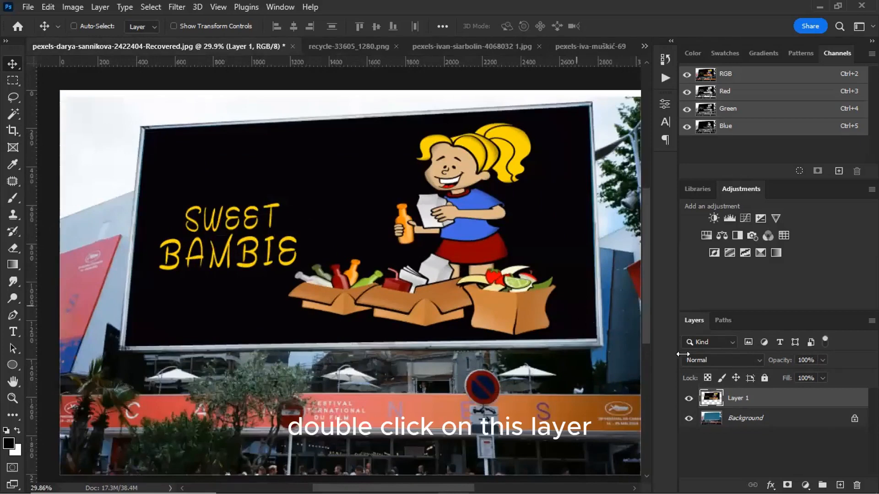
pyautogui.doubleClick(793, 406)
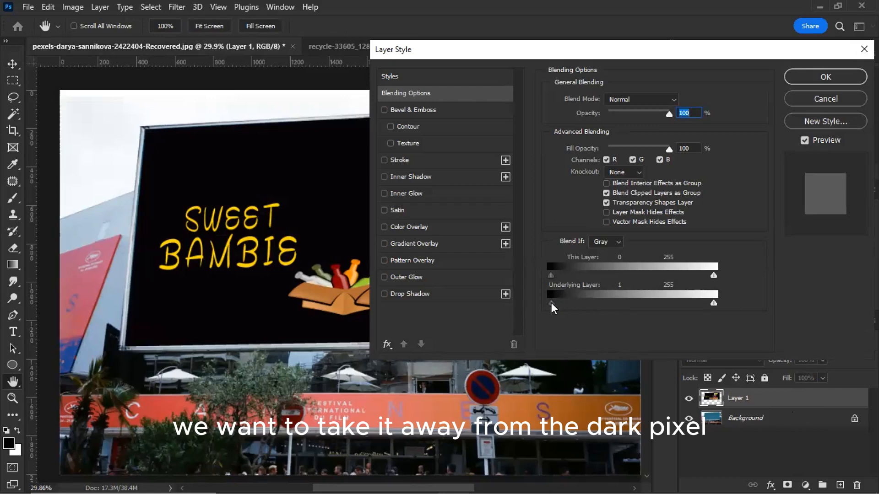
pyautogui.moveTo(551, 303)
pyautogui.mouseDown()
pyautogui.moveTo(603, 309)
pyautogui.moveTo(542, 302)
pyautogui.mouseUp()
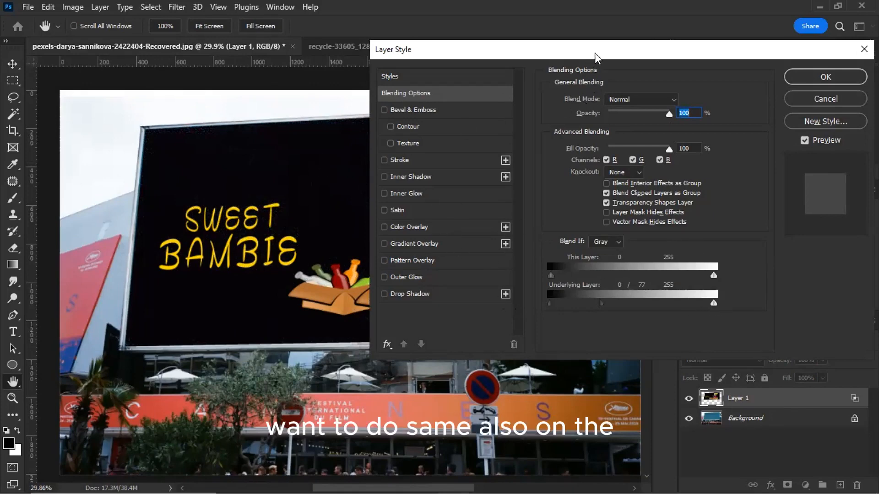
# Split the underlying layer's bright Blend If slider to 110 / 228 and apply the layer style.
pyautogui.moveTo(595, 53); pyautogui.dragTo(729, 46)
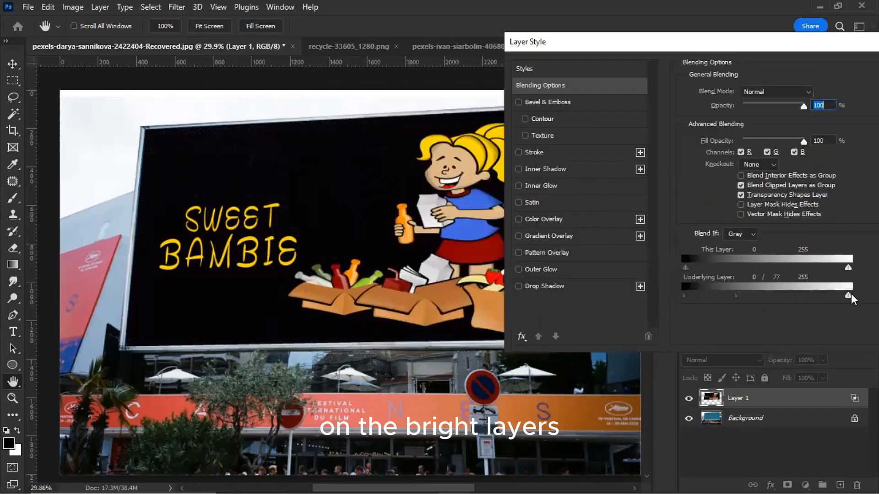
pyautogui.moveTo(850, 297); pyautogui.dragTo(757, 298)
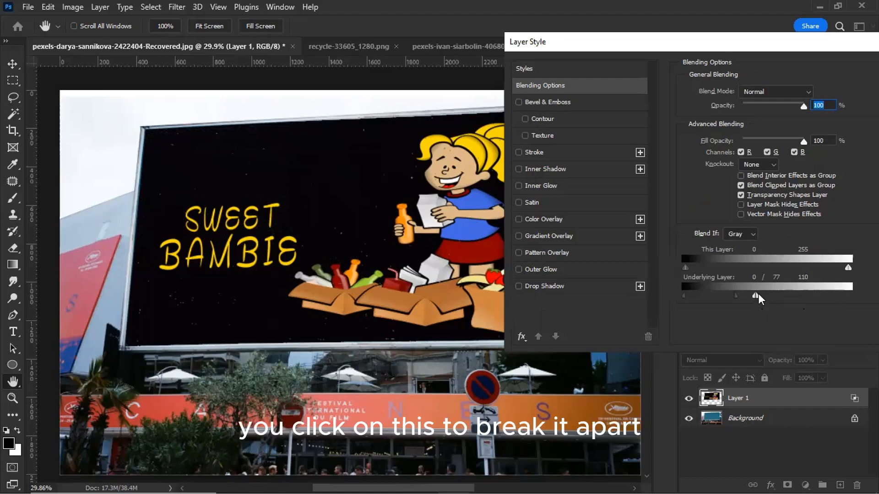
pyautogui.moveTo(758, 293); pyautogui.dragTo(831, 299)
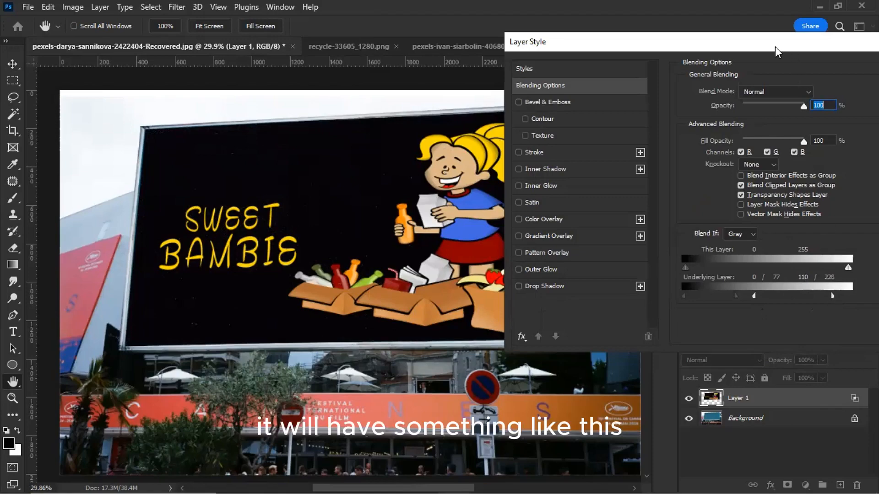
pyautogui.moveTo(775, 46); pyautogui.dragTo(687, 46)
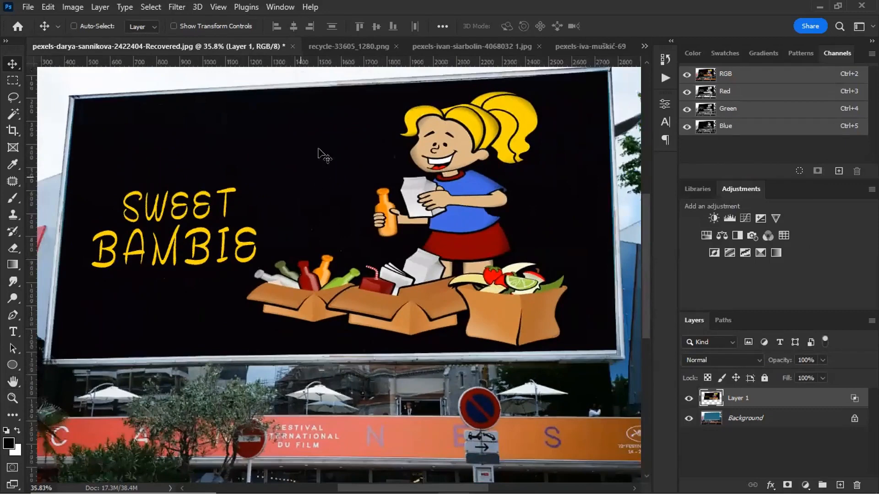
# Add a new layer to the white gallery room photo and create a Vanishing Point plane covering the left wall.
pyautogui.click(456, 44)
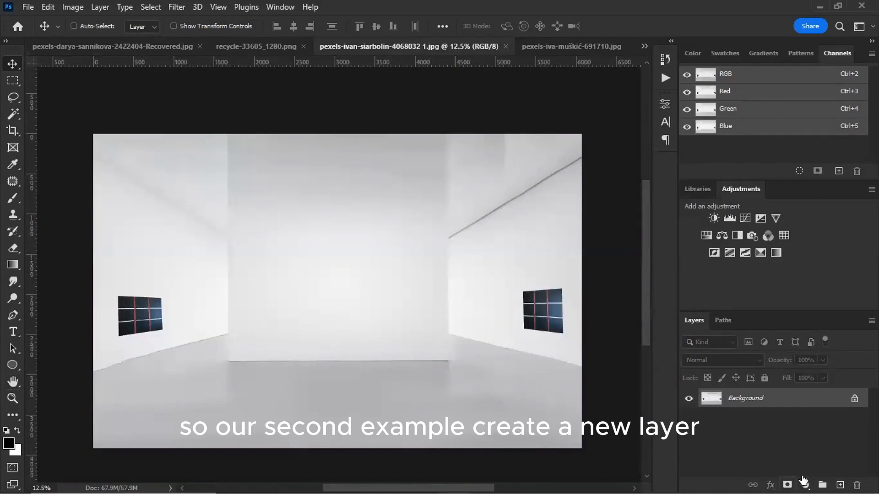
pyautogui.click(839, 485)
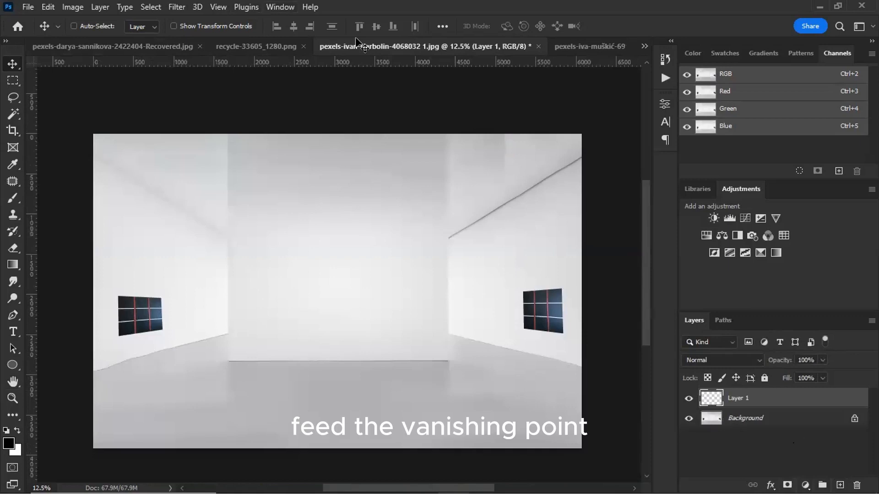
pyautogui.click(177, 7)
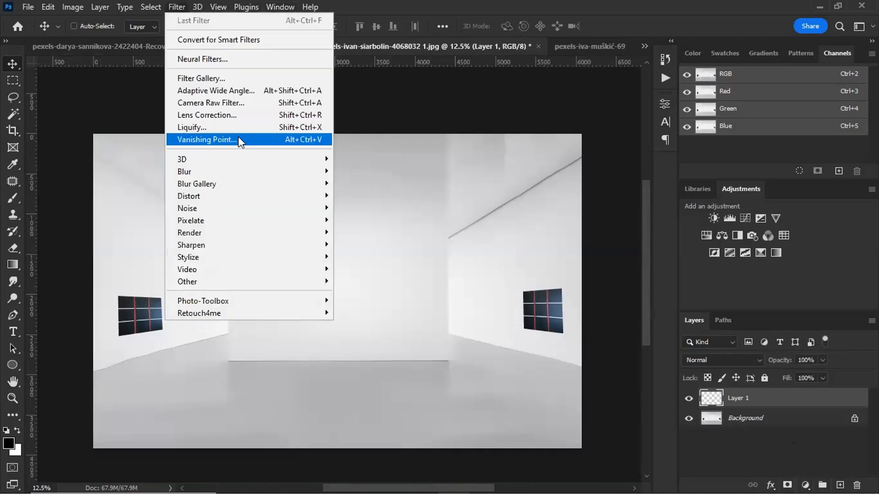
pyautogui.click(240, 137)
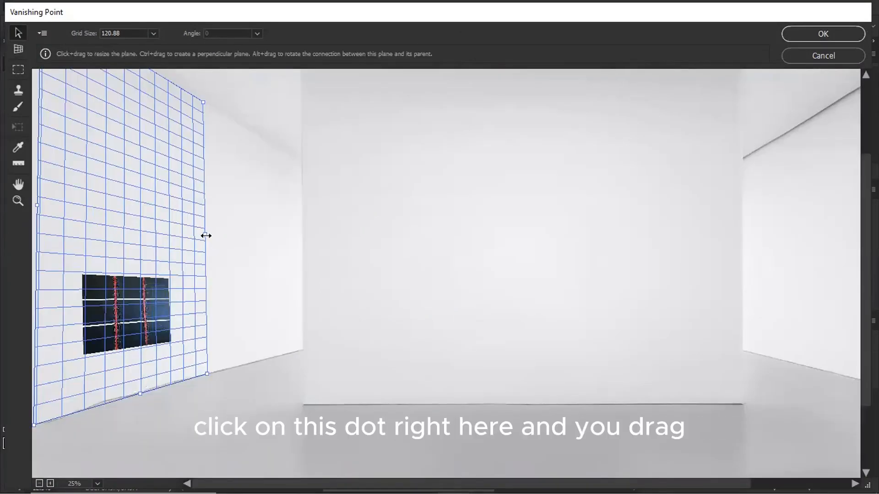
pyautogui.moveTo(206, 236); pyautogui.dragTo(310, 245)
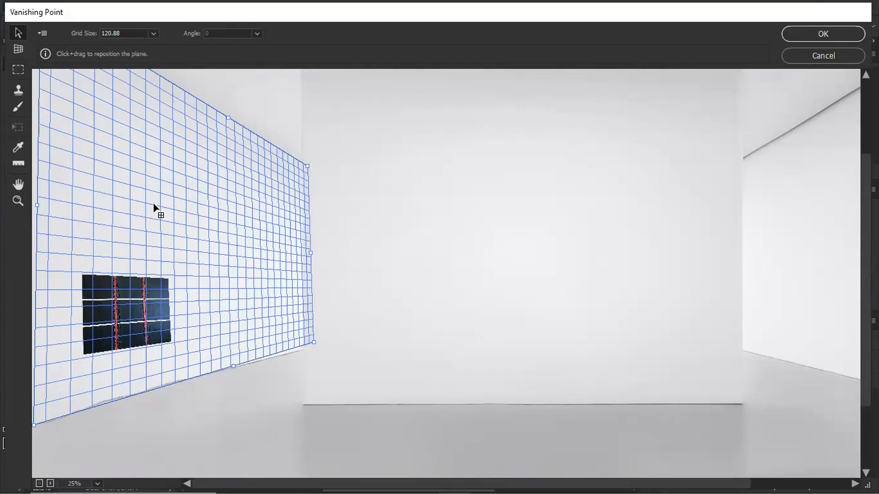
pyautogui.click(835, 36)
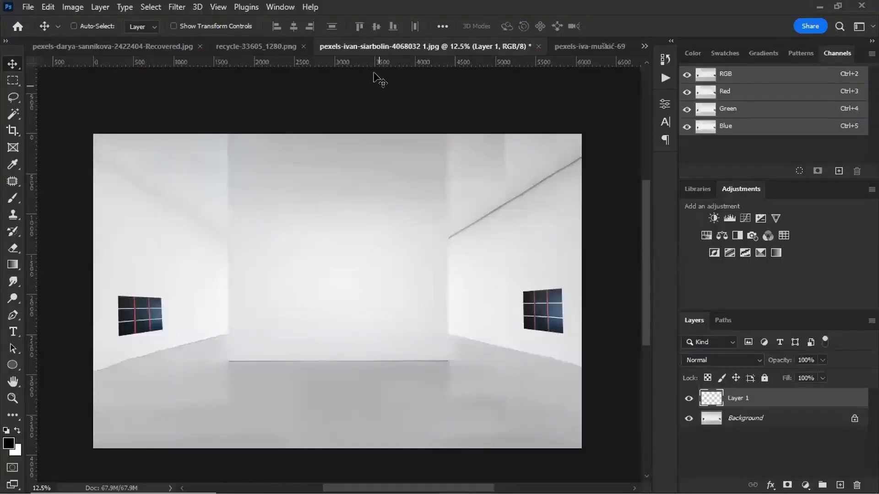
# Select the entire hexagon pattern image, copy it and clear the selection.
pyautogui.click(581, 46)
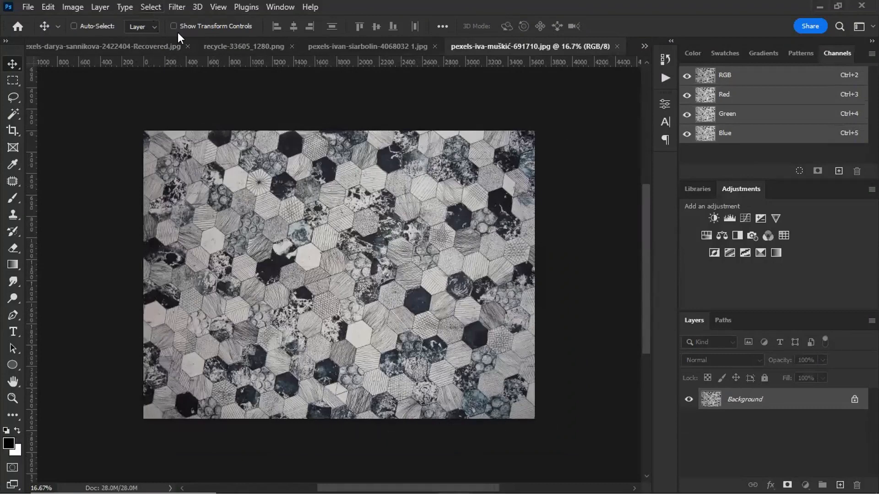
pyautogui.click(151, 7)
pyautogui.click(160, 19)
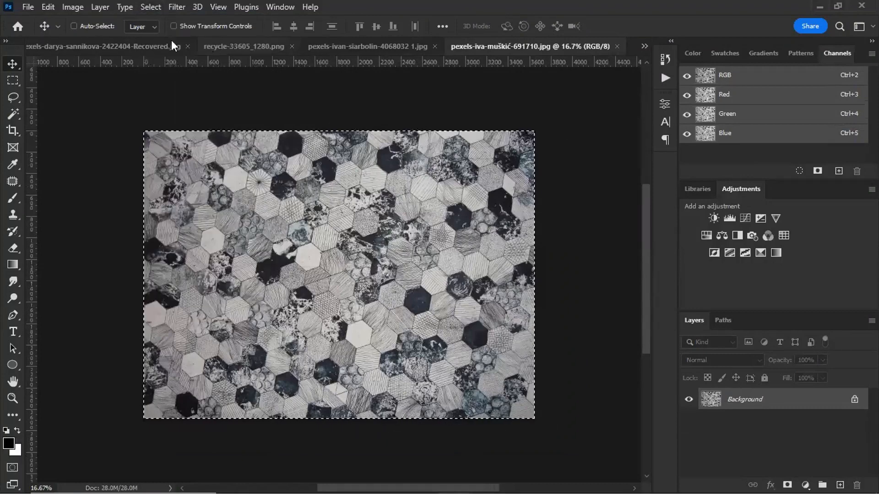
pyautogui.click(49, 7)
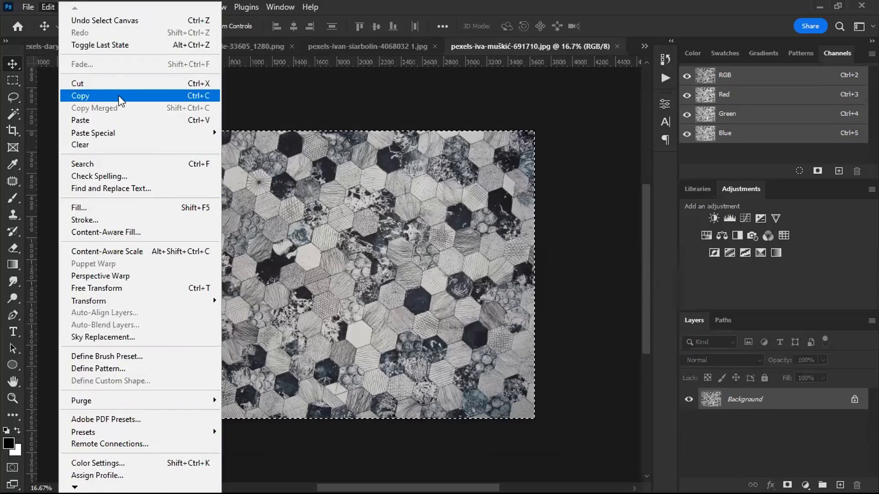
pyautogui.click(121, 97)
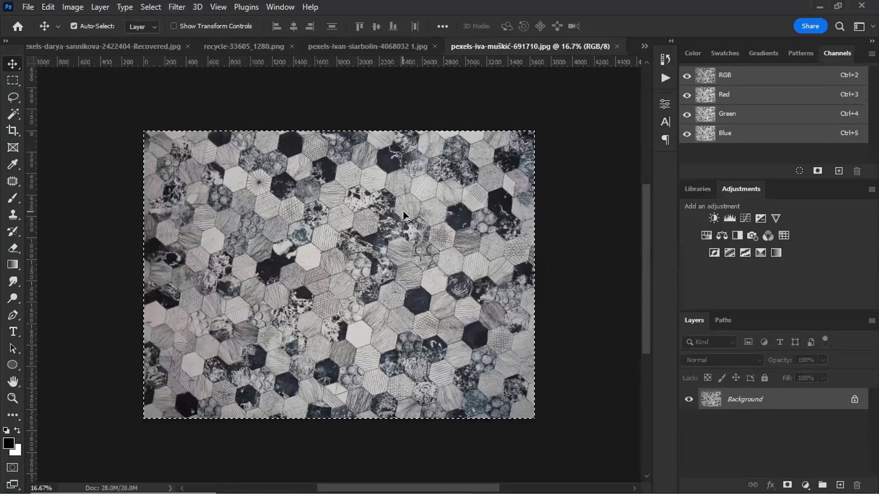
pyautogui.hotkey('ctrl', 'd')
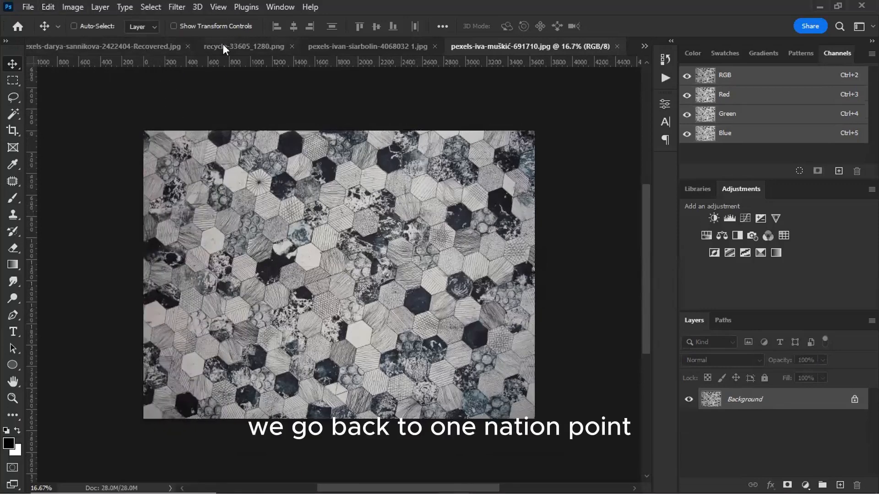
# Return to the gallery room photo, reopen the Vanishing Point filter and paste the hexagon pattern into it.
pyautogui.click(364, 48)
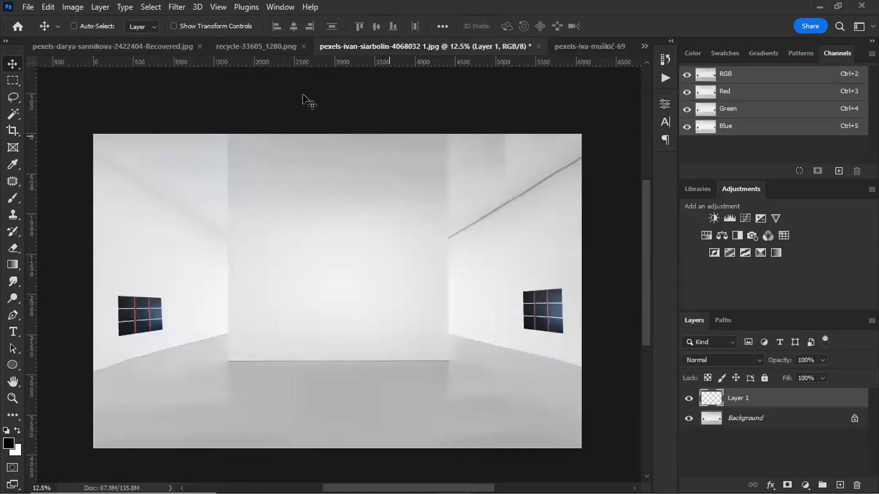
pyautogui.click(177, 7)
pyautogui.click(183, 149)
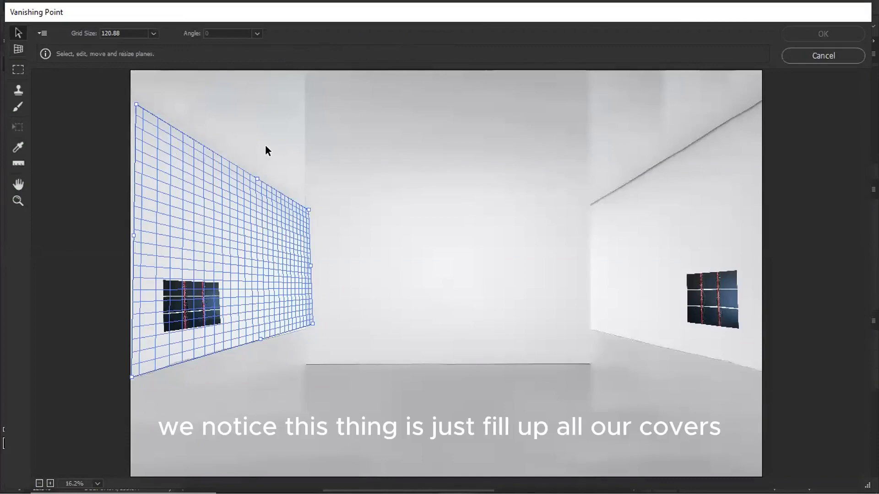
pyautogui.hotkey('ctrl', 'v')
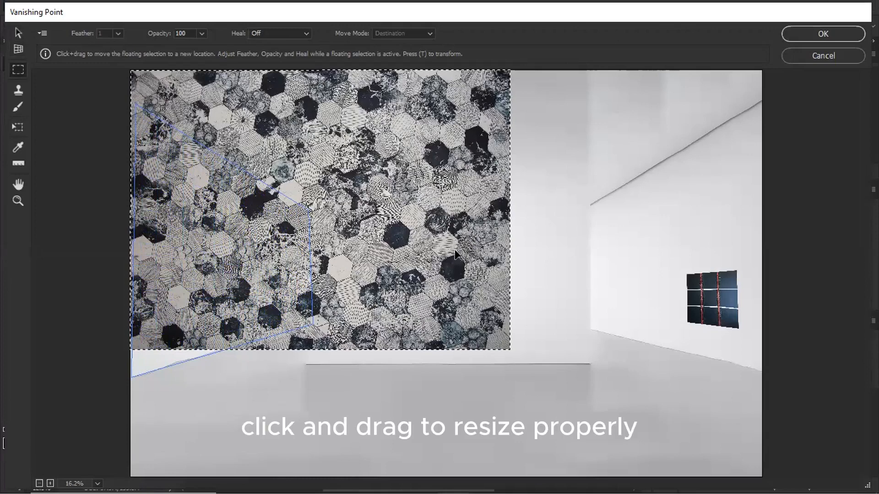
# Scale down the pasted hexagon pattern with the Transform tool and move it onto the upper part of the left wall plane.
pyautogui.press('alt')
pyautogui.press('t')
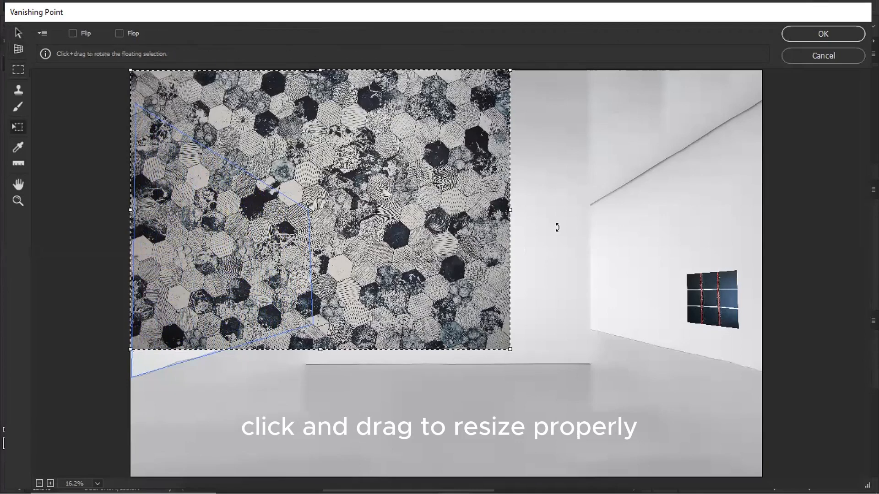
pyautogui.moveTo(509, 71); pyautogui.dragTo(283, 246)
pyautogui.moveTo(237, 300); pyautogui.dragTo(256, 224)
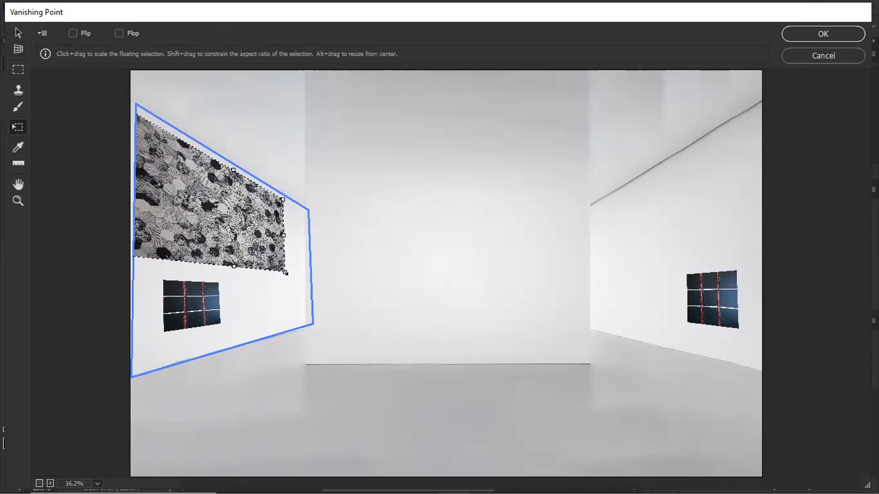
# Enlarge and reposition the hexagon pattern so it covers the entire left wall plane, and apply the Vanishing Point filter.
pyautogui.moveTo(284, 272); pyautogui.dragTo(321, 339)
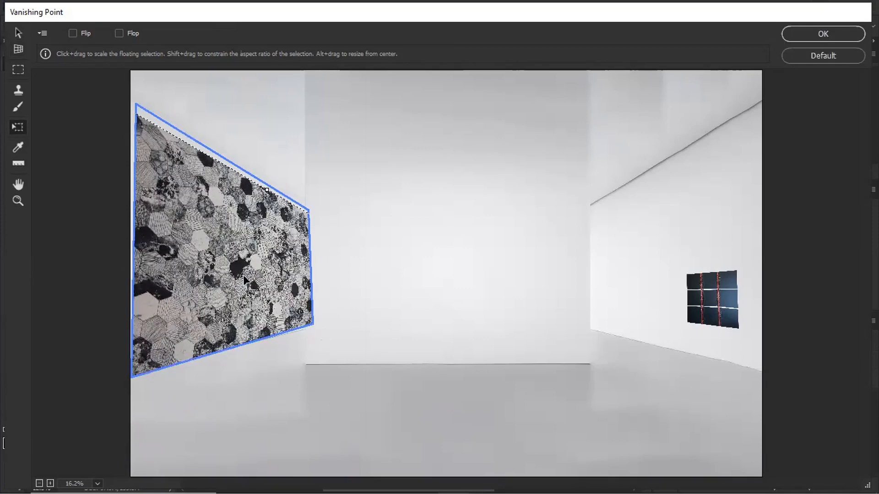
pyautogui.moveTo(245, 271)
pyautogui.mouseDown()
pyautogui.moveTo(255, 270)
pyautogui.moveTo(244, 272)
pyautogui.mouseUp()
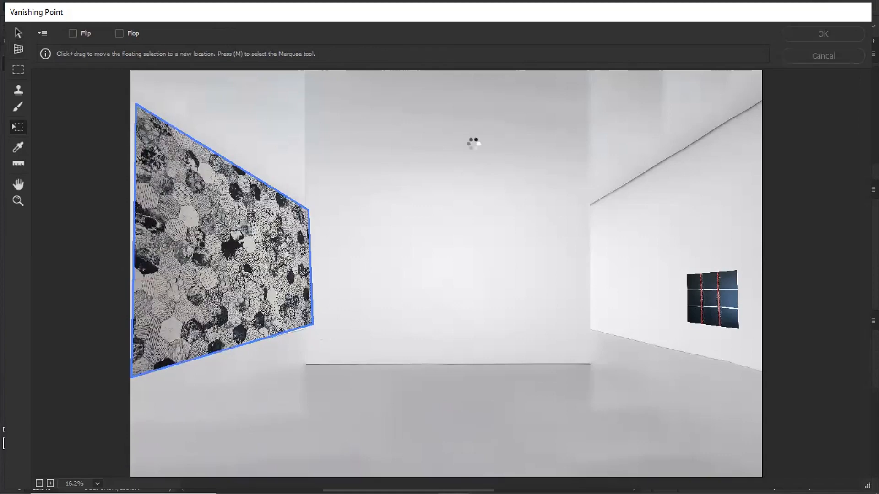
pyautogui.click(822, 36)
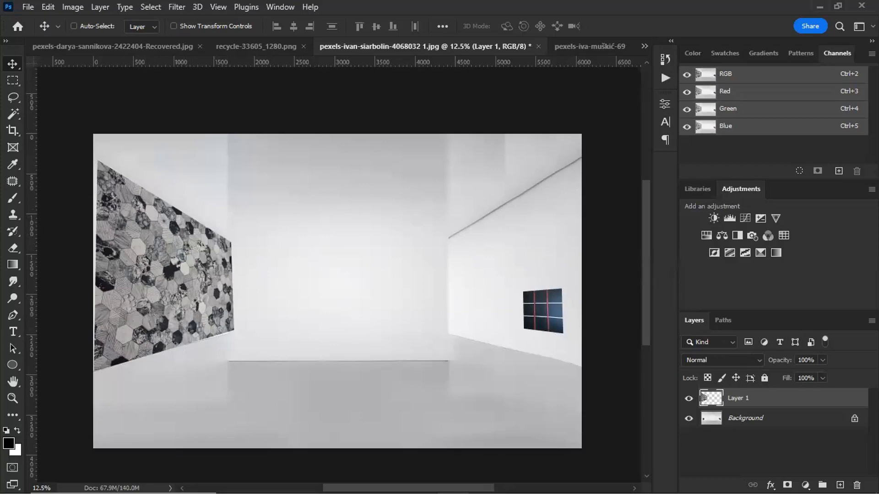
# In Layer 1's Blend If settings, split the Underlying Layer shadow slider to 113/130 so the dark window shows through the pattern.
pyautogui.doubleClick(805, 401)
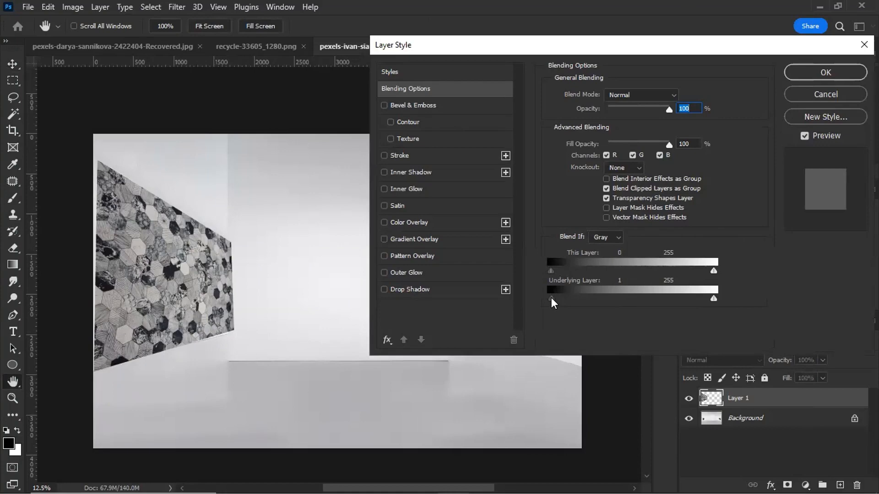
pyautogui.moveTo(555, 300); pyautogui.dragTo(609, 297)
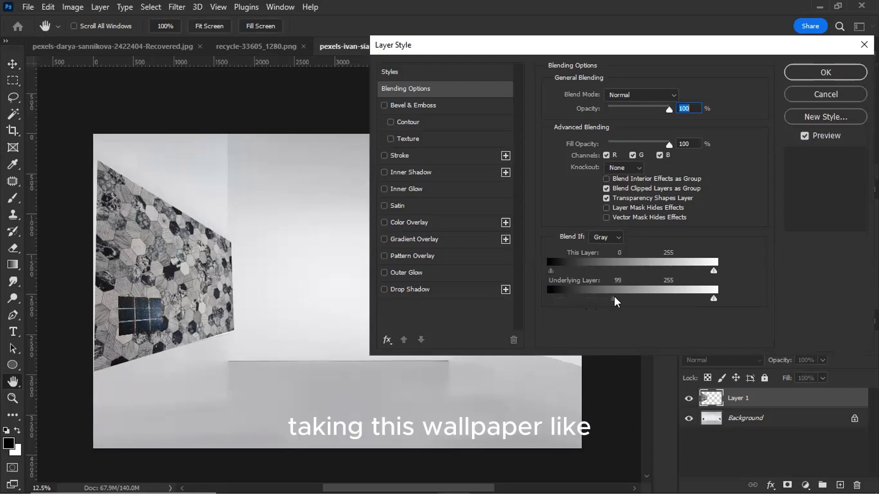
pyautogui.moveTo(614, 296); pyautogui.dragTo(615, 297)
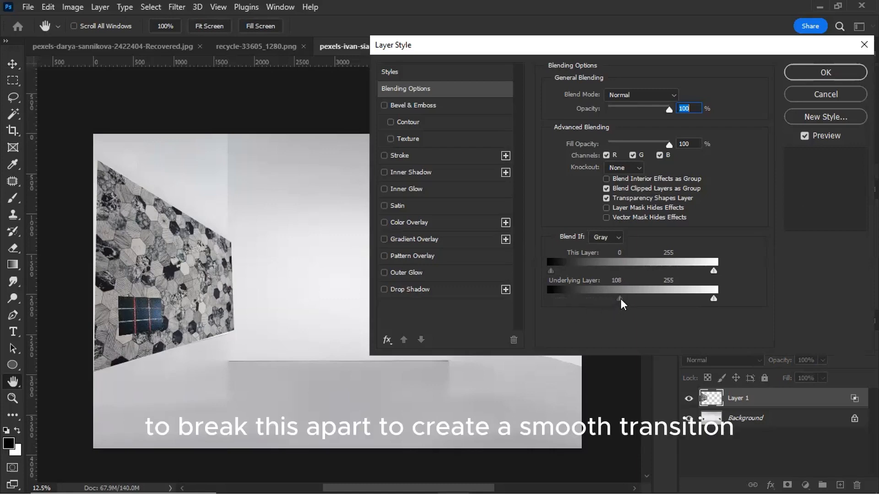
pyautogui.keyDown('alt'); pyautogui.moveTo(620, 300); pyautogui.dragTo(619, 300); pyautogui.keyUp('alt')
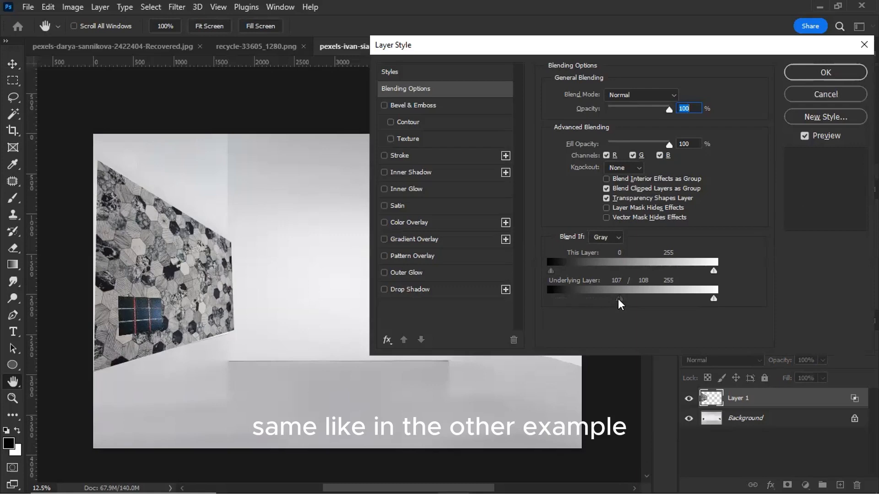
pyautogui.moveTo(618, 299)
pyautogui.mouseDown()
pyautogui.moveTo(576, 302)
pyautogui.moveTo(607, 297)
pyautogui.mouseUp()
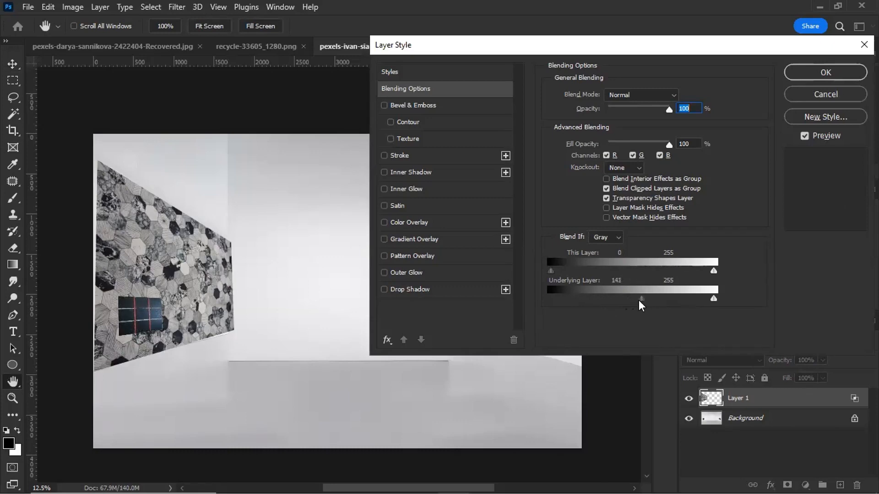
pyautogui.moveTo(634, 302); pyautogui.dragTo(631, 298)
# Split the Underlying Layer highlight slider to 229/255, apply the layer style after comparing the preview, and set Layer 1's blend mode to Multiply.
pyautogui.moveTo(715, 298); pyautogui.dragTo(703, 300)
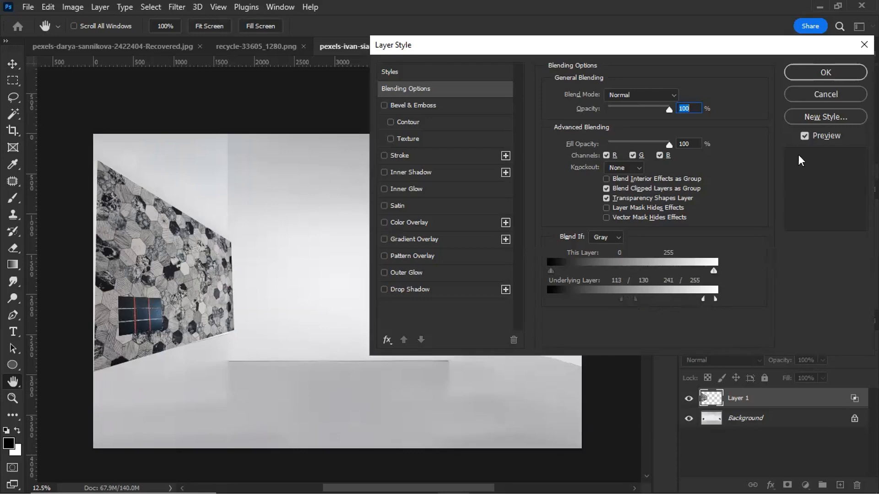
pyautogui.moveTo(702, 299); pyautogui.dragTo(701, 297)
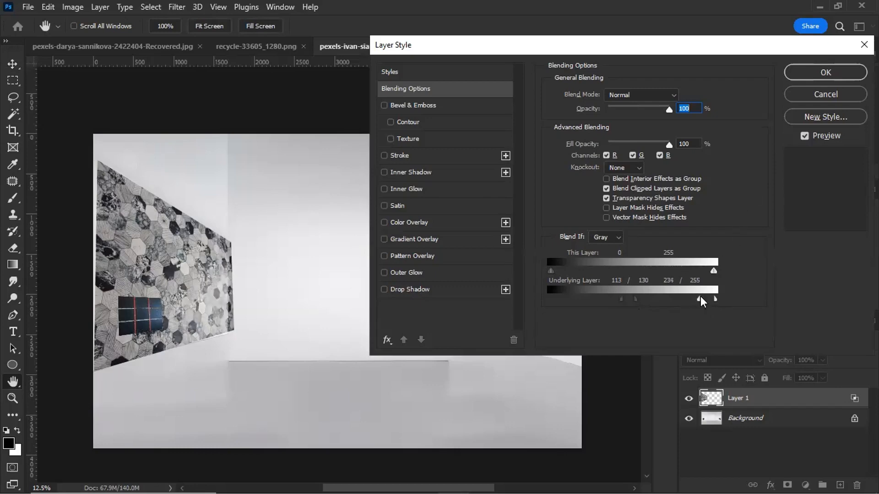
pyautogui.moveTo(701, 297); pyautogui.dragTo(696, 298)
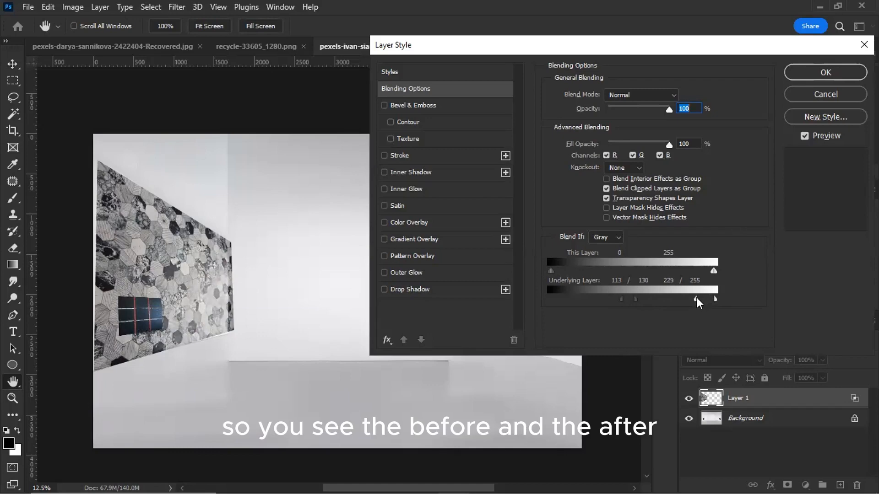
pyautogui.click(804, 138)
pyautogui.click(804, 138)
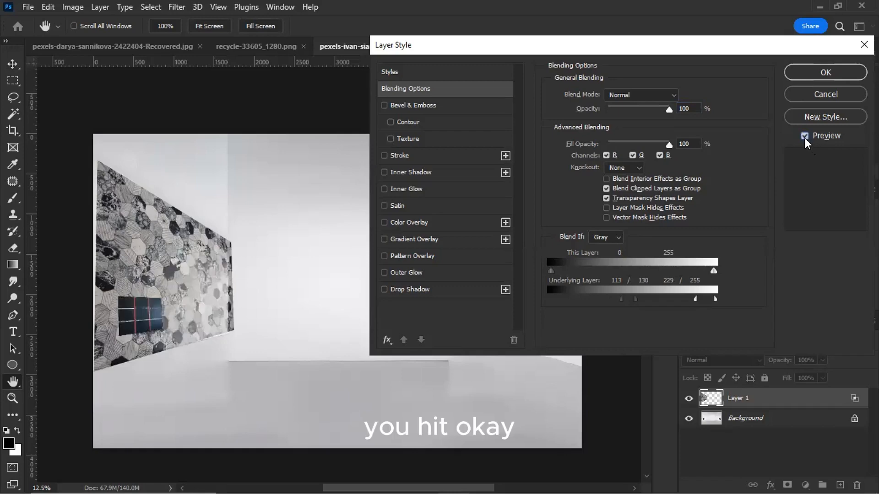
pyautogui.click(827, 71)
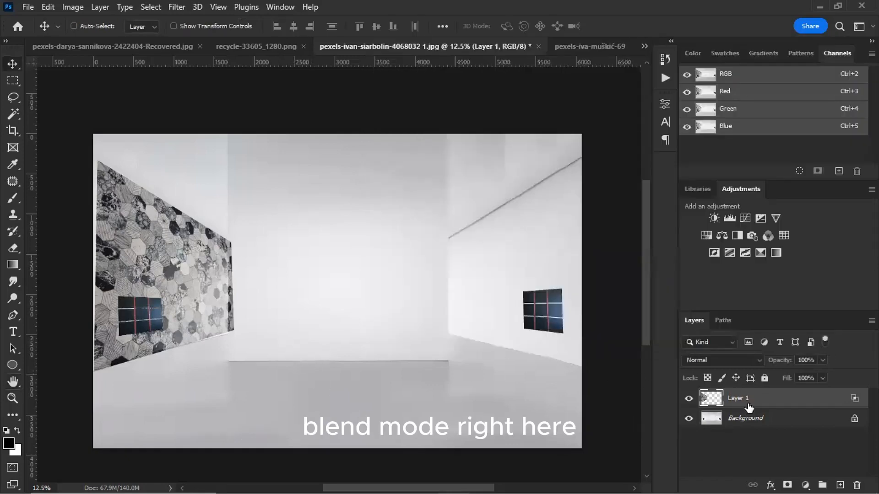
pyautogui.click(726, 360)
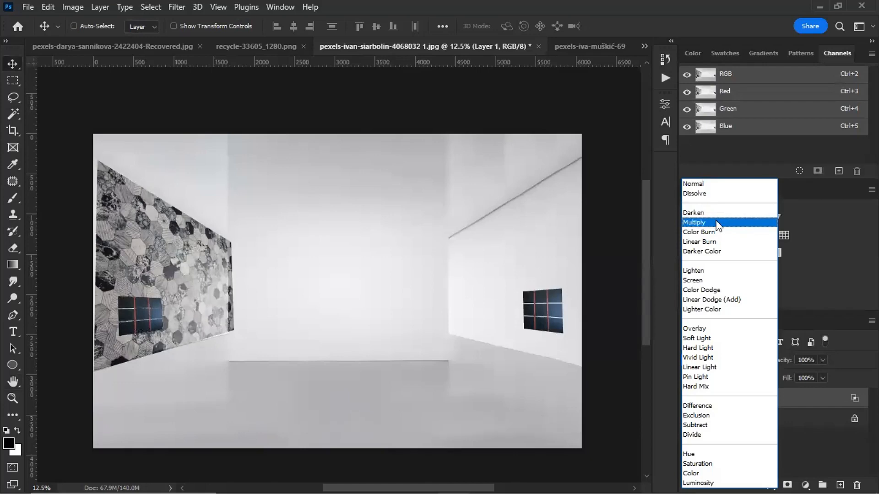
pyautogui.click(693, 222)
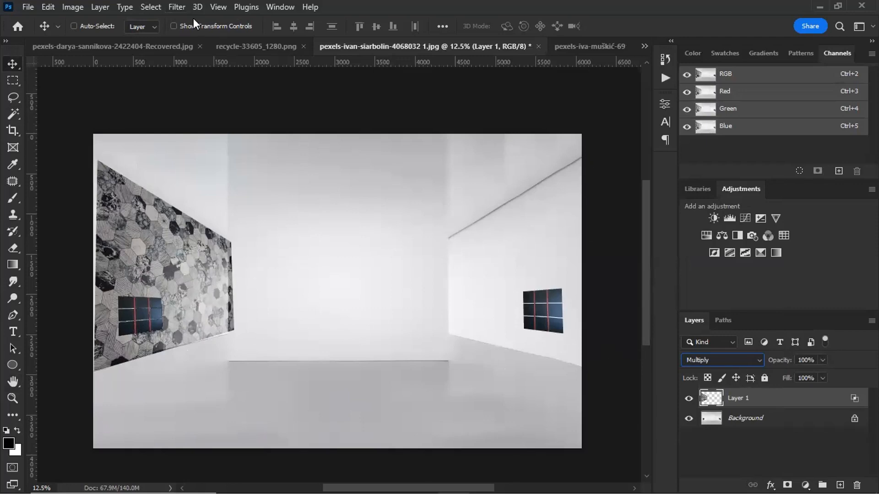
# Reopen the Vanishing Point filter and create a four-corner perspective plane on the right wall.
pyautogui.click(177, 7)
pyautogui.click(220, 141)
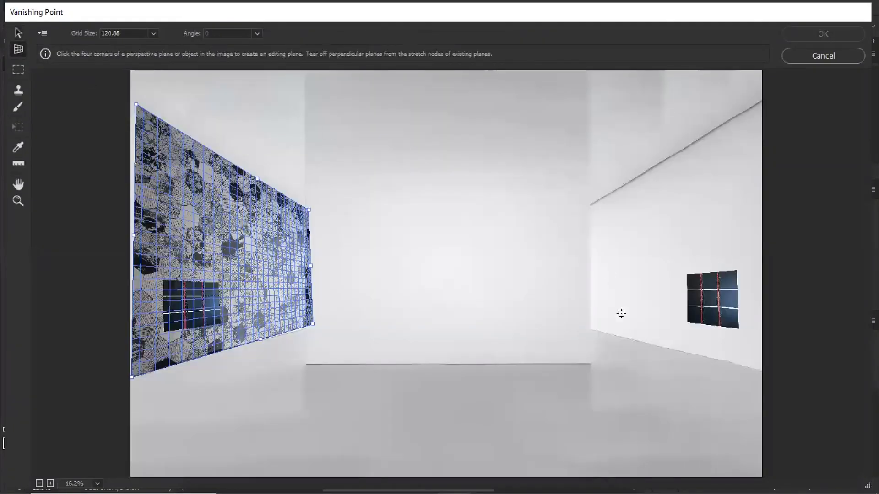
pyautogui.click(590, 331)
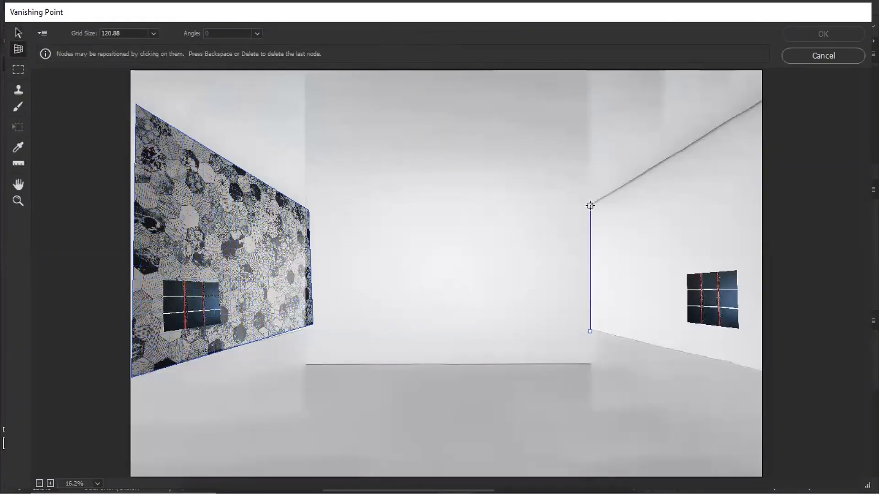
pyautogui.click(590, 204)
pyautogui.click(706, 136)
pyautogui.click(711, 358)
# Extend the right wall plane past the photo's edge and adjust its two outer corners to match the wall's perspective.
pyautogui.moveTo(709, 243); pyautogui.dragTo(819, 242)
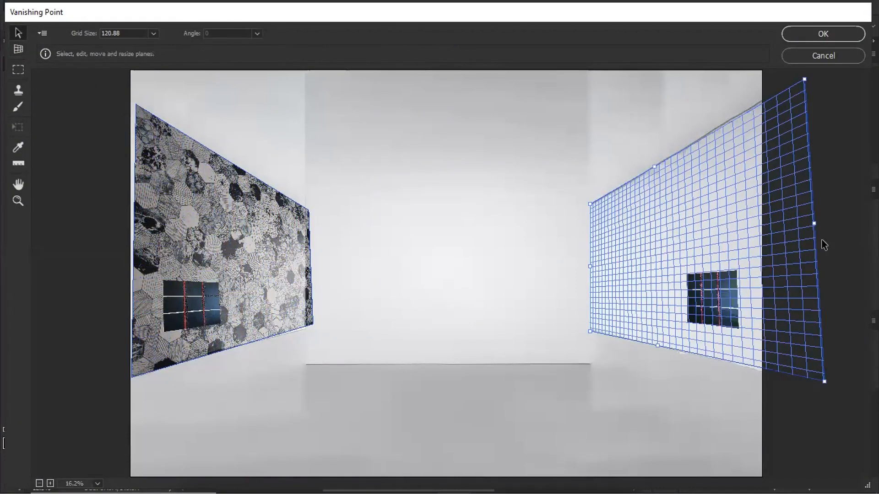
pyautogui.moveTo(824, 380); pyautogui.dragTo(800, 381)
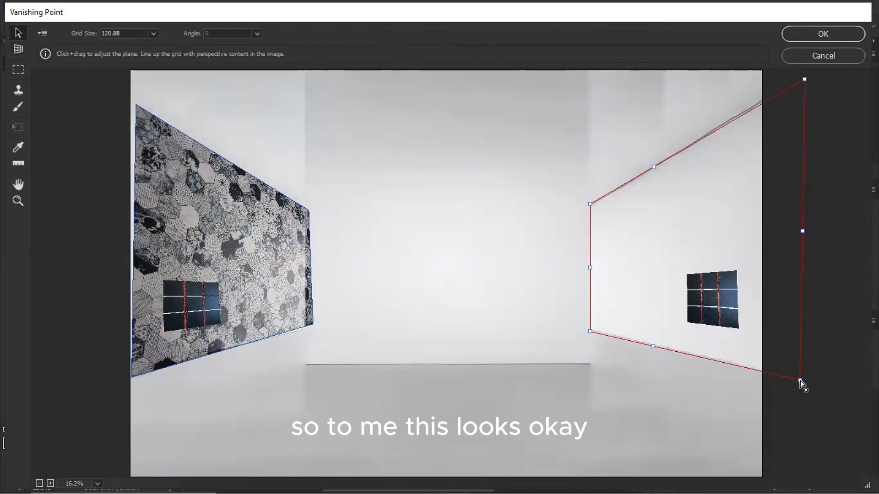
pyautogui.moveTo(804, 79); pyautogui.dragTo(797, 80)
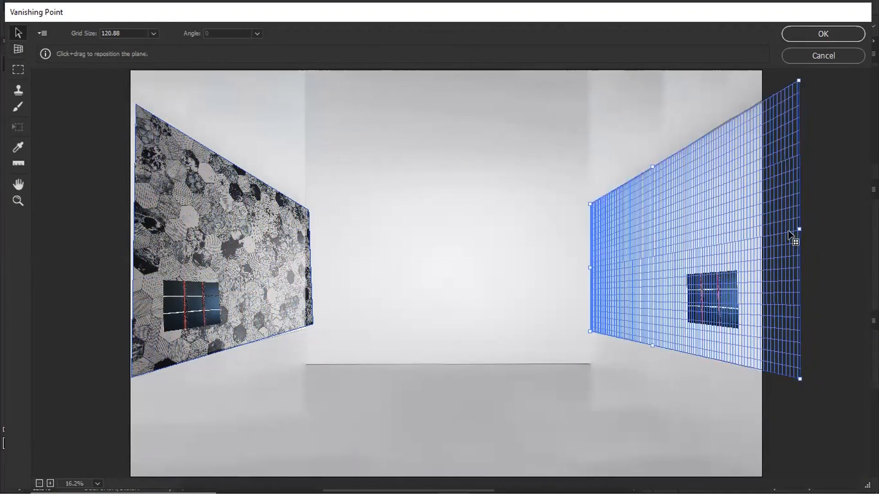
pyautogui.press('alt')
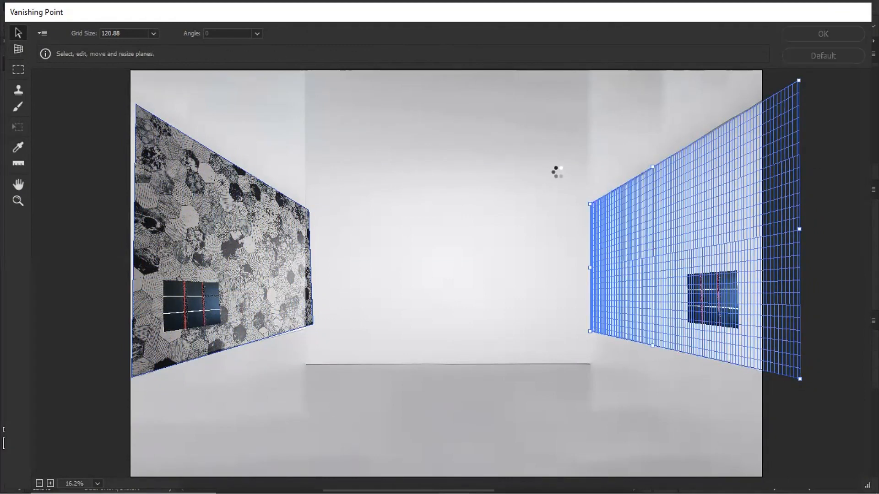
# Paste the hexagon pattern into Vanishing Point, scale it down and move it onto the upper part of the right wall plane.
pyautogui.hotkey('ctrl', 'v')
pyautogui.press('t')
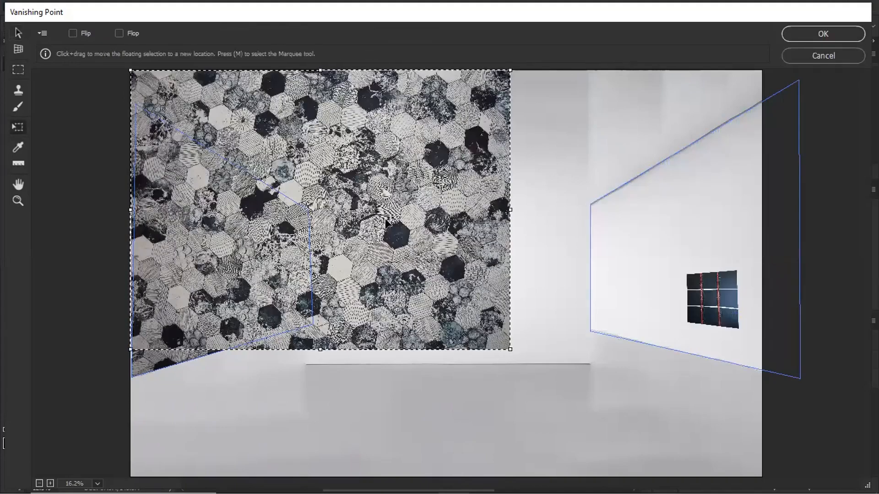
pyautogui.moveTo(431, 281); pyautogui.dragTo(535, 221)
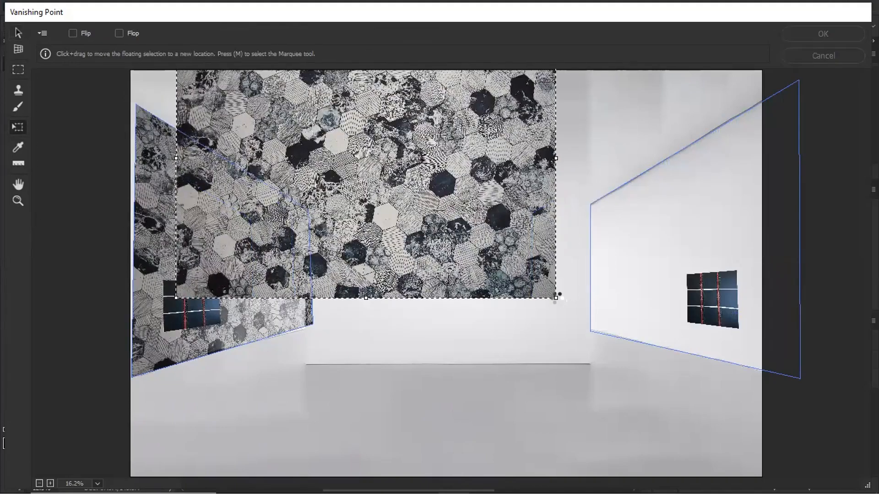
pyautogui.moveTo(559, 295); pyautogui.dragTo(751, 92)
pyautogui.moveTo(798, 298); pyautogui.dragTo(778, 147)
pyautogui.moveTo(698, 176); pyautogui.dragTo(691, 321)
pyautogui.moveTo(775, 352); pyautogui.dragTo(701, 310)
pyautogui.moveTo(778, 298); pyautogui.dragTo(733, 235)
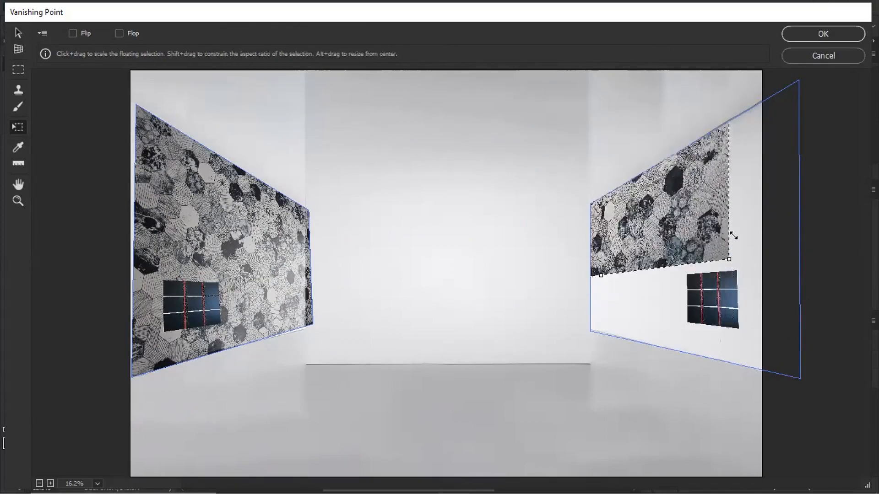
# Enlarge and reposition the pasted pattern until it covers the whole right wall, and apply the filter.
pyautogui.moveTo(677, 229); pyautogui.dragTo(702, 293)
pyautogui.moveTo(743, 328); pyautogui.dragTo(748, 293)
pyautogui.moveTo(686, 247); pyautogui.dragTo(832, 329)
pyautogui.moveTo(755, 323)
pyautogui.mouseDown()
pyautogui.moveTo(784, 321)
pyautogui.moveTo(738, 323)
pyautogui.moveTo(749, 320)
pyautogui.mouseUp()
pyautogui.click(826, 35)
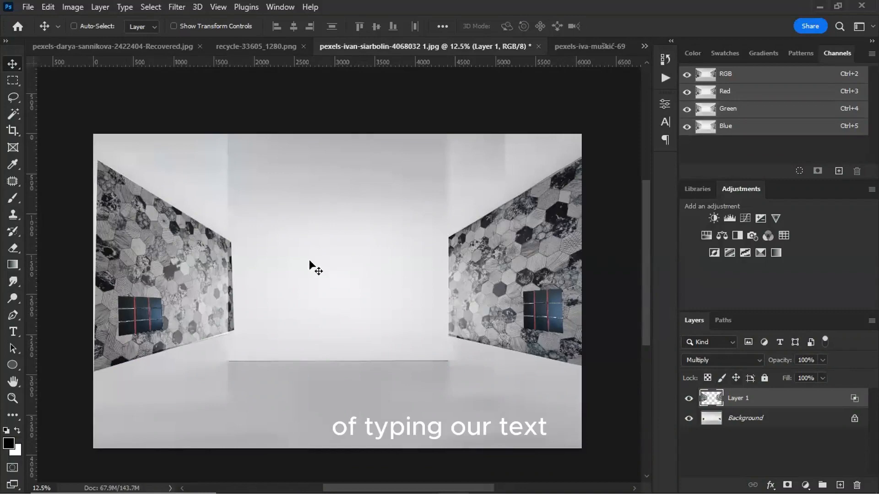
# Add a new layer and place the large black text "WALL" on the back wall of the room.
pyautogui.scroll(-3, 385, 250)
pyautogui.scroll(3, 318, 277)
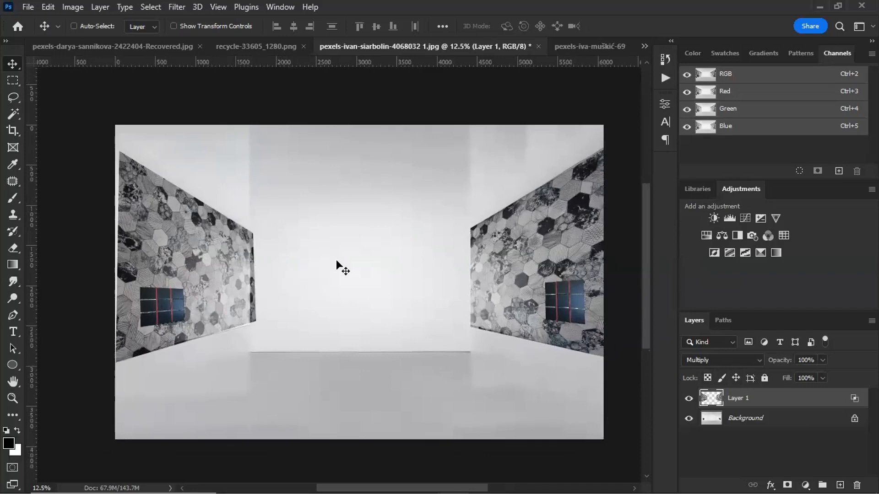
pyautogui.scroll(2, 255, 294)
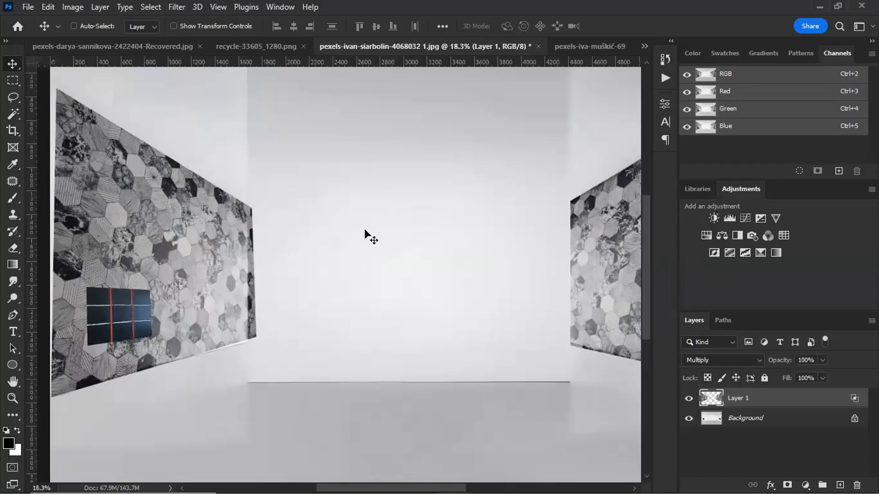
pyautogui.scroll(-1, 366, 243)
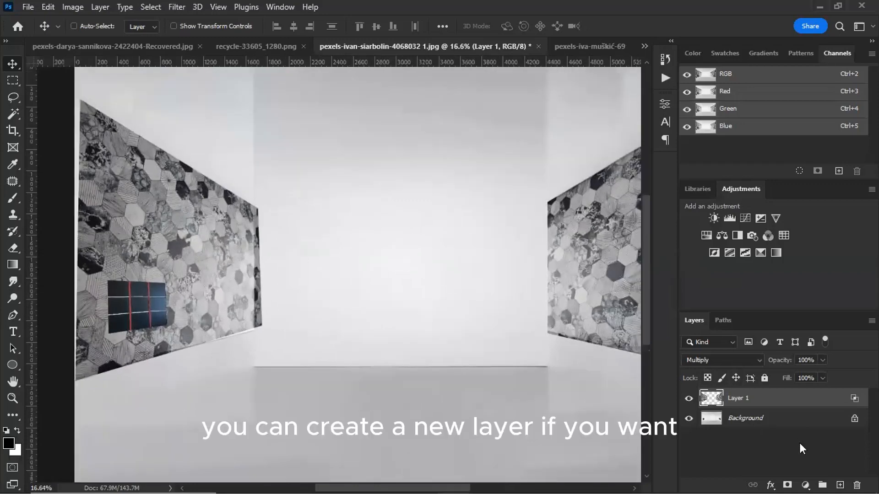
pyautogui.click(839, 485)
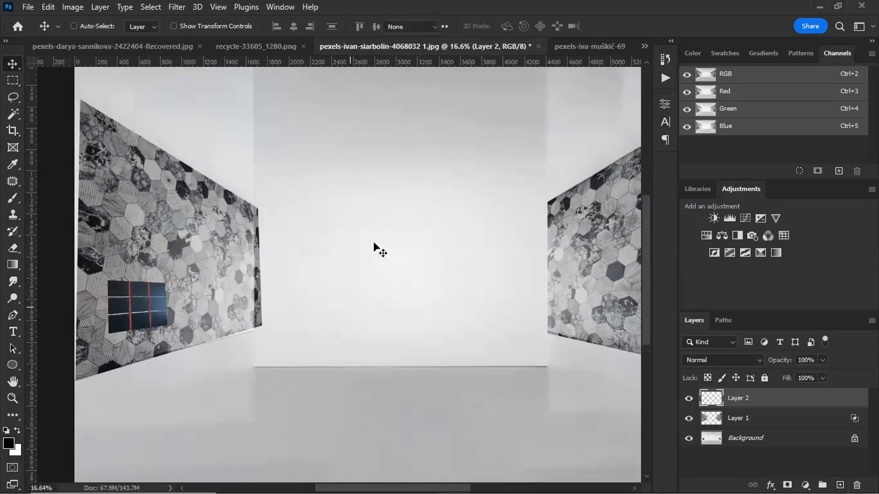
pyautogui.press('t')
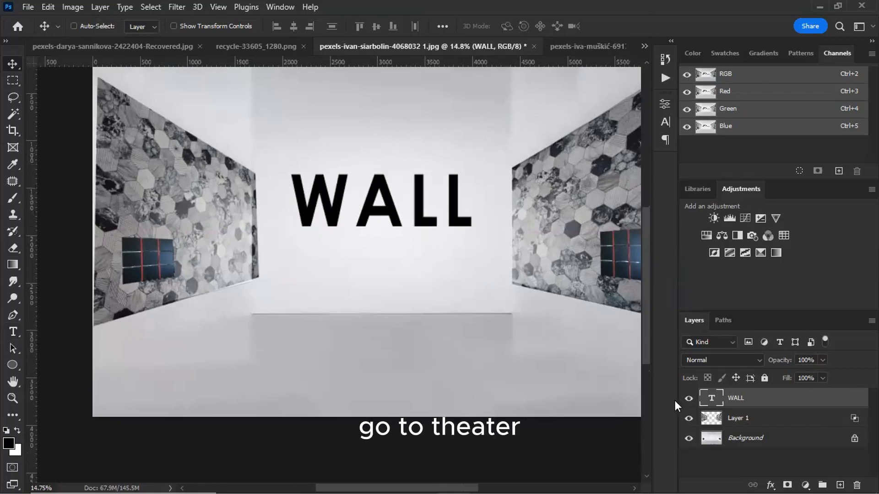
# Hide the WALL text layer and, from Layer 1, define a four-corner Vanishing Point plane on the back wall, then apply it.
pyautogui.click(736, 421)
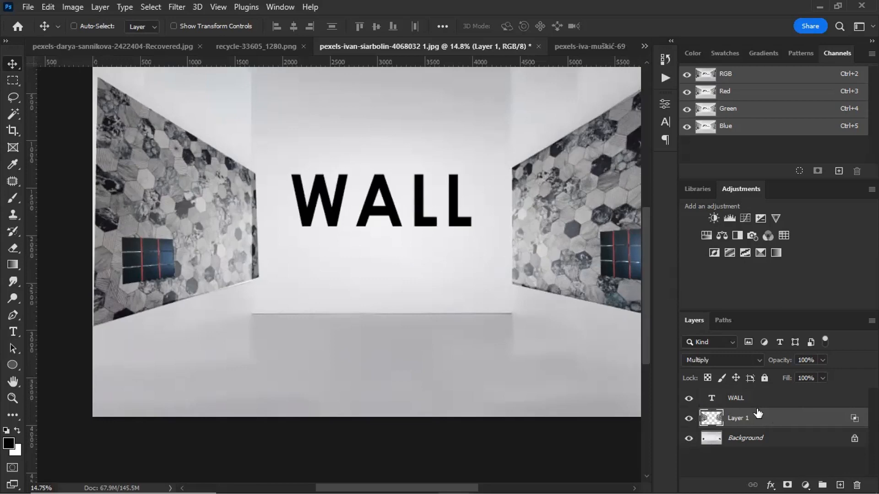
pyautogui.click(690, 399)
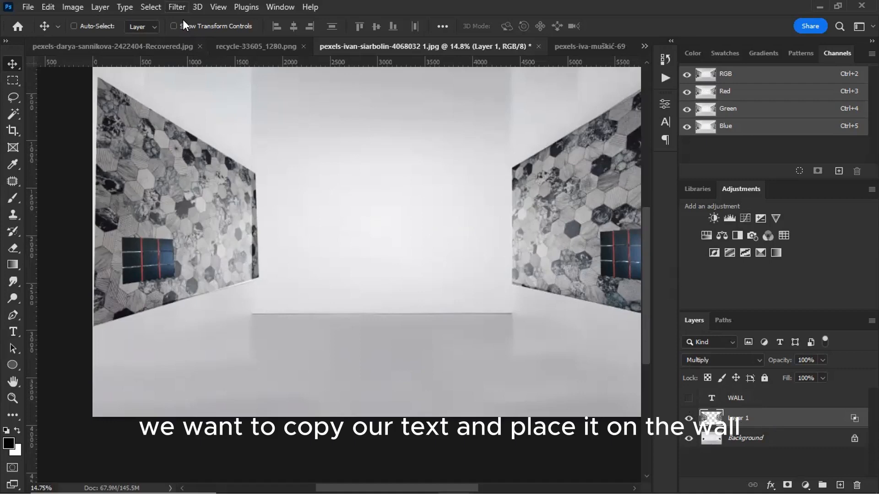
pyautogui.click(176, 6)
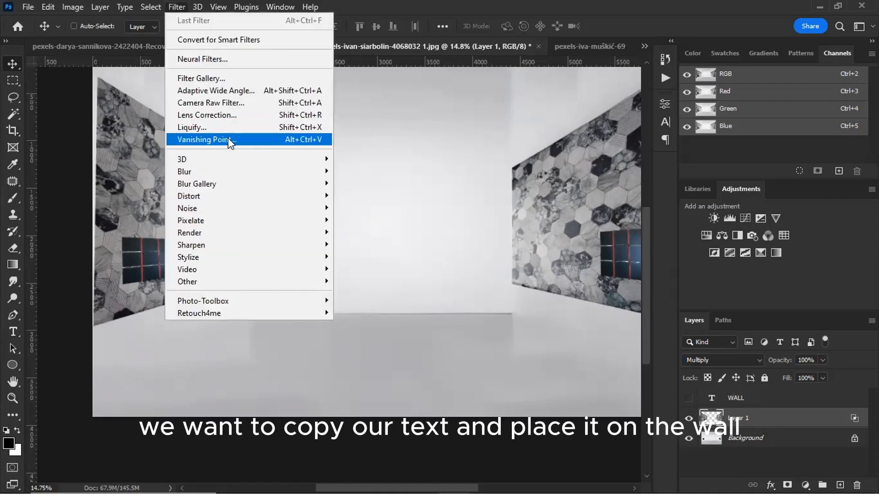
pyautogui.click(225, 139)
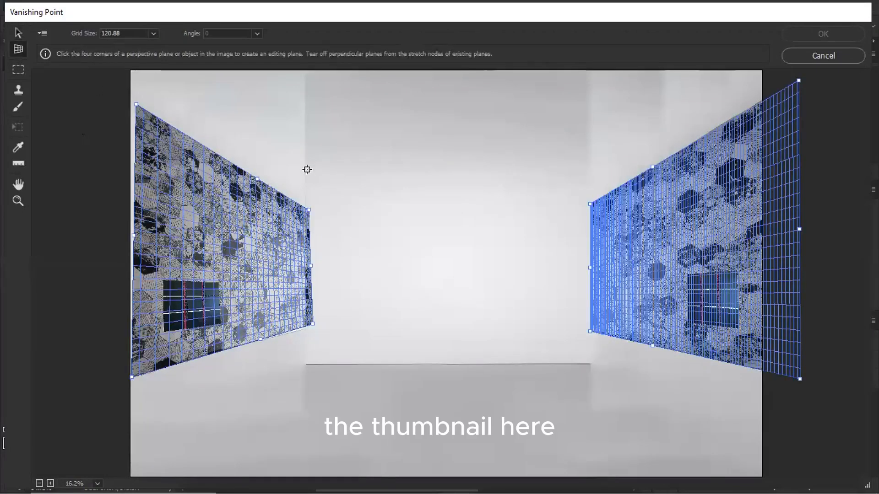
pyautogui.click(322, 149)
pyautogui.click(321, 330)
pyautogui.click(572, 329)
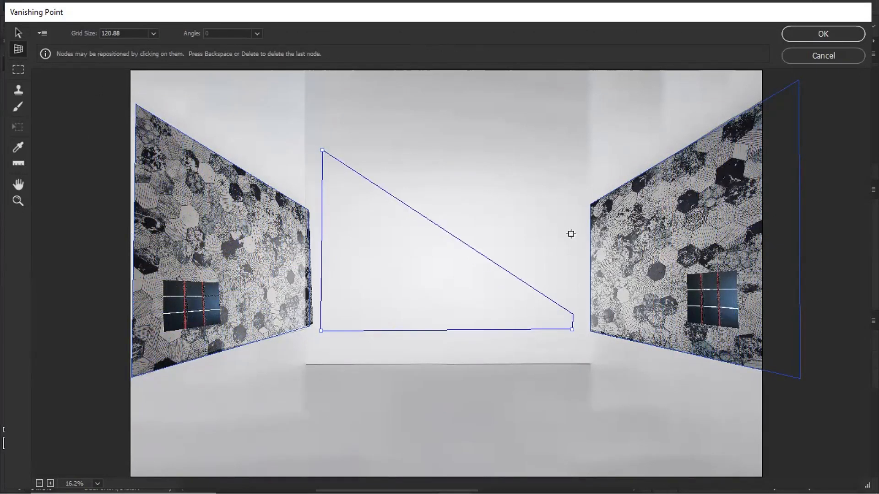
pyautogui.click(567, 149)
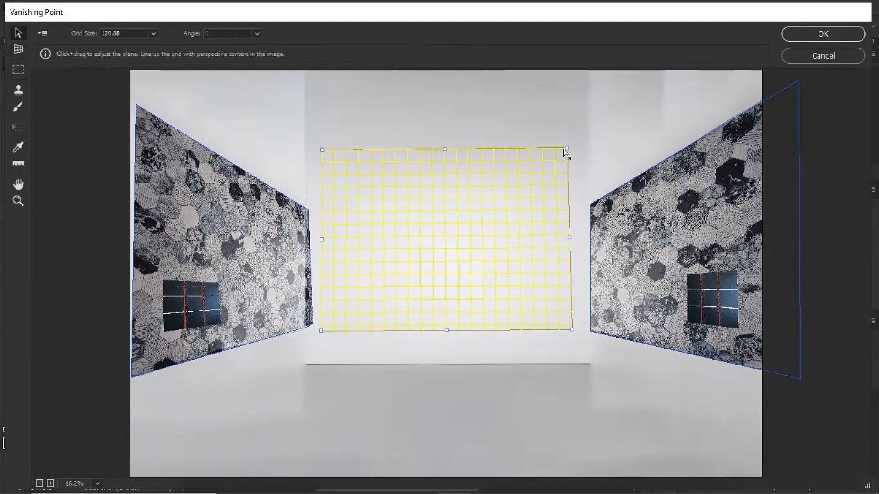
pyautogui.moveTo(323, 150); pyautogui.dragTo(324, 154)
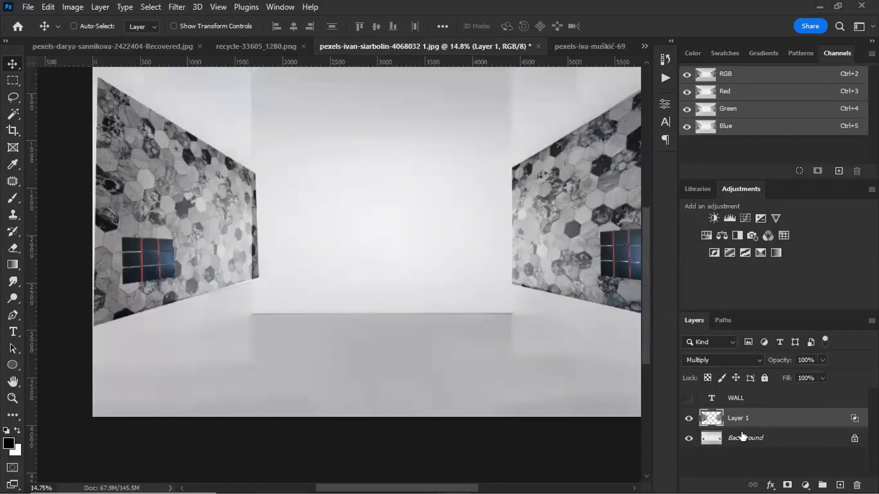
# Show the WALL text layer again, select its pixels, copy the lettering and clear the selection.
pyautogui.click(688, 398)
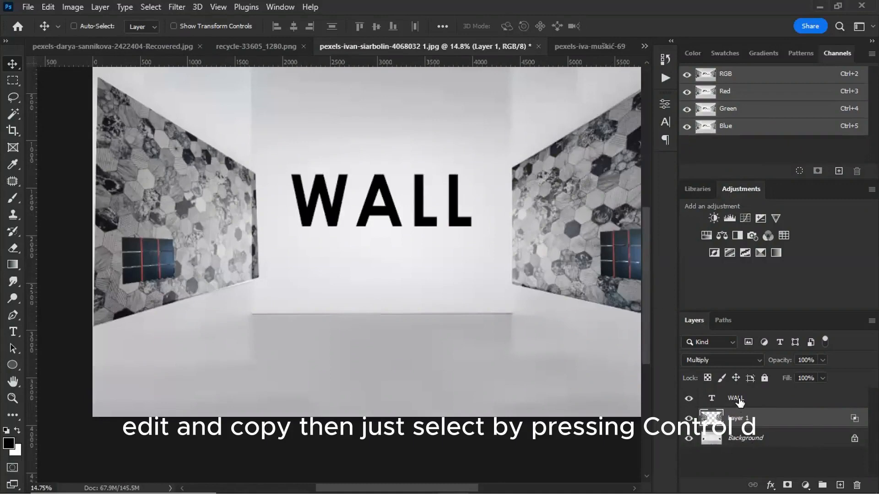
pyautogui.rightClick(712, 398)
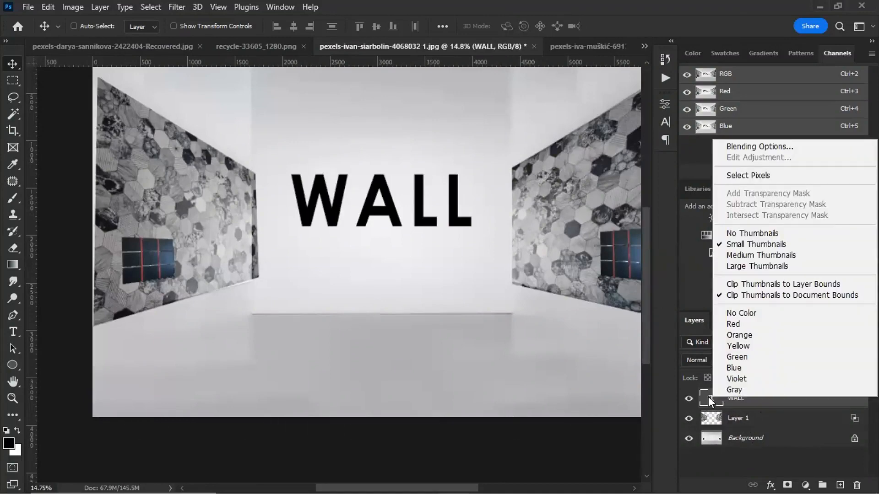
pyautogui.click(743, 399)
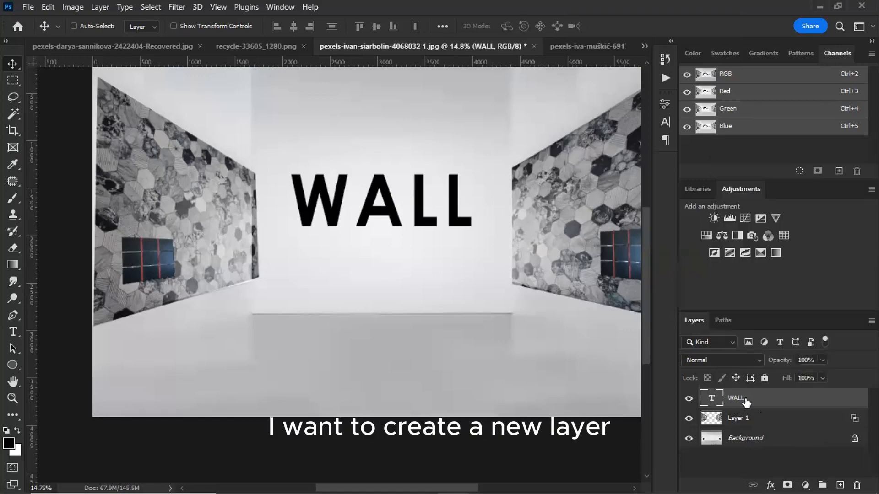
pyautogui.rightClick(709, 399)
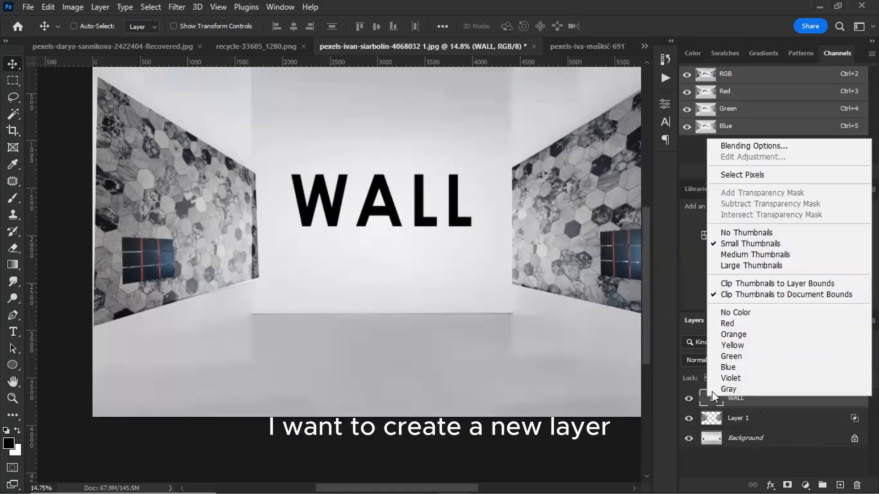
pyautogui.click(740, 177)
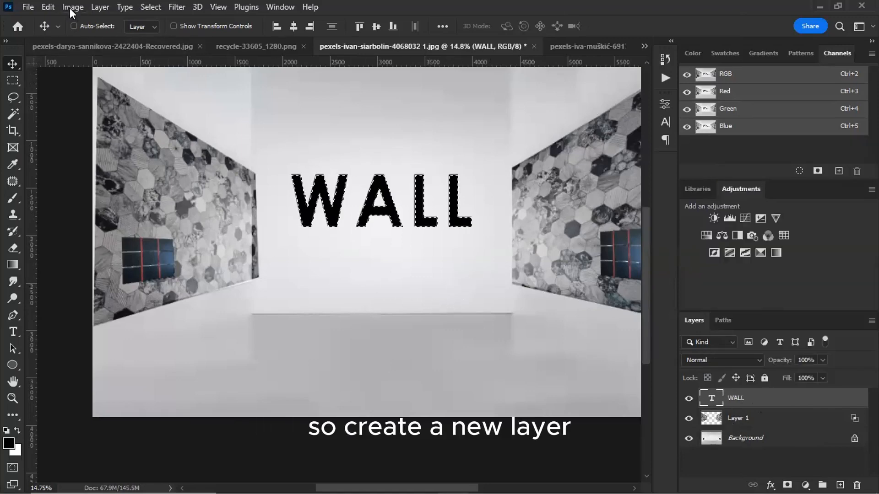
pyautogui.click(48, 7)
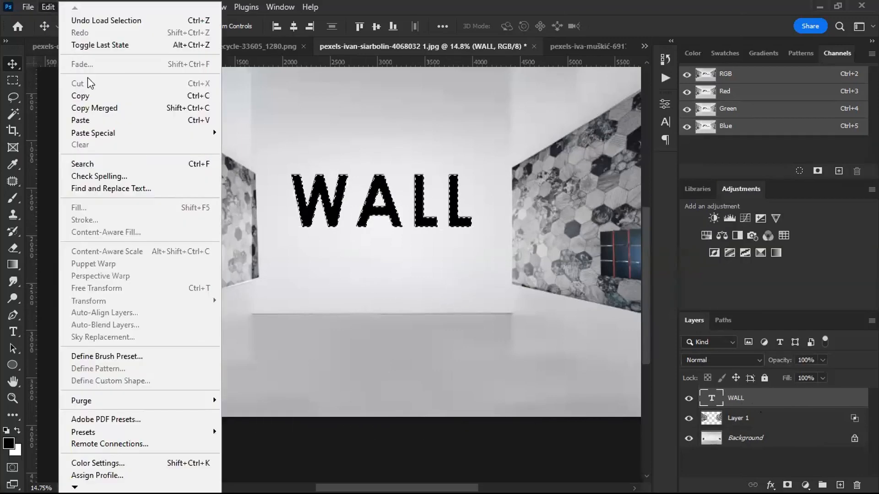
pyautogui.click(97, 96)
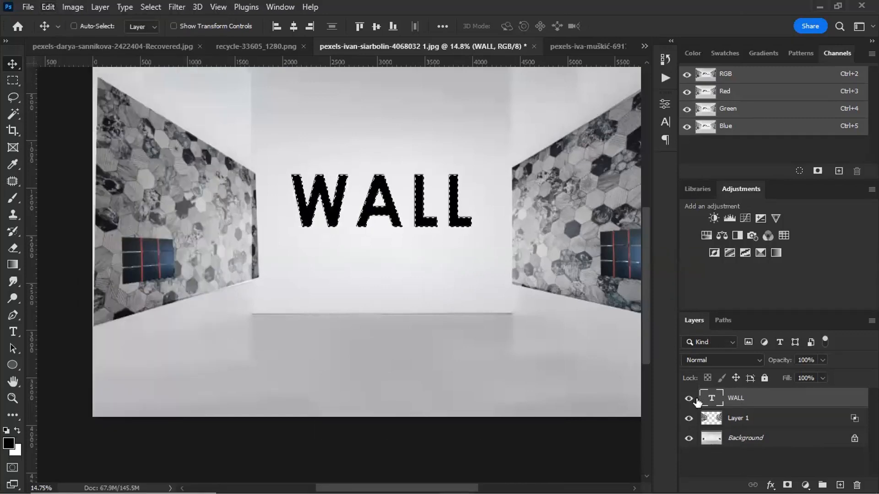
pyautogui.hotkey('ctrl', 'd')
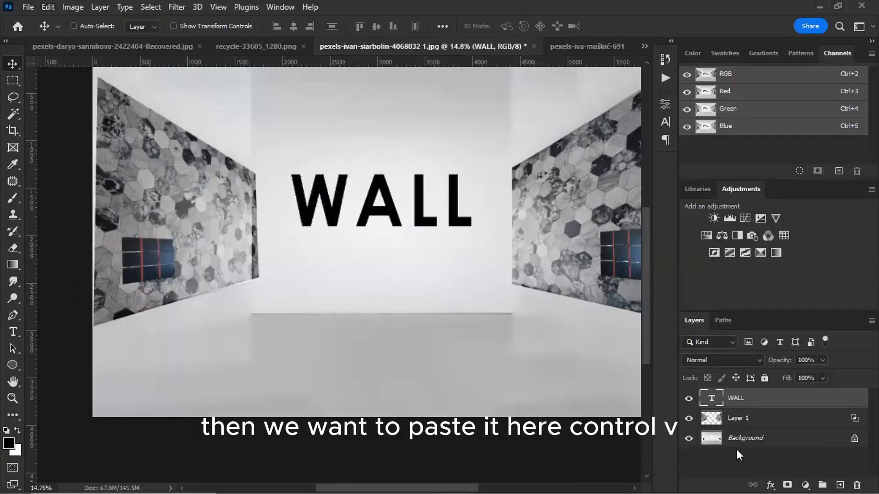
# Hide the WALL text layer and add a new empty layer directly above Layer 1.
pyautogui.click(767, 422)
pyautogui.click(688, 398)
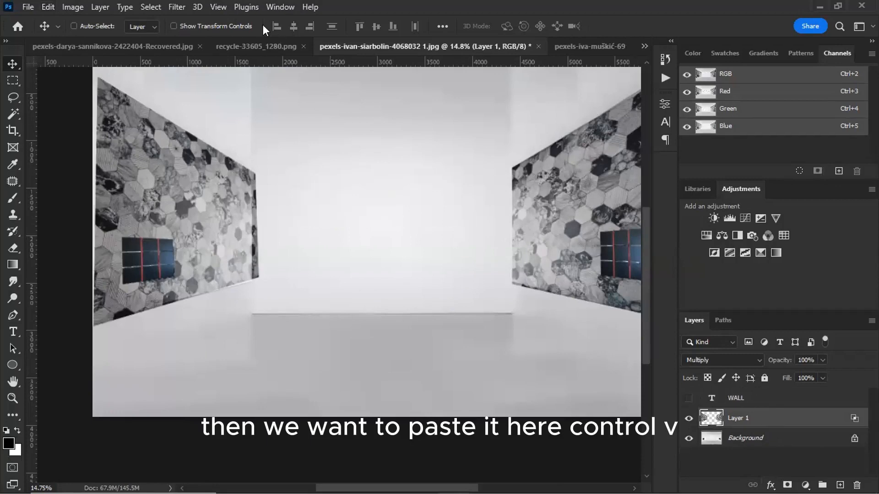
pyautogui.hotkey('ctrl', 'alt', 'v')
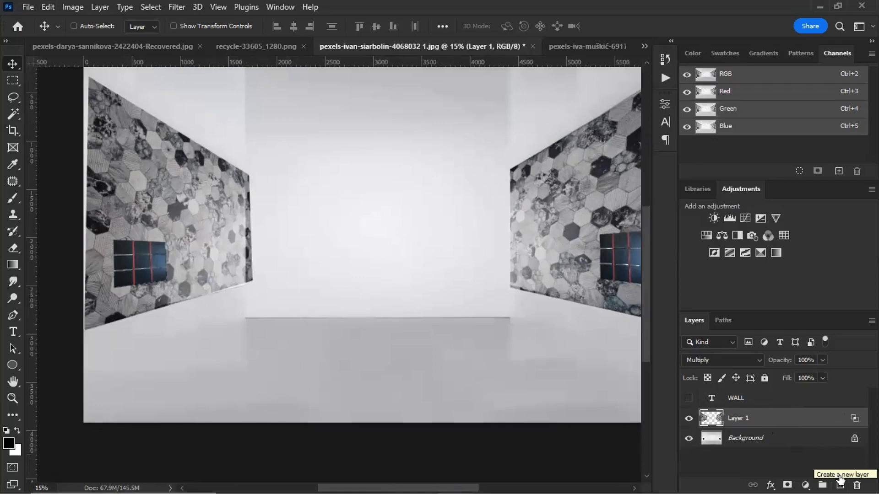
pyautogui.click(840, 481)
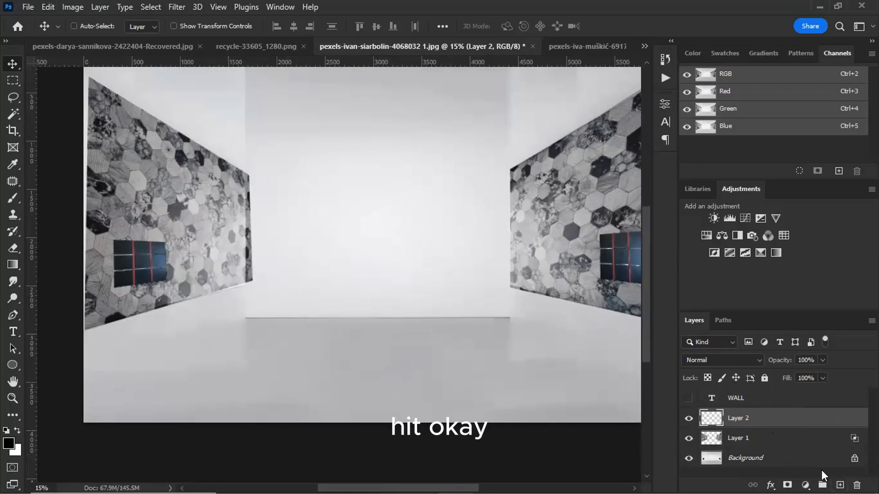
# Paste the copied WALL lettering into Vanishing Point, move it onto the back wall plane and apply the filter.
pyautogui.click(177, 7)
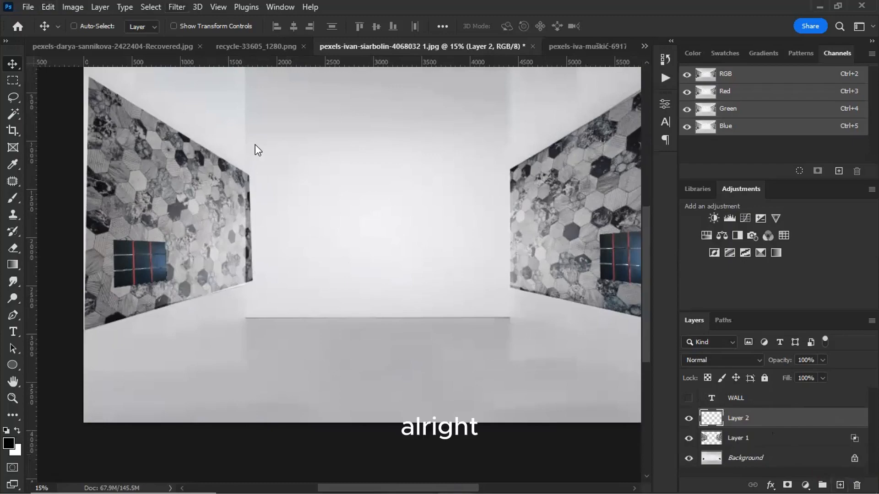
pyautogui.click(256, 140)
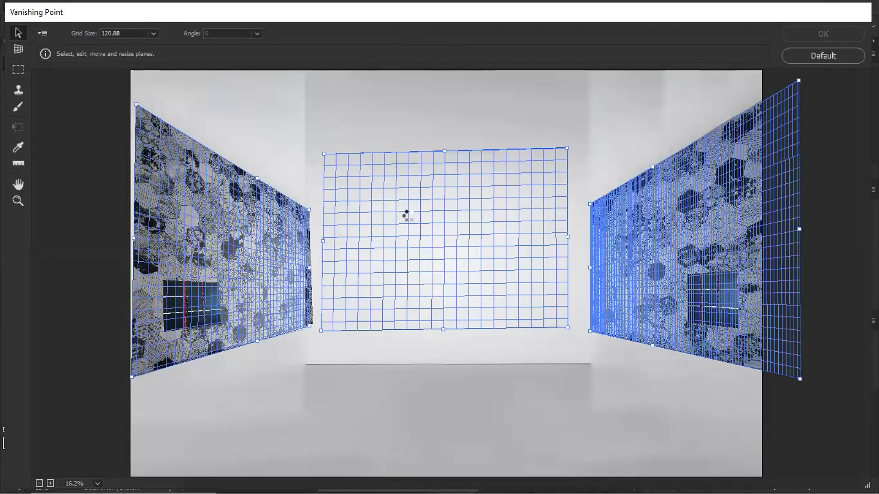
pyautogui.hotkey('ctrl', 'v')
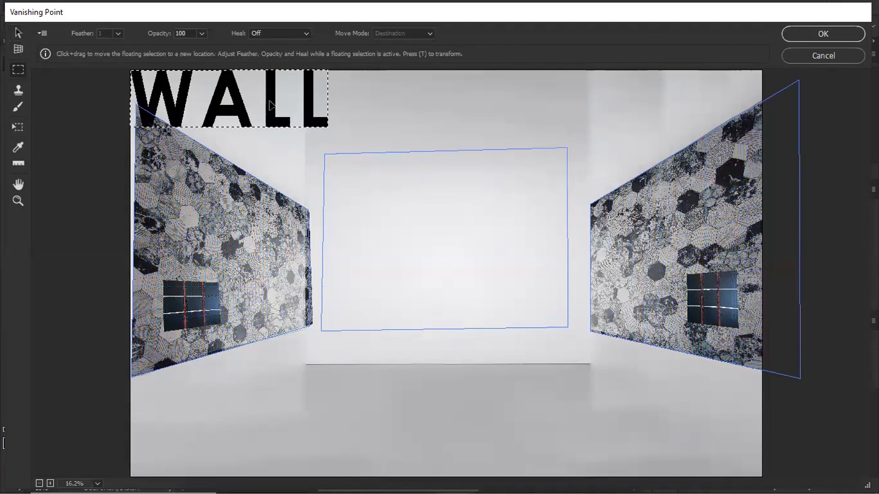
pyautogui.moveTo(272, 103); pyautogui.dragTo(495, 252)
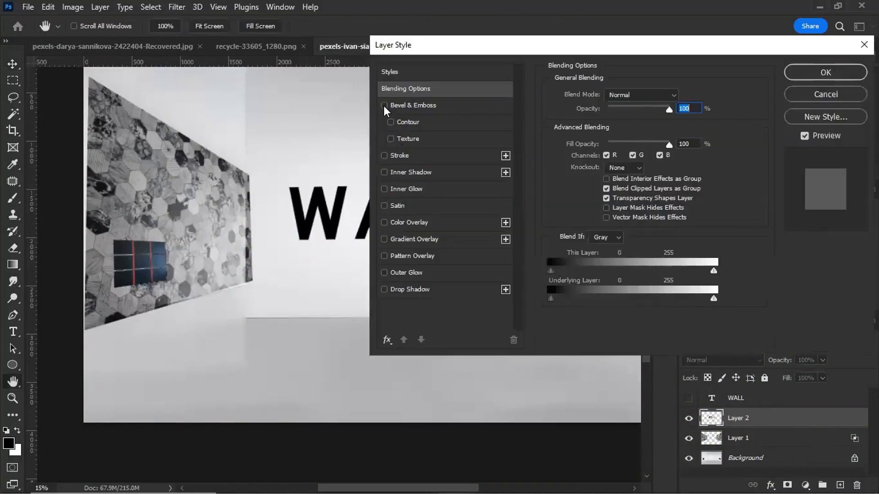
# Give Layer 2 an Inner Bevel emboss with depth 448%, size 43 px, soften 6 px and highlight opacity 35%.
pyautogui.click(383, 106)
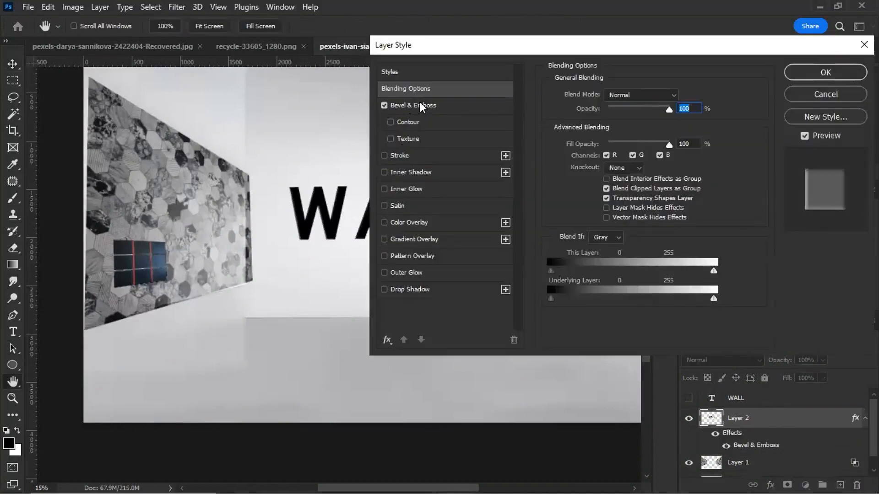
pyautogui.click(419, 104)
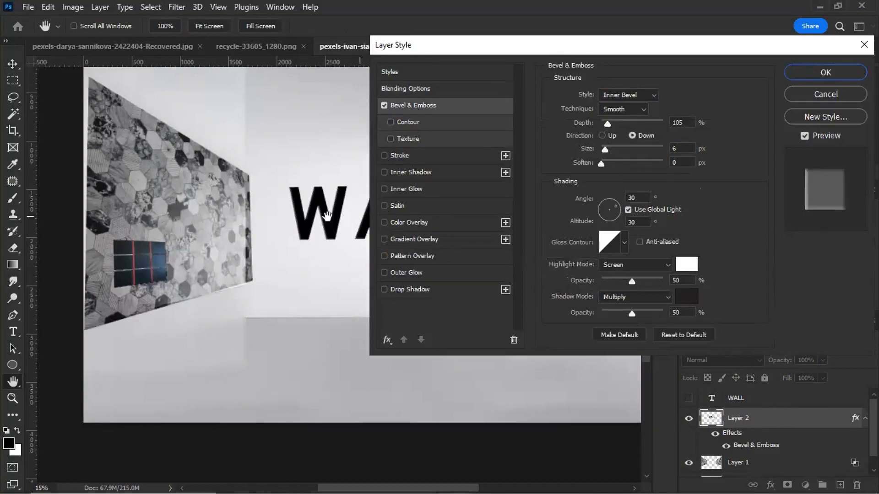
pyautogui.scroll(2, 332, 202)
pyautogui.scroll(5, 320, 197)
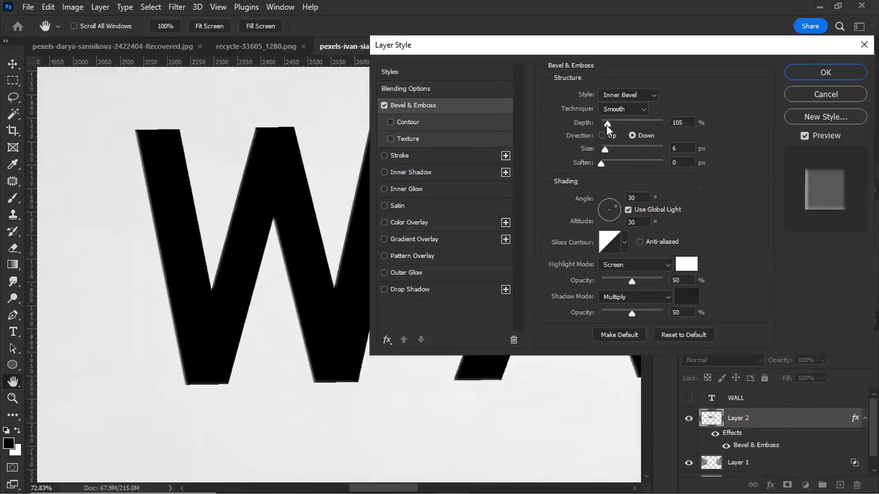
pyautogui.moveTo(607, 125); pyautogui.dragTo(616, 159)
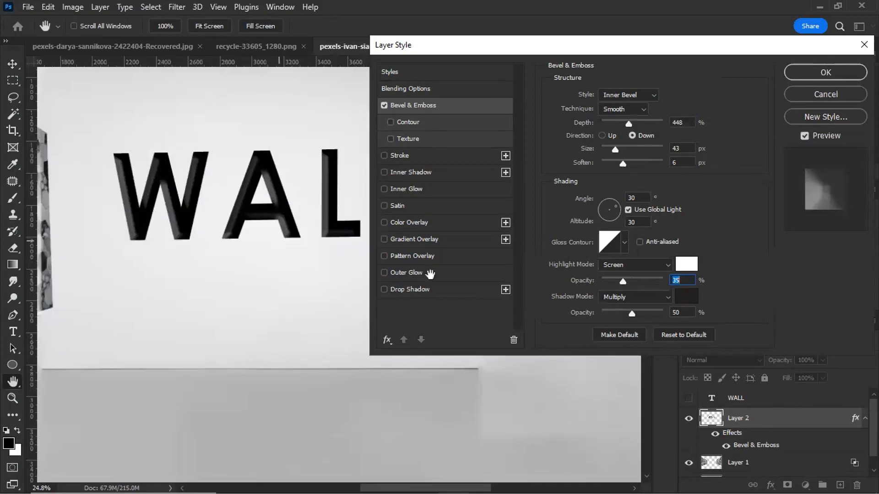
# Add a drop shadow to the lettering on Layer 2, change its blend mode and apply the layer style.
pyautogui.click(384, 289)
pyautogui.click(416, 288)
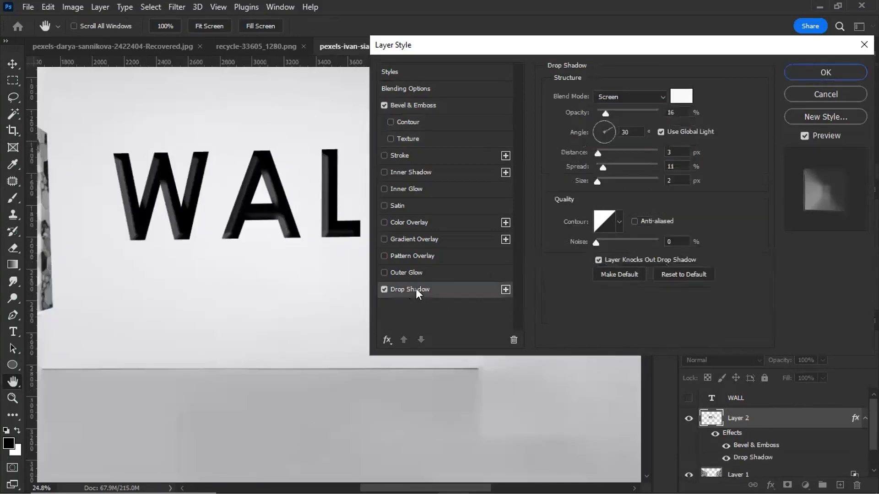
pyautogui.click(642, 95)
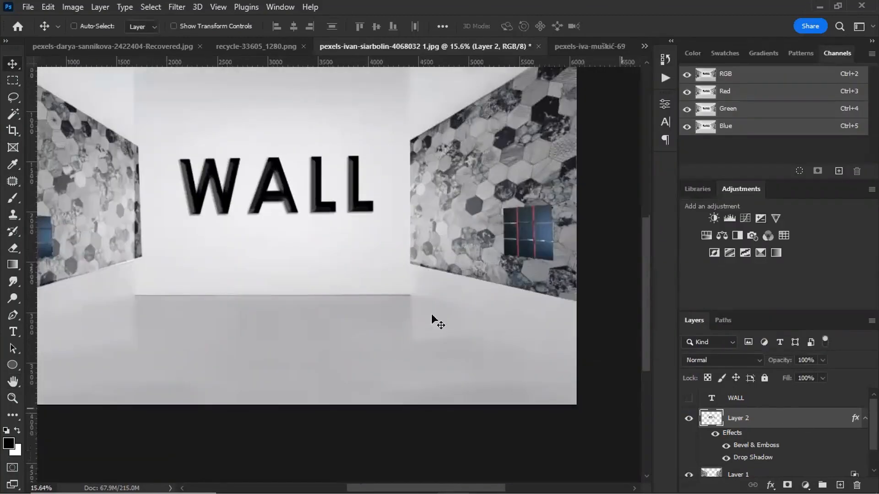
pyautogui.scroll(3, 315, 211)
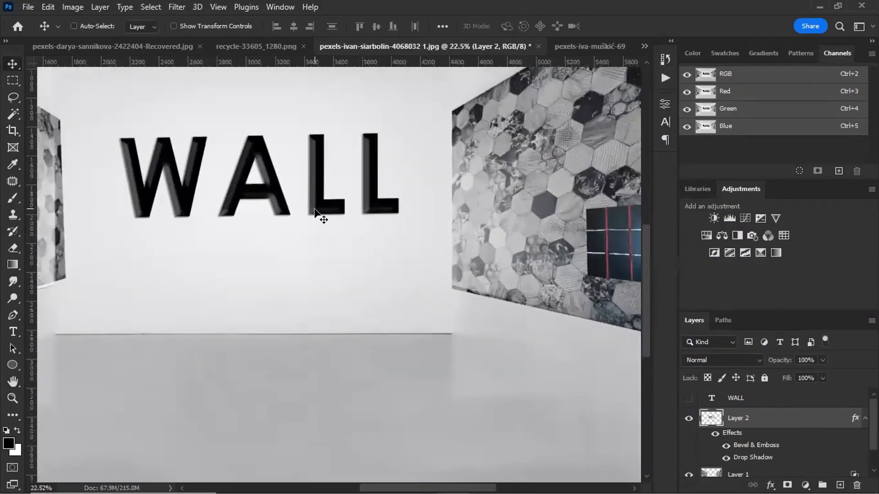
pyautogui.scroll(-3, 261, 222)
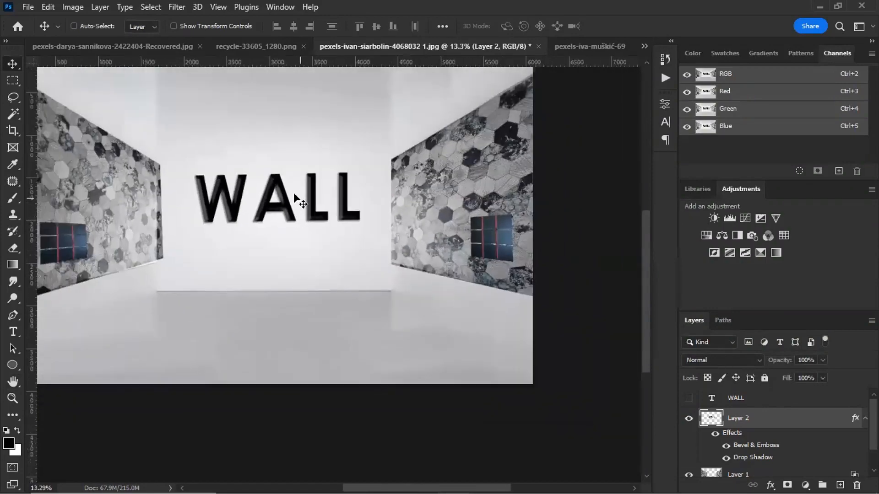
pyautogui.scroll(2, 292, 194)
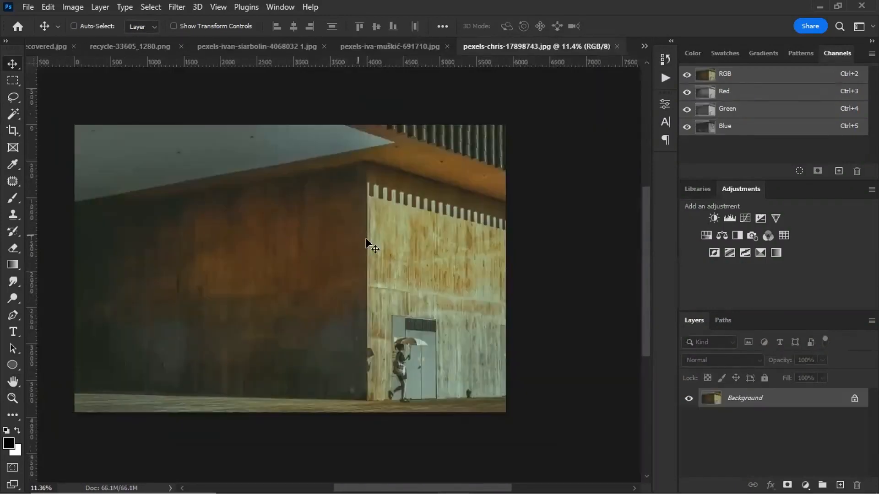
# Add a new empty layer and, in Vanishing Point, define a four-corner perspective plane on the dark rusty wall.
pyautogui.click(841, 483)
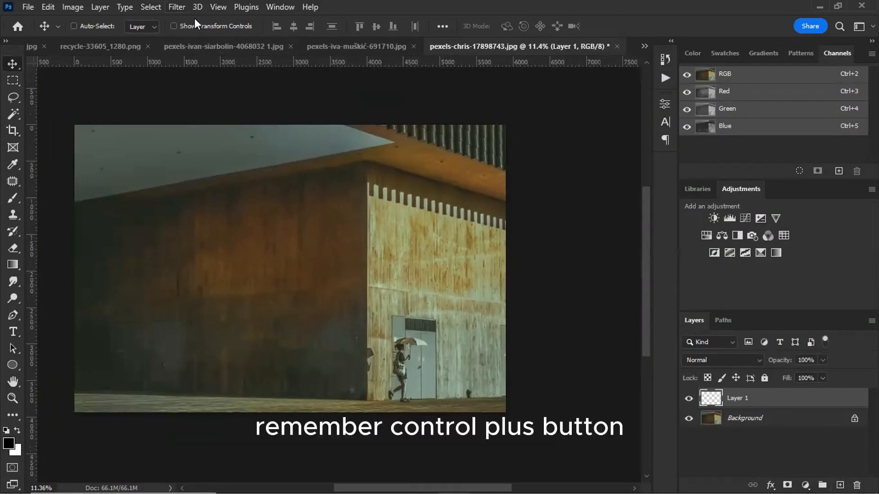
pyautogui.click(179, 9)
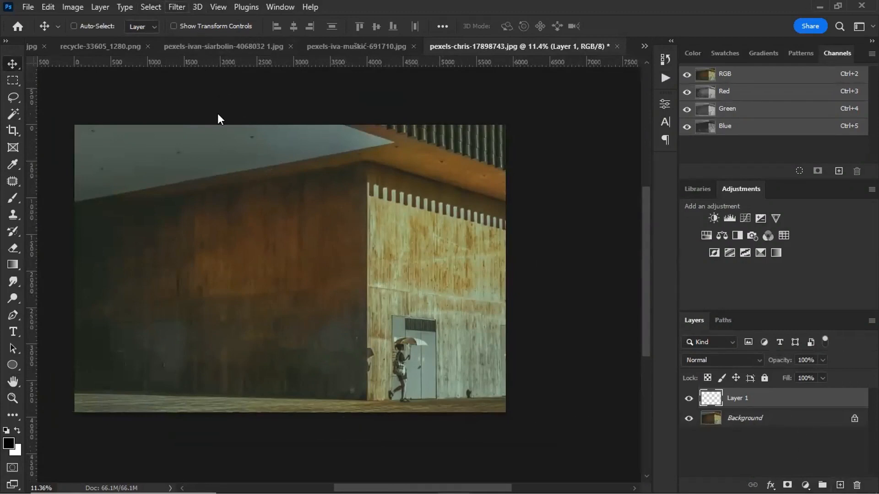
pyautogui.click(223, 141)
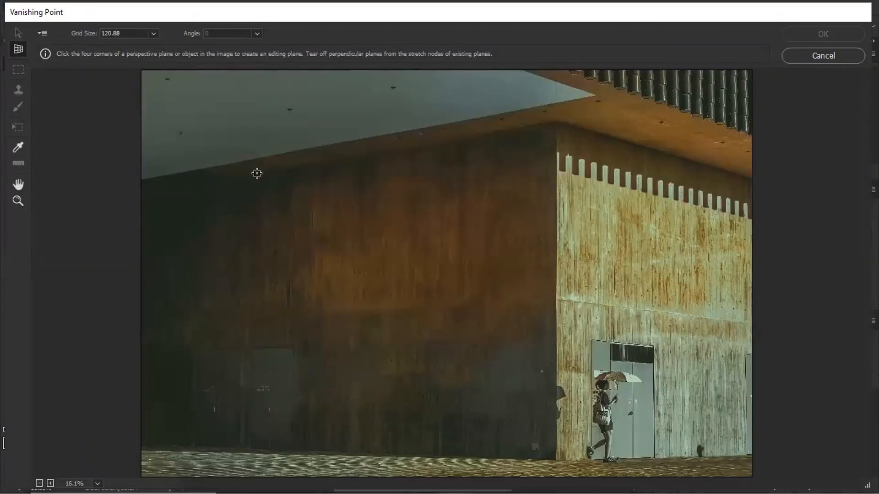
pyautogui.click(257, 174)
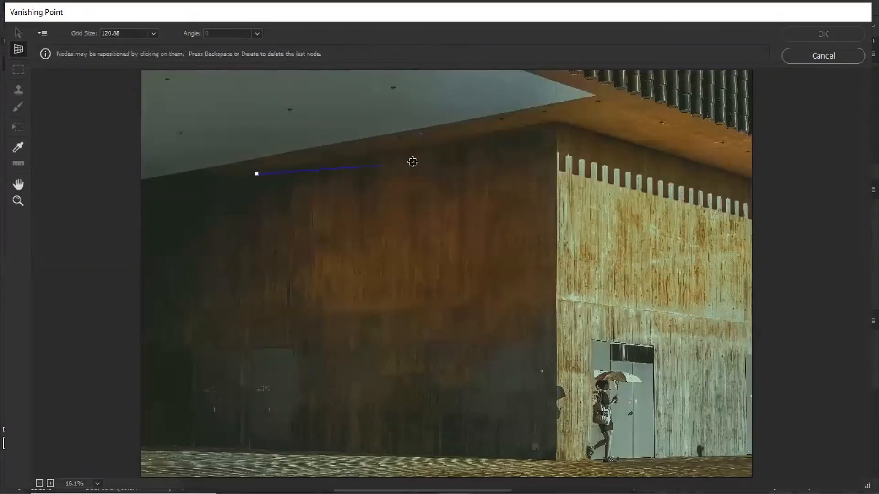
pyautogui.click(464, 137)
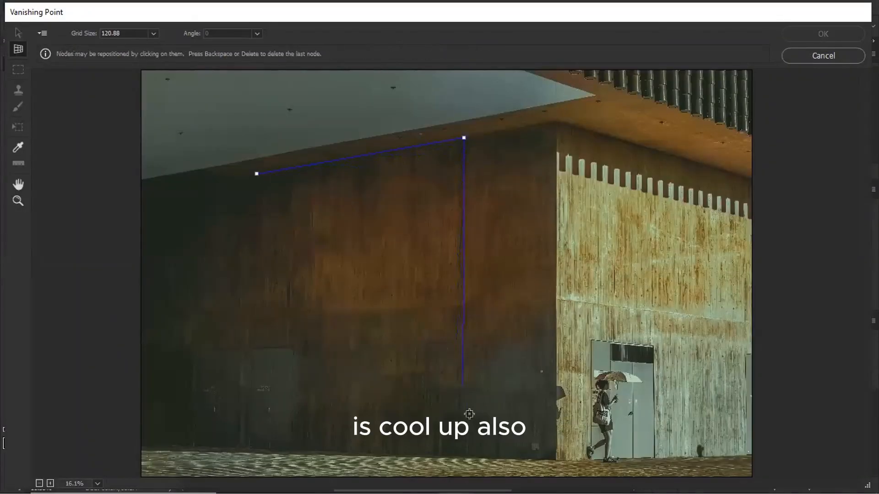
pyautogui.click(461, 456)
pyautogui.click(244, 450)
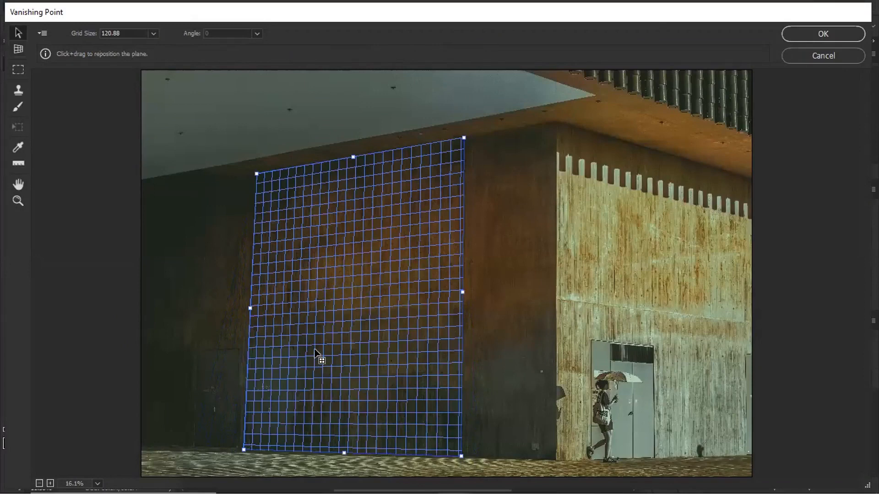
# Fine-tune the two far corners of the dark wall's plane so its edges follow the pavement line and the roofline.
pyautogui.hotkey('ctrl', '+')
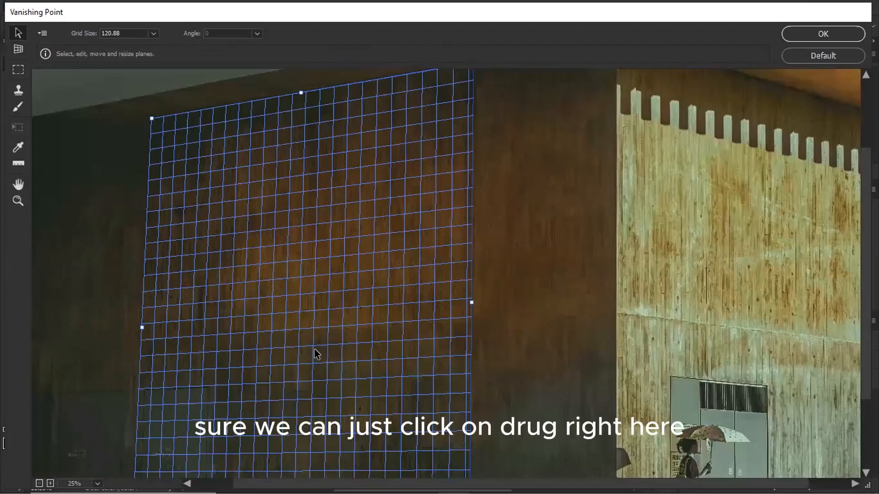
pyautogui.hotkey('ctrl', '+')
pyautogui.moveTo(314, 348); pyautogui.dragTo(315, 133)
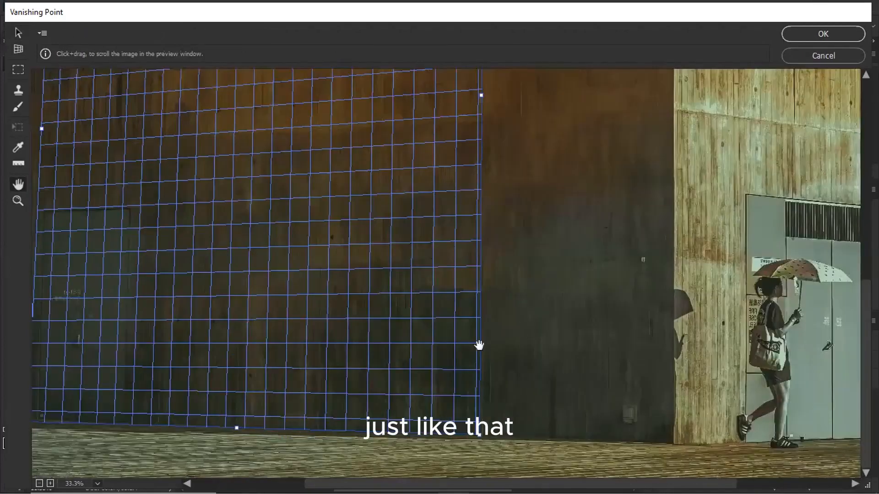
pyautogui.moveTo(479, 345); pyautogui.dragTo(696, 345)
pyautogui.press('v')
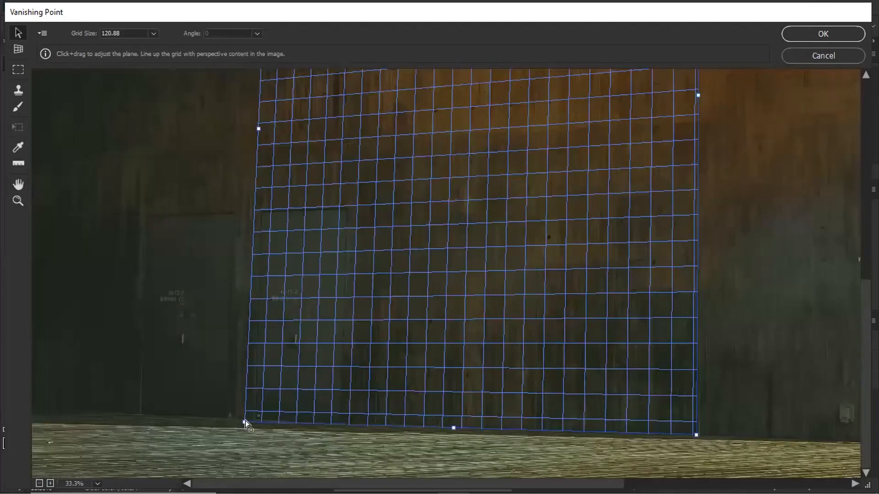
pyautogui.moveTo(243, 422); pyautogui.dragTo(249, 420)
pyautogui.moveTo(286, 134); pyautogui.dragTo(275, 287)
pyautogui.moveTo(260, 204); pyautogui.dragTo(261, 202)
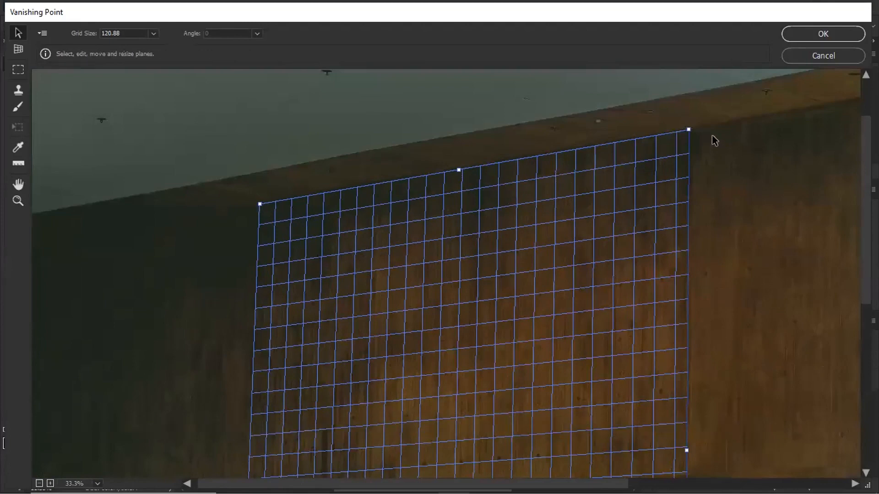
# Extend the plane over the whole dark wall, from the building's corner to just beyond the photo's edge.
pyautogui.scroll(-2, 479, 208)
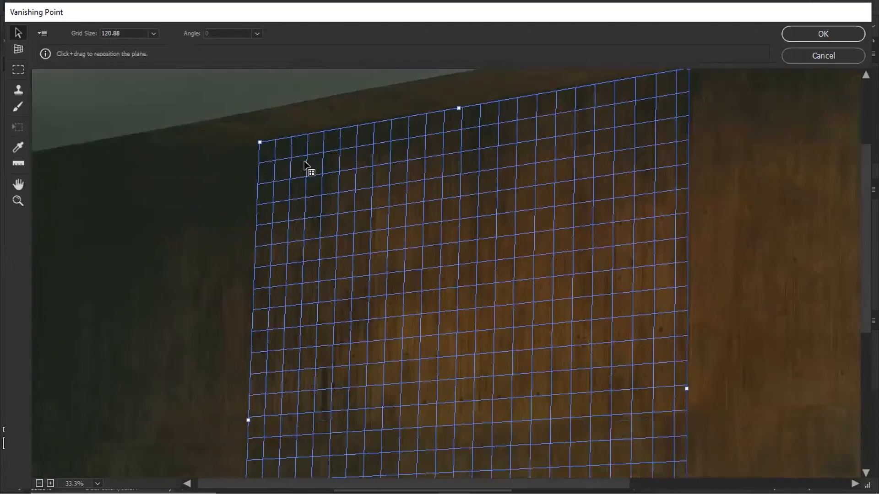
pyautogui.scroll(-3, 302, 183)
pyautogui.press('alt')
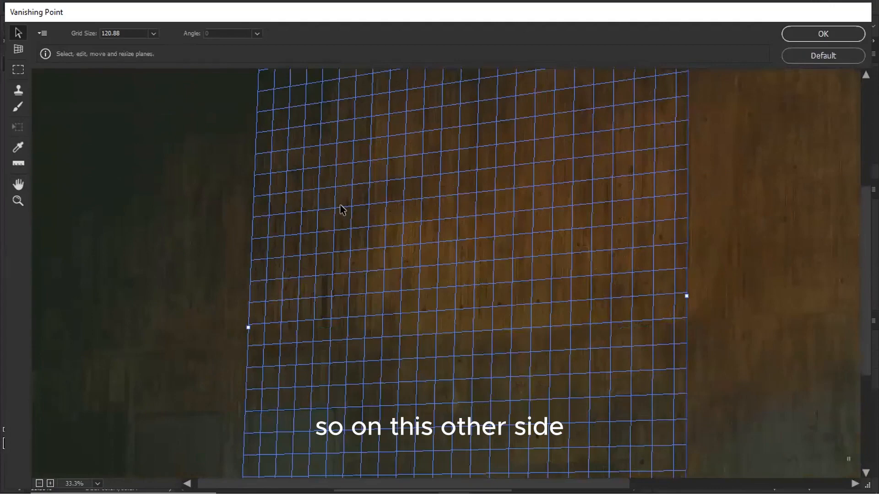
pyautogui.scroll(-1, 340, 208)
pyautogui.scroll(-2, 340, 208)
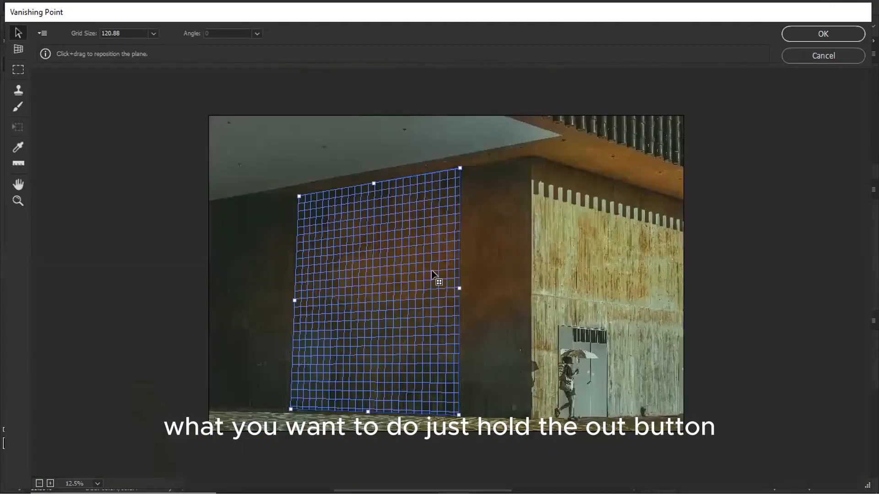
pyautogui.moveTo(460, 290); pyautogui.dragTo(529, 280)
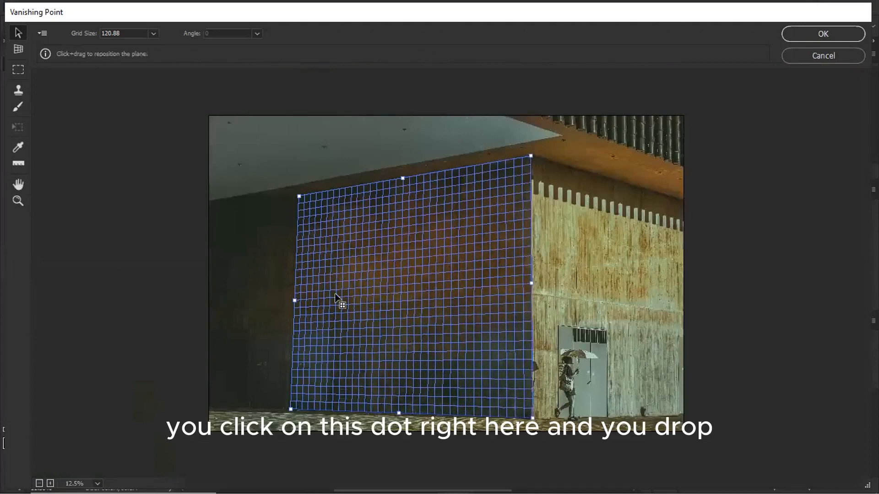
pyautogui.moveTo(295, 301); pyautogui.dragTo(198, 330)
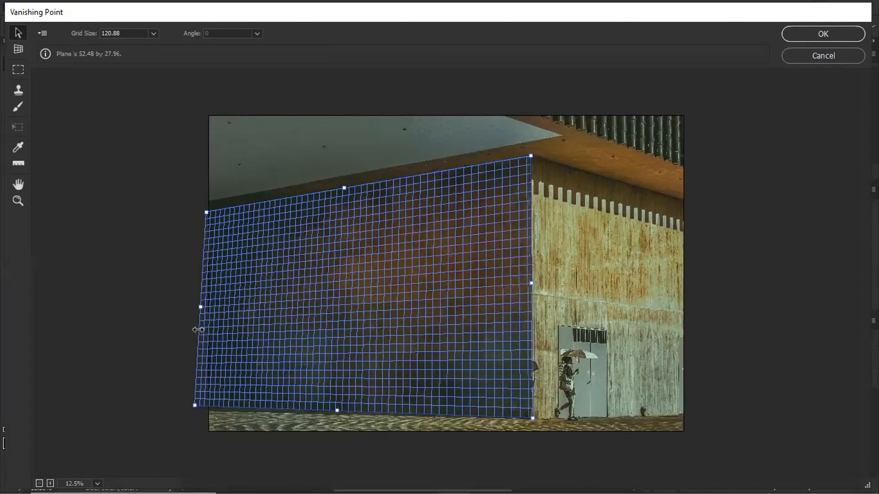
# Tear off a perpendicular plane from the building's corner over the lighter wall and align its upper outer corner with the roofline.
pyautogui.hotkey('ctrl', '+')
pyautogui.scroll(-1, 482, 310)
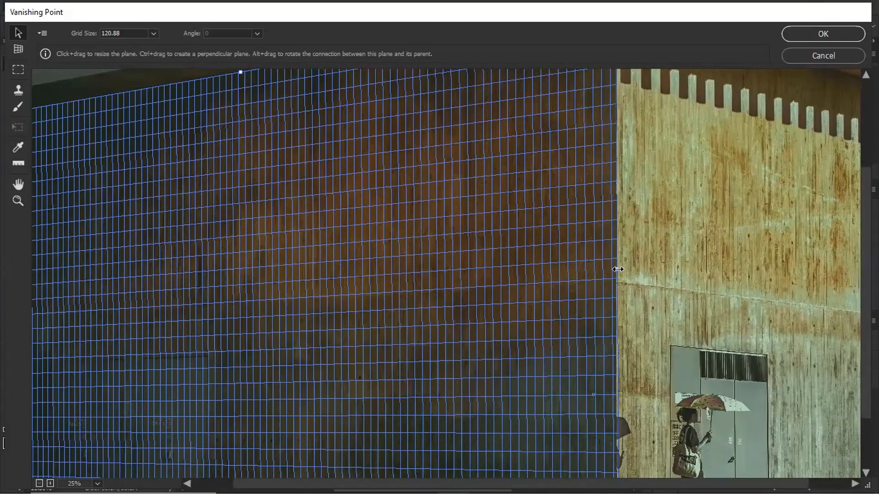
pyautogui.press('ctrl')
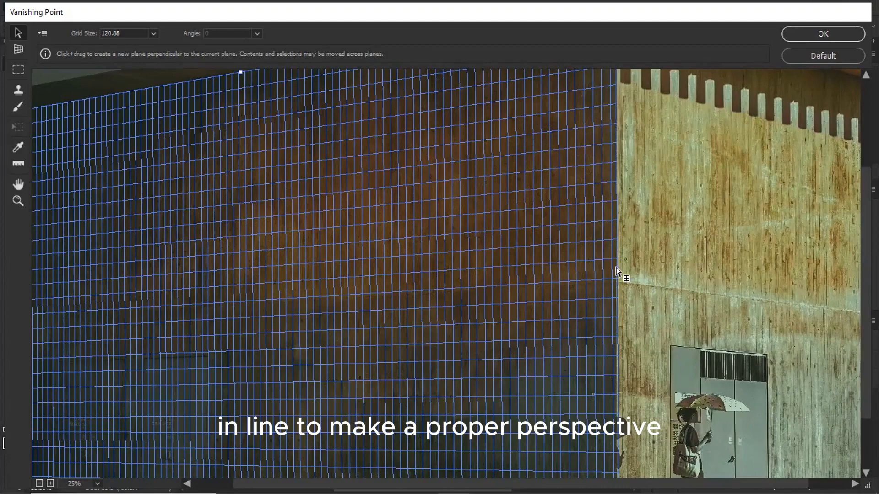
pyautogui.moveTo(616, 267); pyautogui.dragTo(804, 302)
pyautogui.scroll(-1, 767, 302)
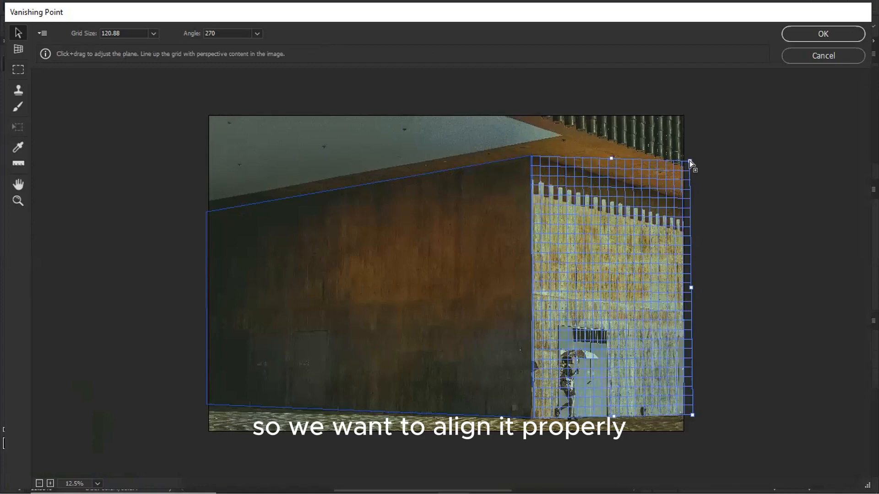
pyautogui.moveTo(689, 161); pyautogui.dragTo(675, 202)
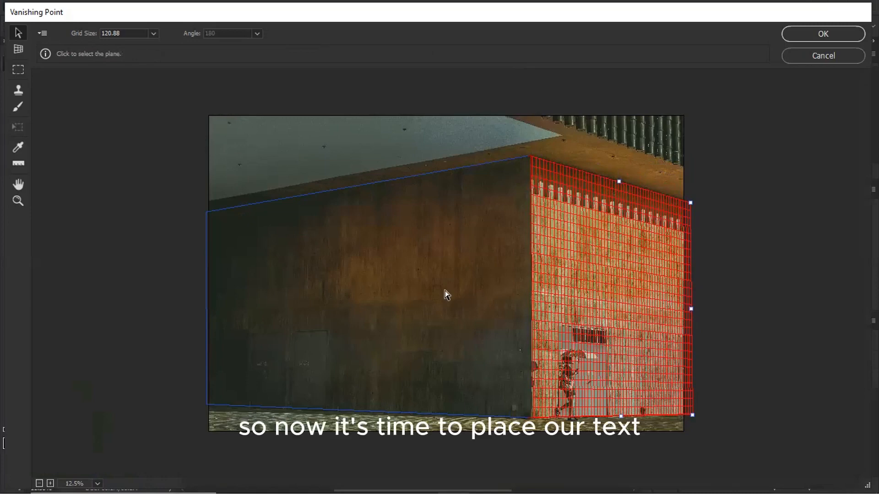
# Check how both planes fit the walls and apply the Vanishing Point filter to keep them.
pyautogui.scroll(1, 447, 295)
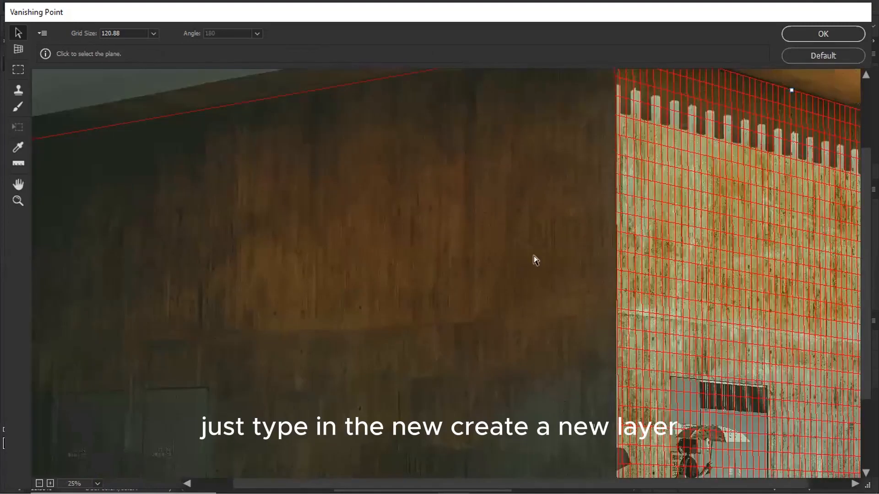
pyautogui.press('space')
pyautogui.moveTo(596, 298); pyautogui.dragTo(448, 320)
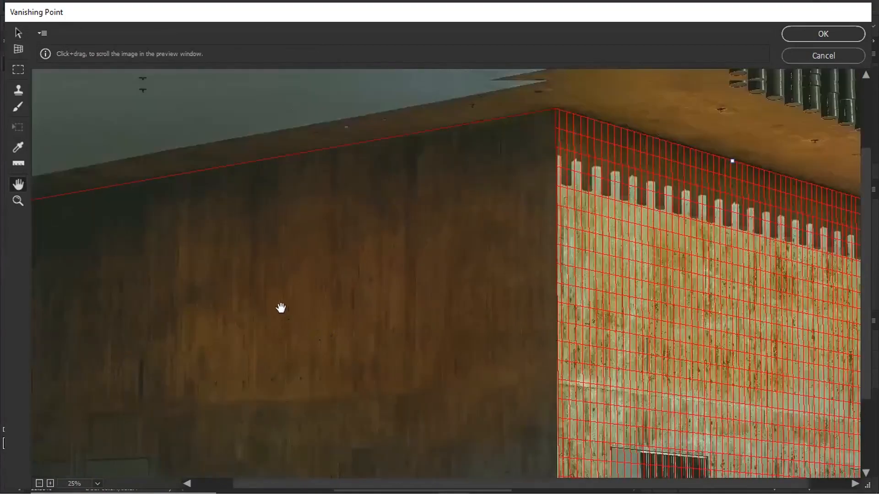
pyautogui.moveTo(281, 308); pyautogui.dragTo(249, 191)
pyautogui.scroll(-1, 573, 196)
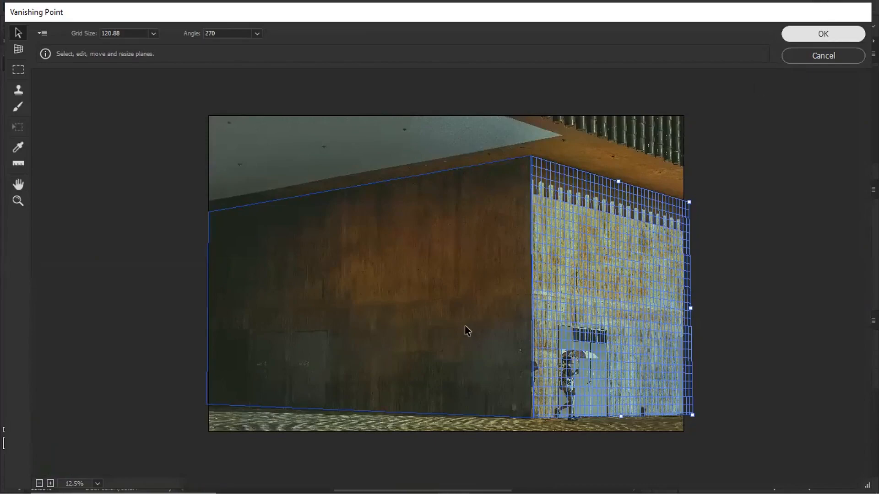
pyautogui.press('Return')
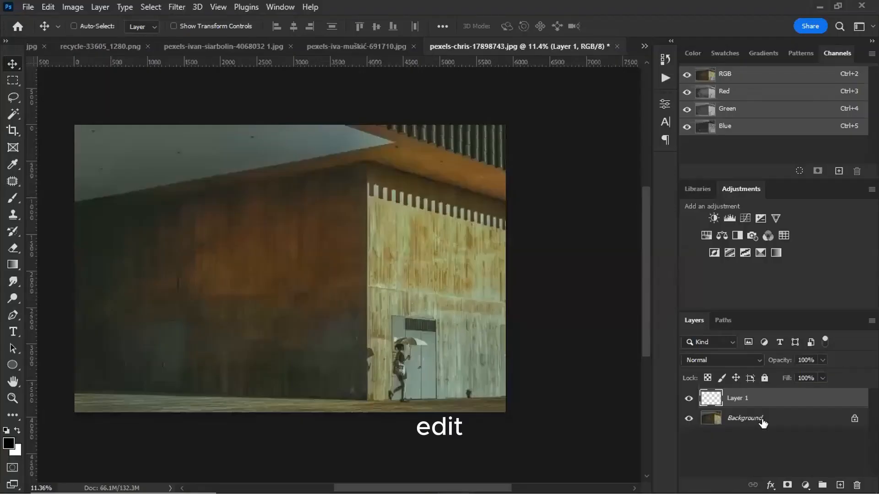
# Add a black VANISHING POINT text layer across the building, select the lettering's pixels and copy them.
pyautogui.click(839, 481)
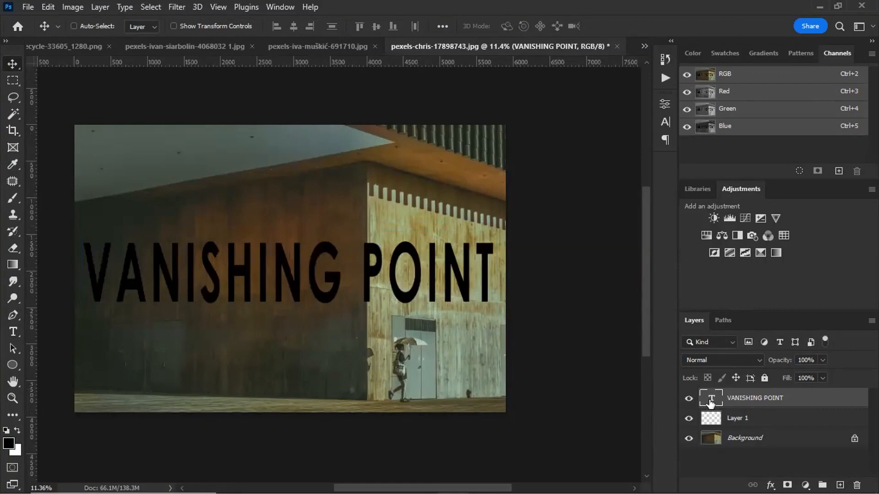
pyautogui.rightClick(710, 399)
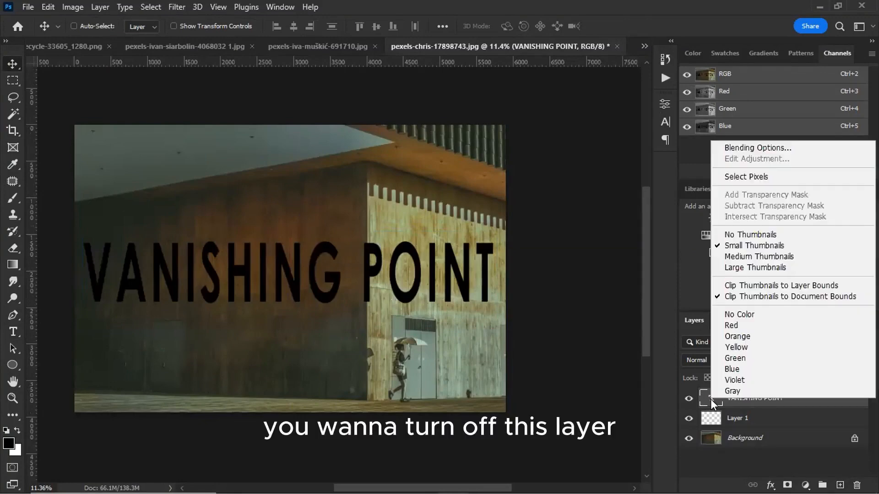
pyautogui.click(735, 177)
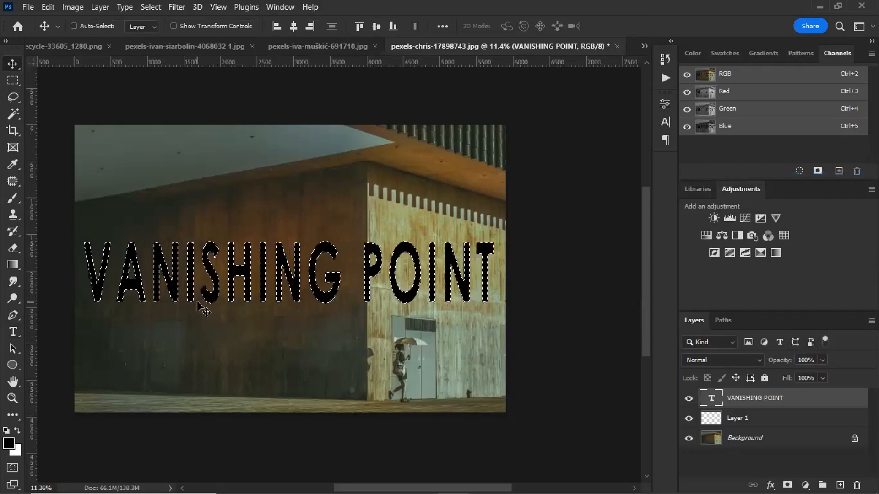
pyautogui.click(48, 6)
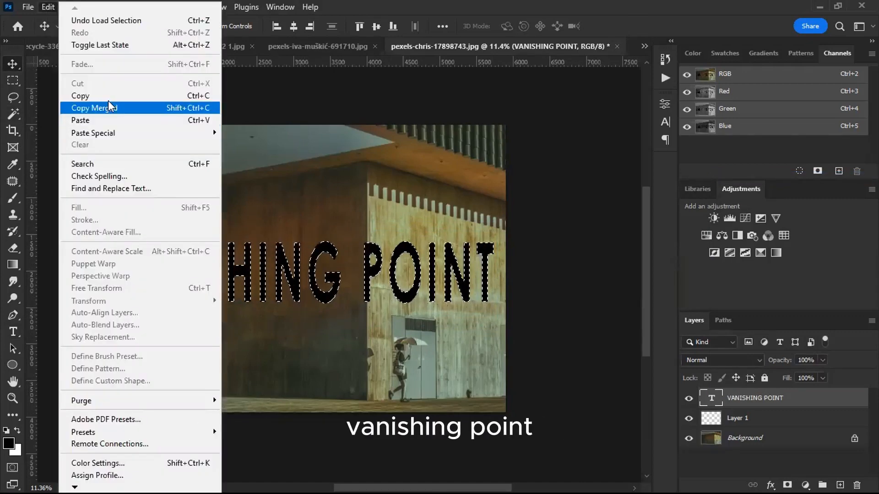
pyautogui.click(81, 92)
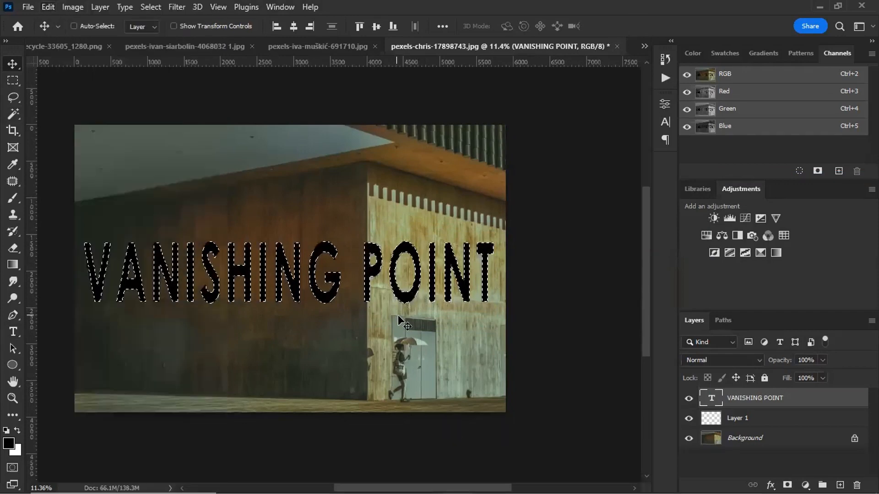
# Clear the selection, hide the VANISHING POINT text layer and make Layer 1 active.
pyautogui.press('ctrl')
pyautogui.hotkey('ctrl', 'd')
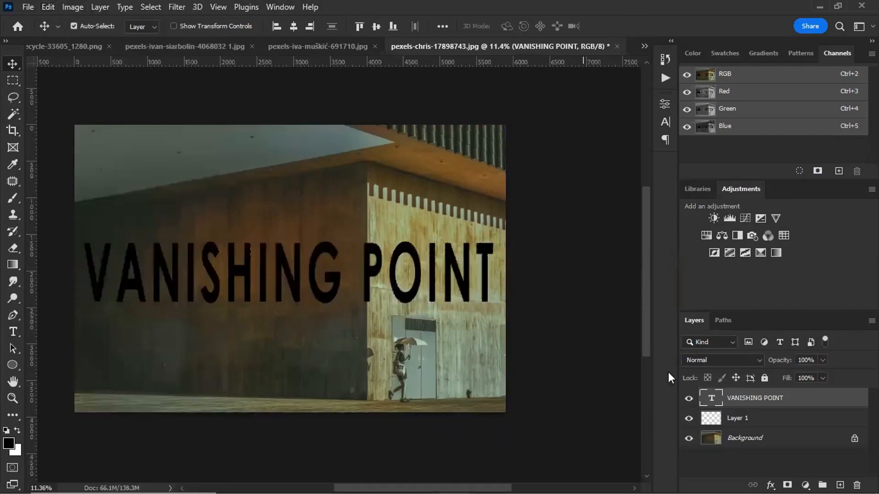
pyautogui.click(689, 401)
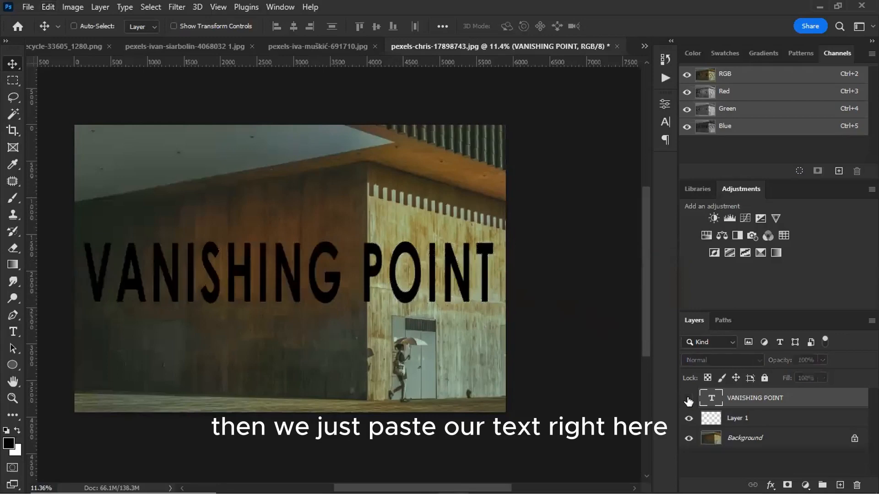
pyautogui.click(740, 420)
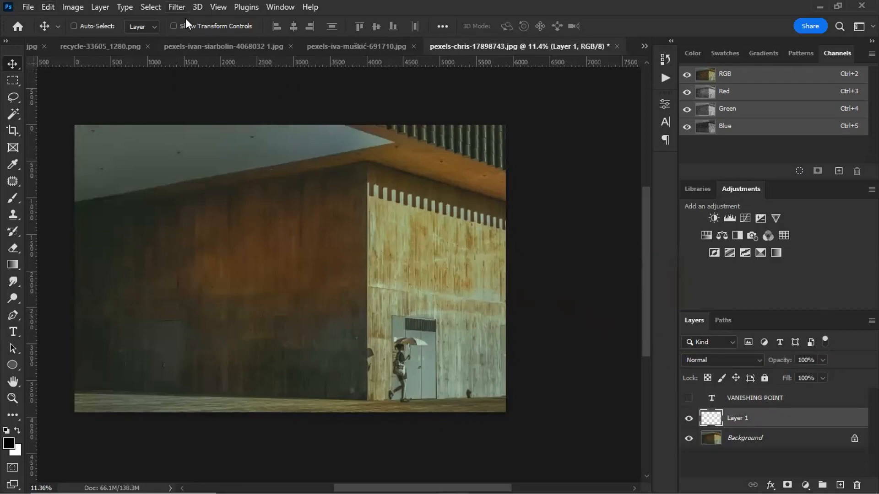
# Paste the copied lettering into Vanishing Point and place it so VANISHING is on the dark wall and POINT on the lighter one.
pyautogui.hotkey('ctrl', 'alt', 'v')
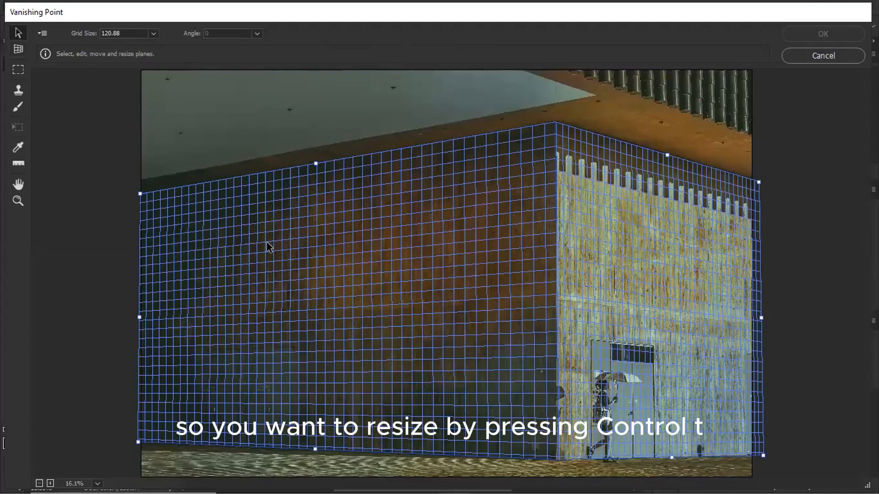
pyautogui.press('alt')
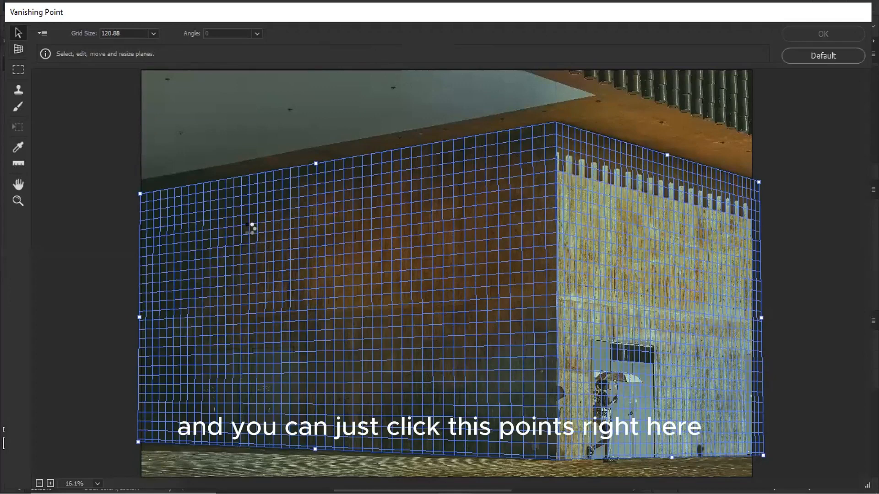
pyautogui.hotkey('ctrl', 'v')
pyautogui.moveTo(291, 147); pyautogui.dragTo(383, 263)
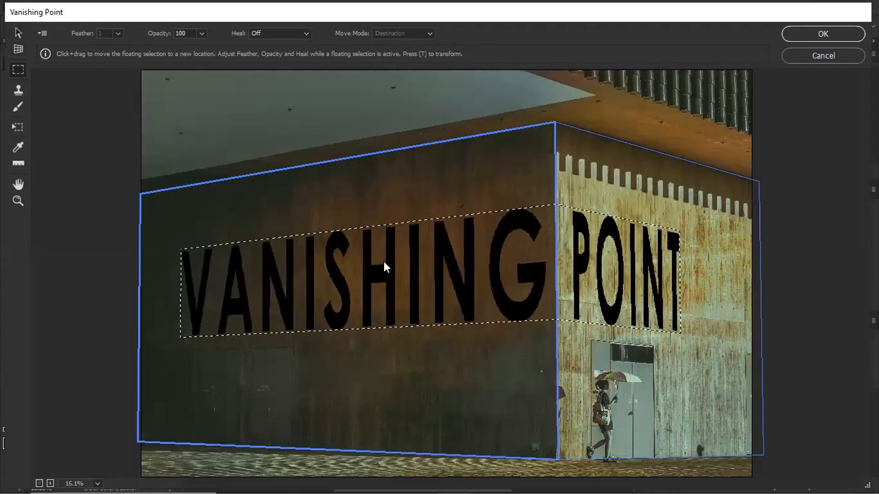
pyautogui.press('Return')
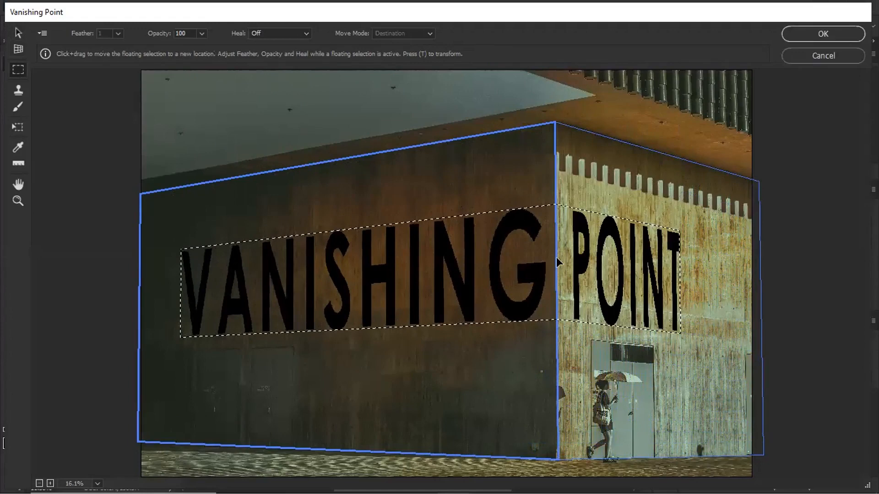
# Resize and reposition the lettering in Vanishing Point so it fills both walls and overlaps the doorway, and apply the filter.
pyautogui.press('alt')
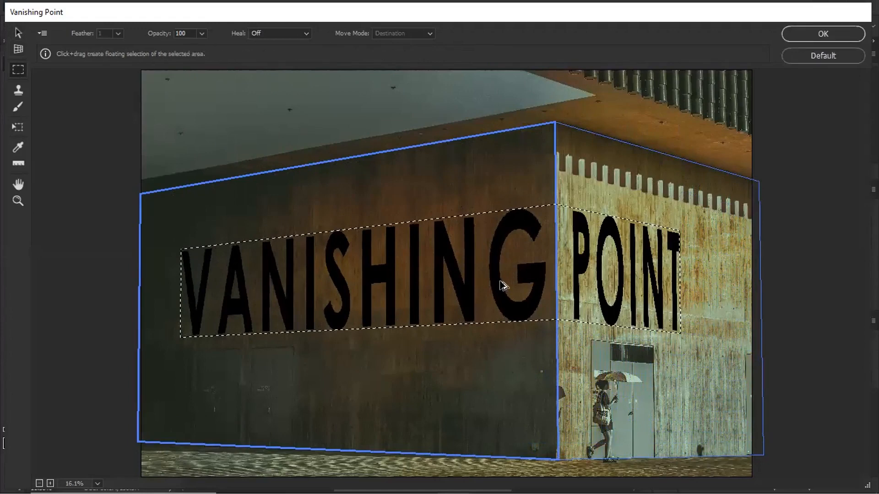
pyautogui.press('t')
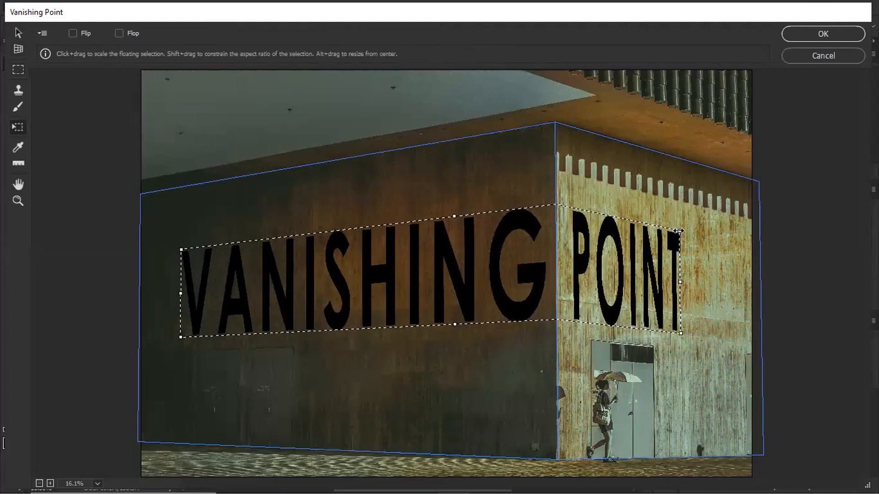
pyautogui.moveTo(678, 231); pyautogui.dragTo(721, 228)
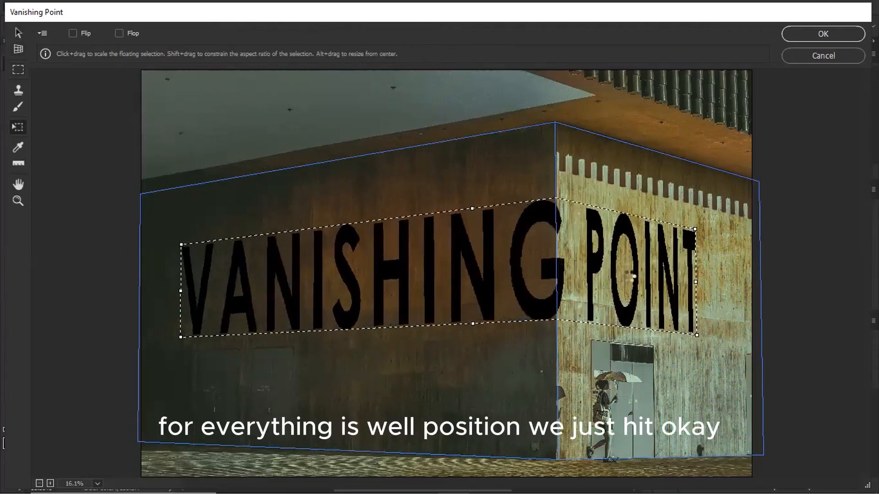
pyautogui.press('Return')
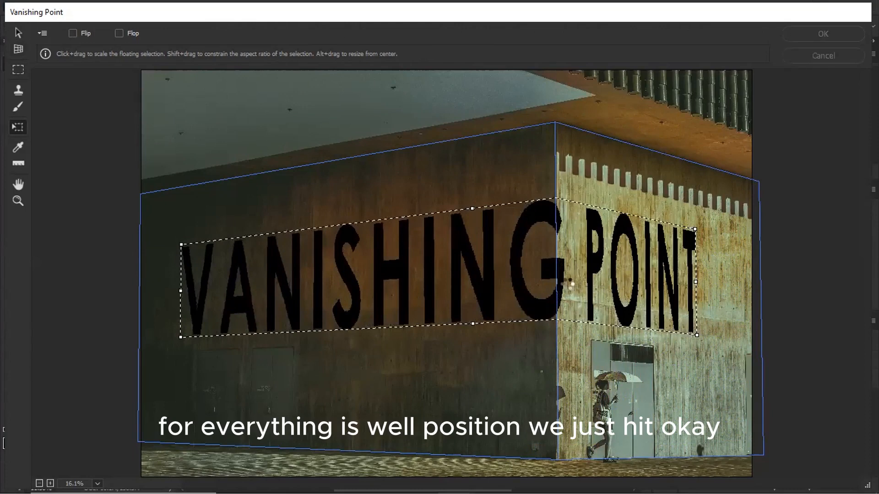
pyautogui.hotkey('ctrl', 'z')
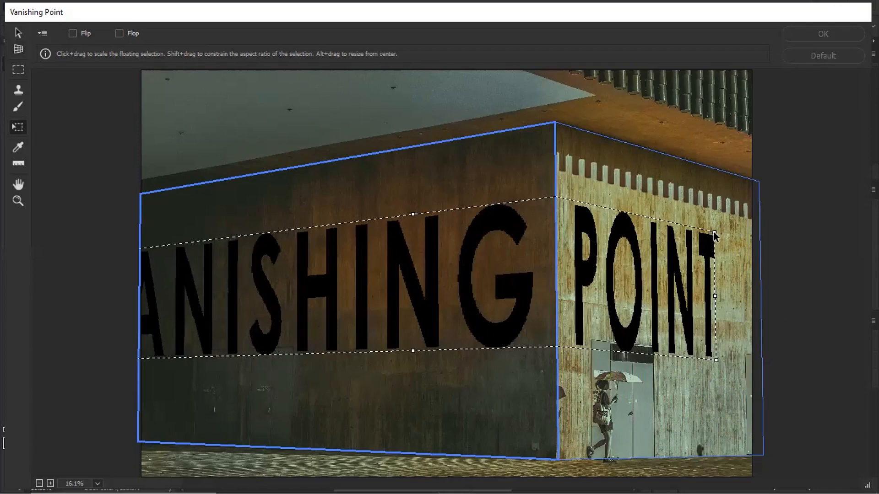
pyautogui.moveTo(715, 234); pyautogui.dragTo(699, 237)
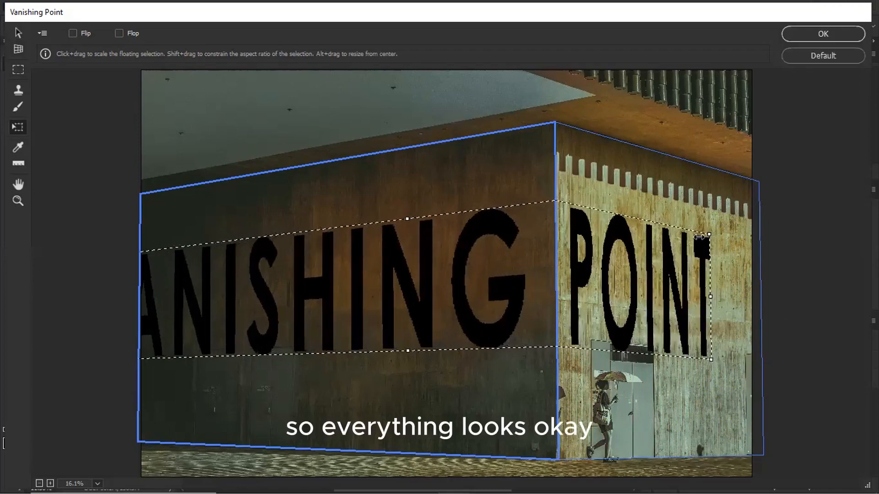
pyautogui.moveTo(629, 261); pyautogui.dragTo(685, 202)
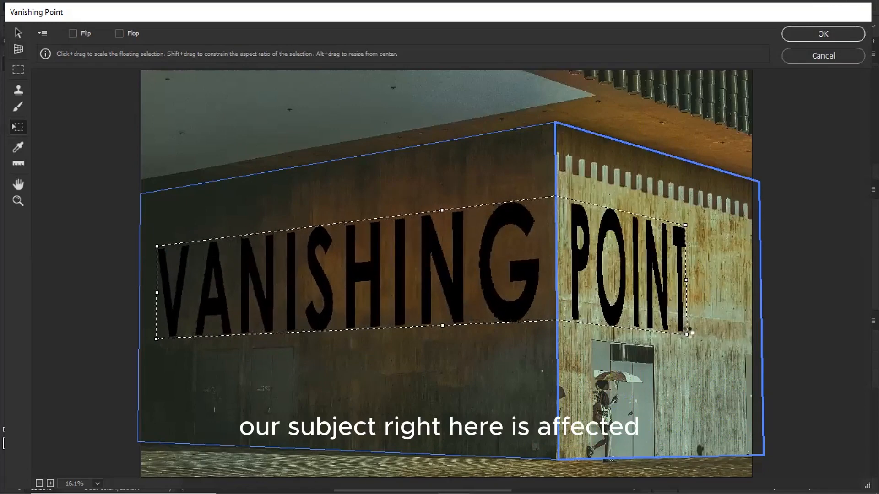
pyautogui.moveTo(686, 334); pyautogui.dragTo(691, 394)
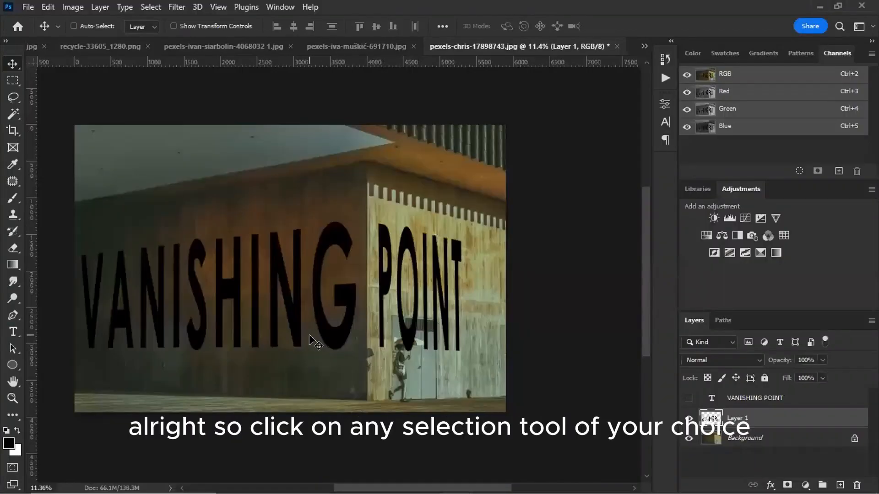
# Hide the warped lettering on Layer 1 and get the Quick Selection tool ready on the Background layer.
pyautogui.scroll(6, 351, 364)
pyautogui.scroll(-3, 352, 297)
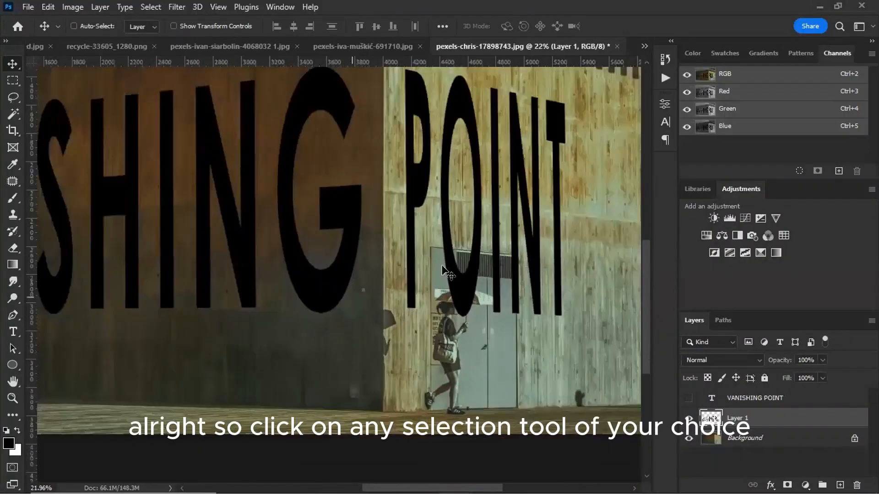
pyautogui.scroll(4, 442, 270)
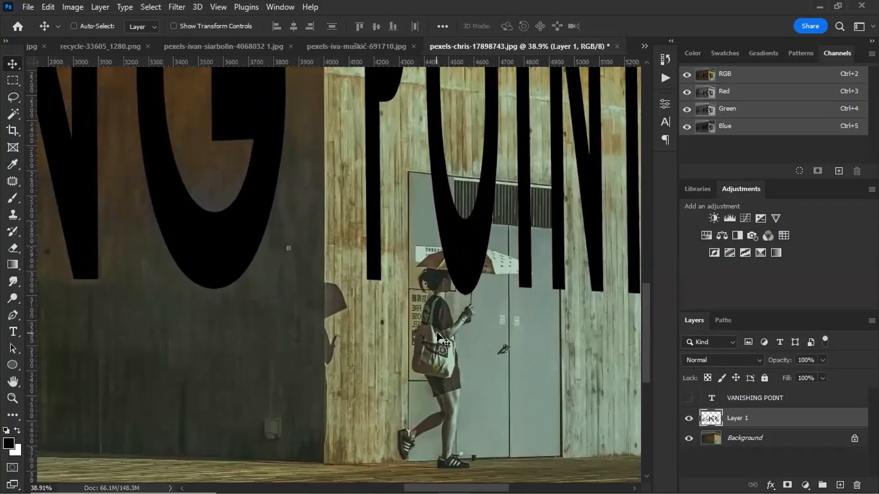
pyautogui.scroll(-3, 435, 333)
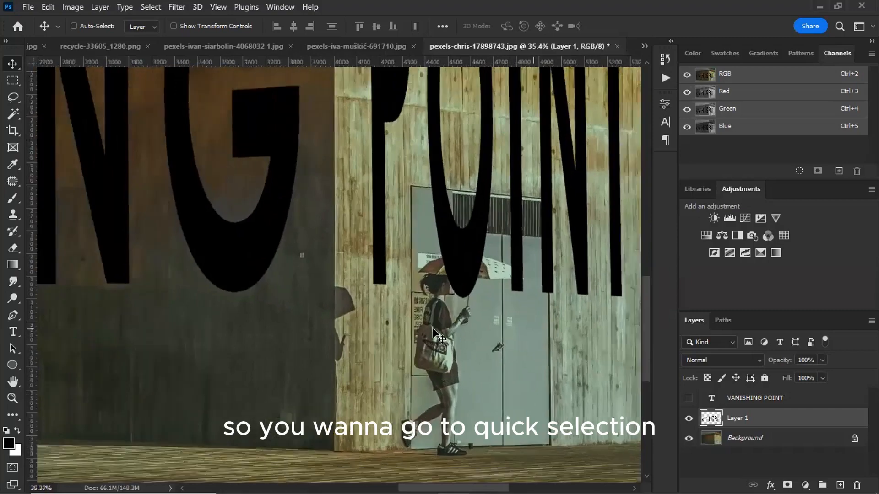
pyautogui.click(727, 438)
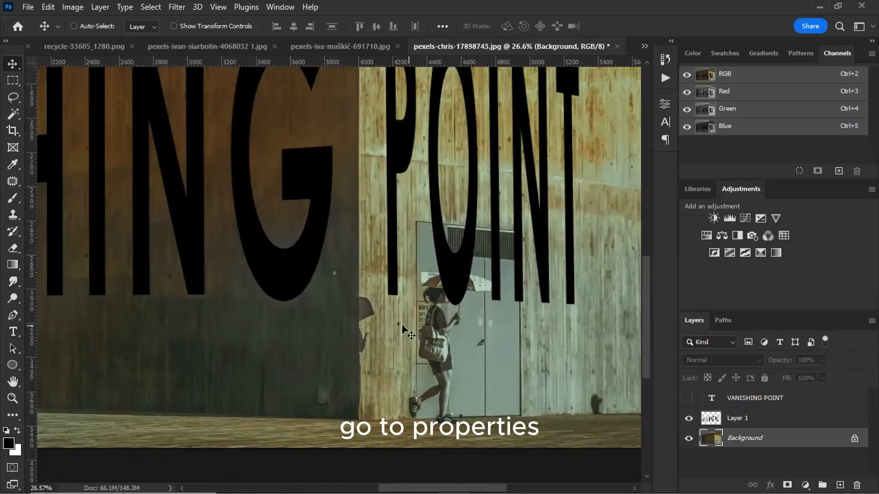
pyautogui.click(13, 79)
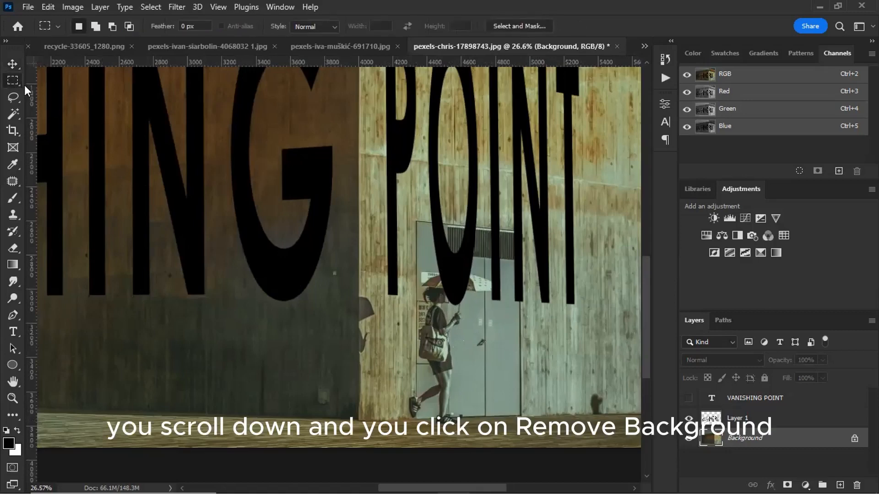
pyautogui.rightClick(15, 79)
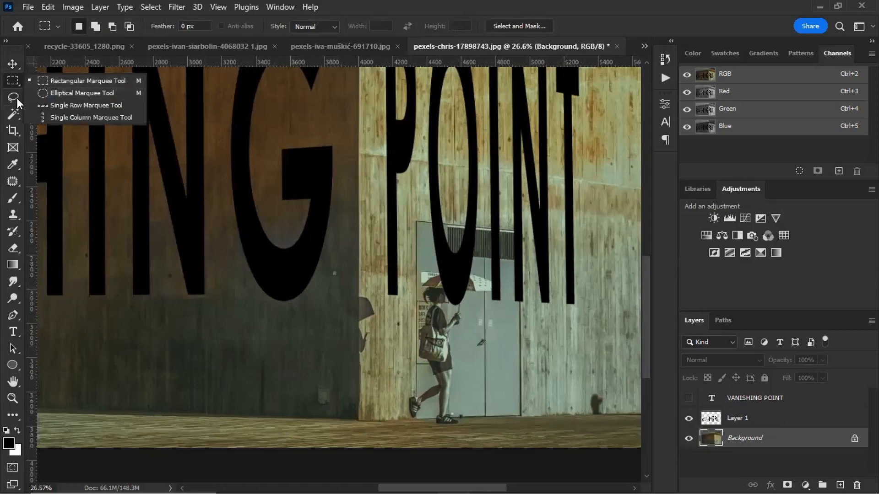
pyautogui.click(18, 111)
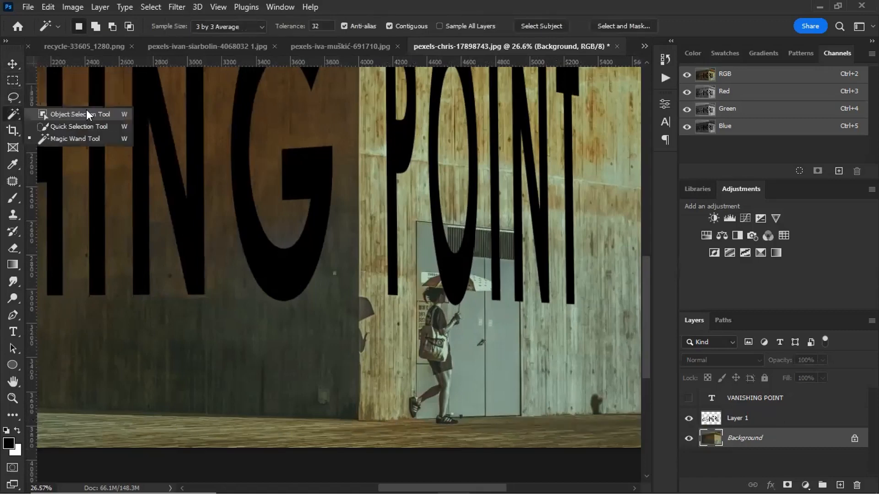
pyautogui.click(87, 127)
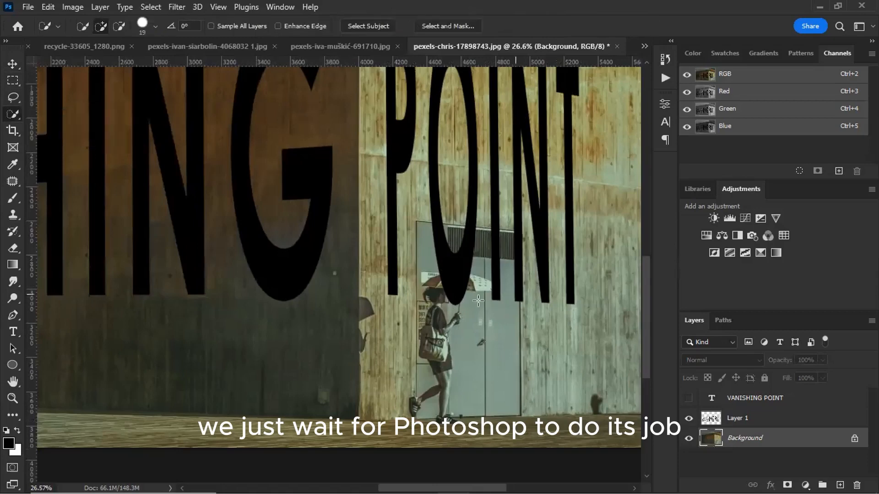
pyautogui.click(688, 418)
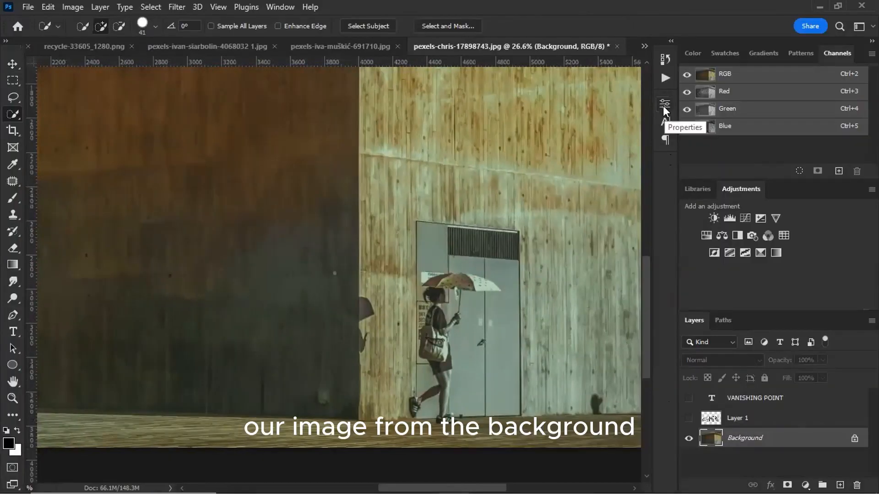
# Try to isolate the woman with the Remove Background quick action on the Background layer.
pyautogui.click(664, 105)
pyautogui.scroll(-2, 557, 254)
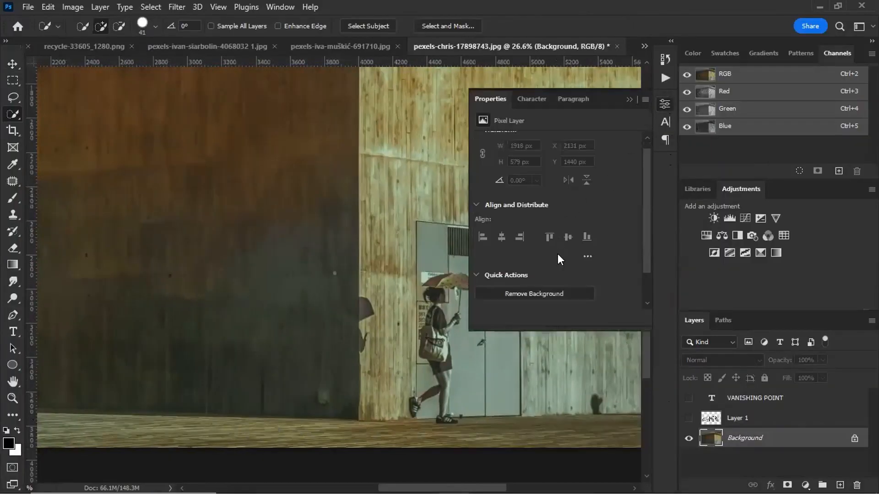
pyautogui.scroll(-1, 557, 255)
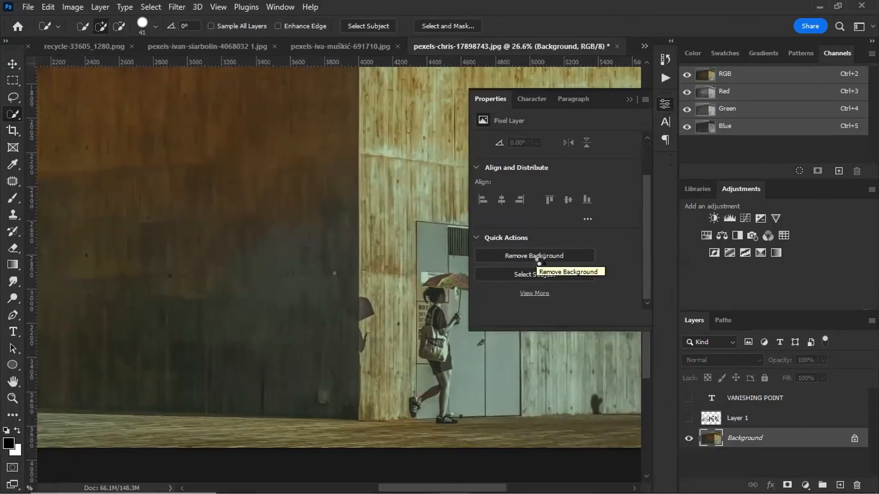
pyautogui.click(535, 255)
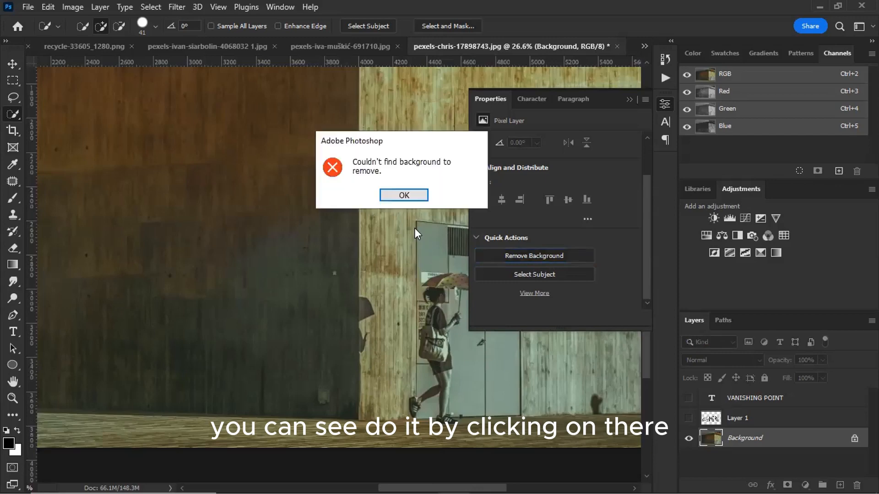
pyautogui.click(404, 195)
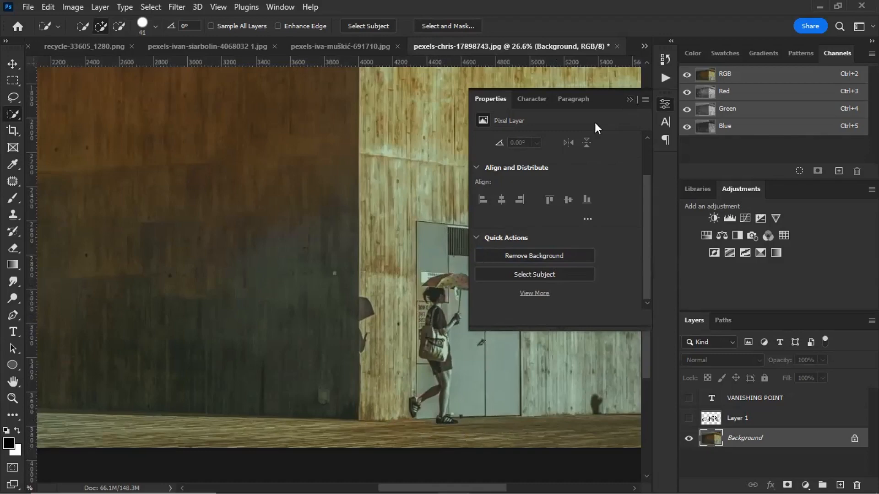
pyautogui.click(629, 99)
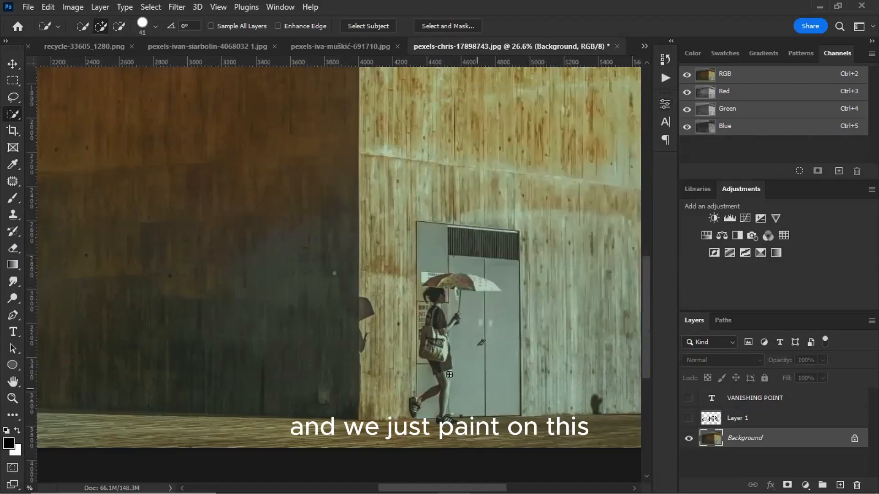
# Select the woman and her umbrella from the umbrella down to the legs with the Quick Selection tool and a 12 px brush.
pyautogui.scroll(3, 449, 375)
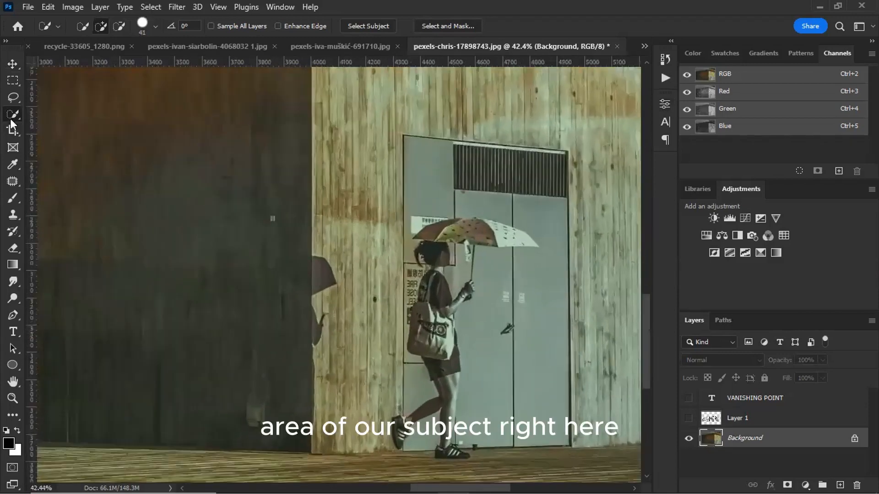
pyautogui.rightClick(9, 110)
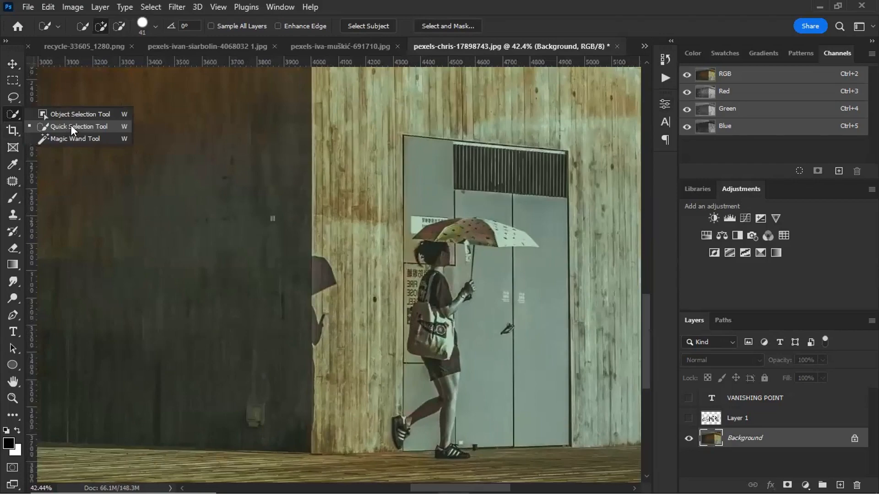
pyautogui.click(69, 125)
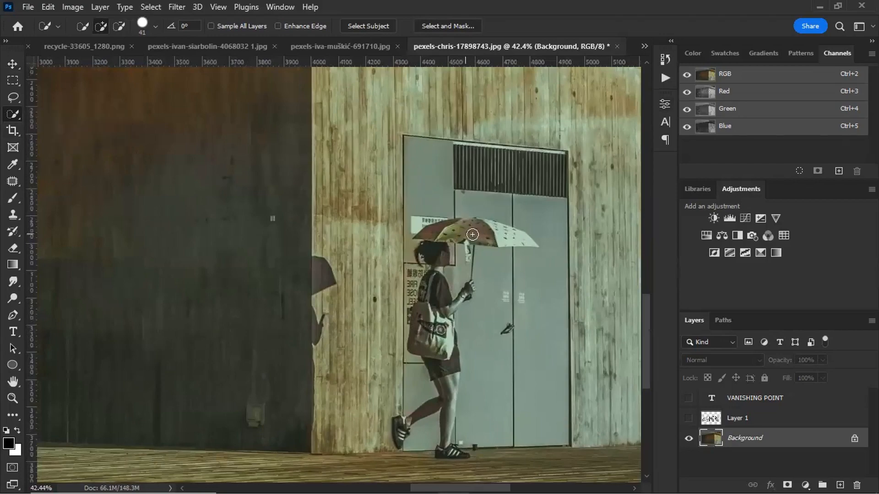
pyautogui.scroll(3, 496, 286)
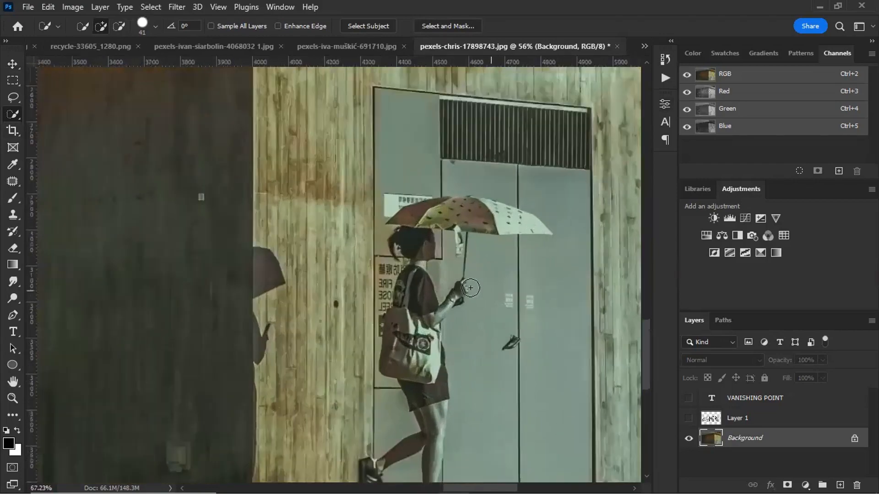
pyautogui.moveTo(451, 196)
pyautogui.mouseDown()
pyautogui.moveTo(445, 157)
pyautogui.moveTo(443, 170)
pyautogui.mouseUp()
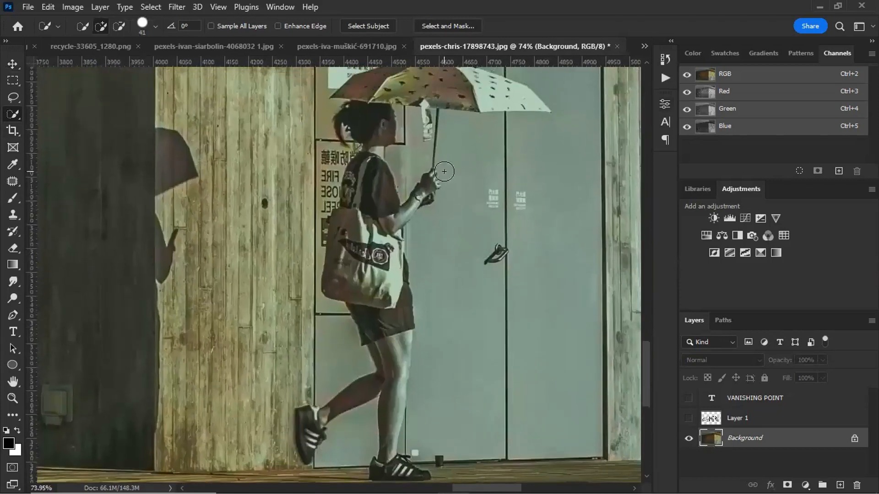
pyautogui.scroll(-1, 442, 184)
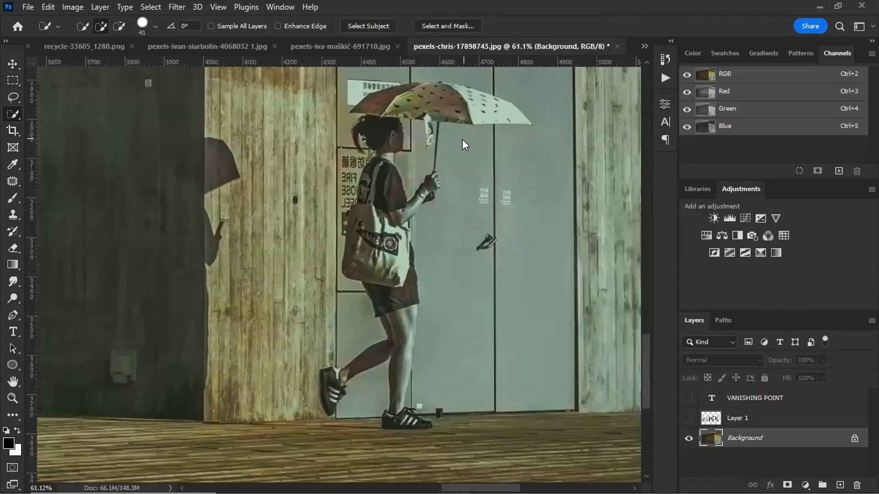
pyautogui.press('[')
pyautogui.press('[')
pyautogui.moveTo(494, 105)
pyautogui.mouseDown()
pyautogui.moveTo(400, 105)
pyautogui.moveTo(377, 122)
pyautogui.moveTo(383, 185)
pyautogui.moveTo(370, 250)
pyautogui.moveTo(398, 307)
pyautogui.moveTo(397, 413)
pyautogui.mouseUp()
# Extend the selection over her legs and both shoes and subtract the door area between the legs.
pyautogui.scroll(6, 364, 364)
pyautogui.moveTo(365, 363); pyautogui.dragTo(414, 162)
pyautogui.moveTo(396, 214)
pyautogui.mouseDown()
pyautogui.moveTo(362, 191)
pyautogui.moveTo(340, 200)
pyautogui.moveTo(312, 194)
pyautogui.moveTo(298, 206)
pyautogui.moveTo(313, 215)
pyautogui.moveTo(344, 188)
pyautogui.mouseUp()
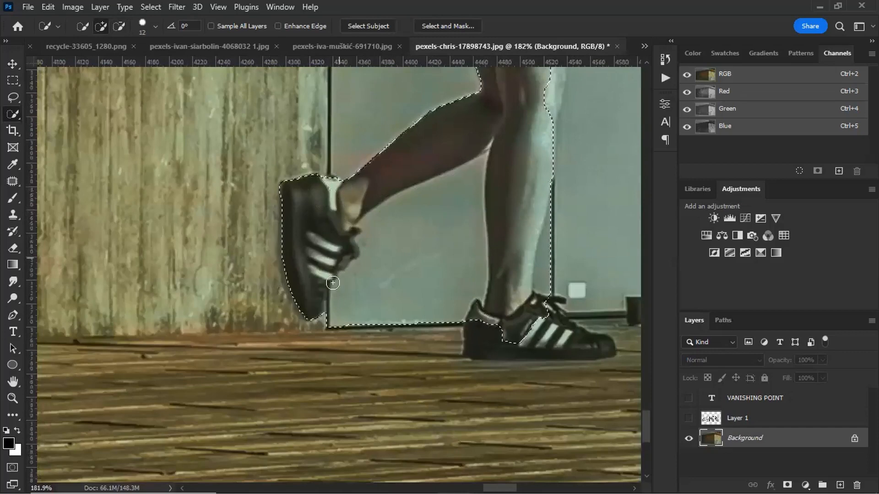
pyautogui.keyDown('alt'); pyautogui.click(391, 300); pyautogui.keyUp('alt')
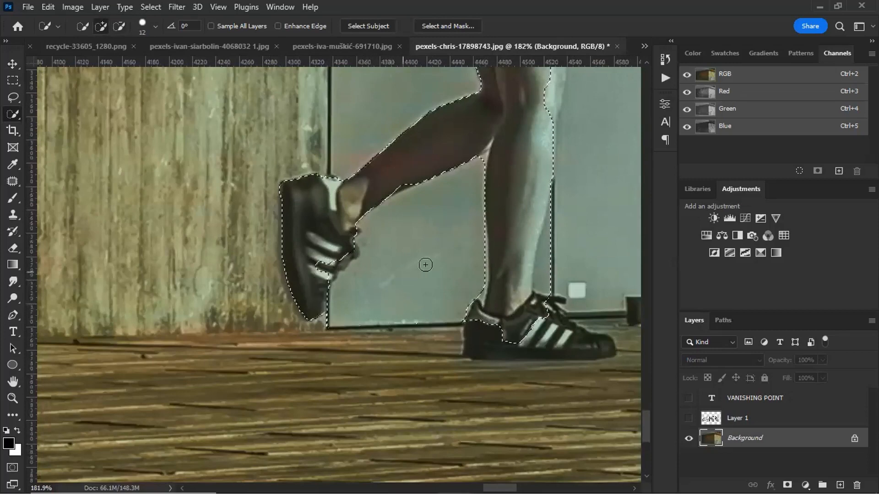
pyautogui.click(563, 333)
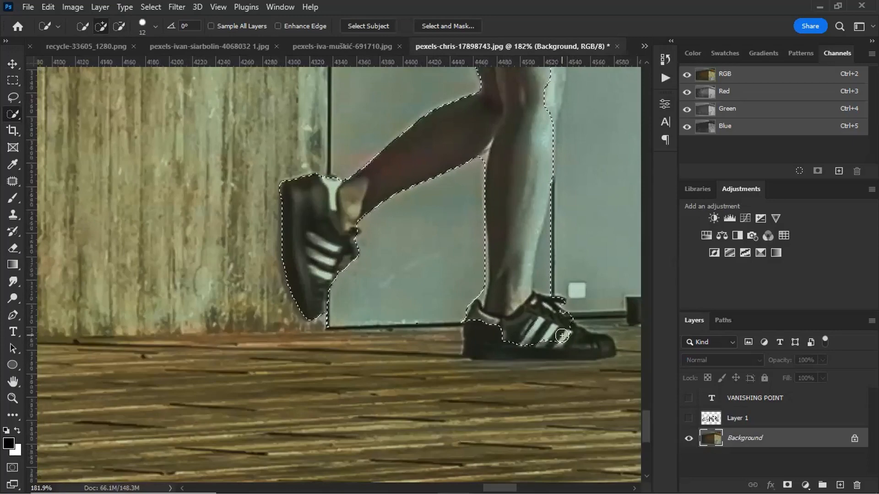
pyautogui.click(544, 315)
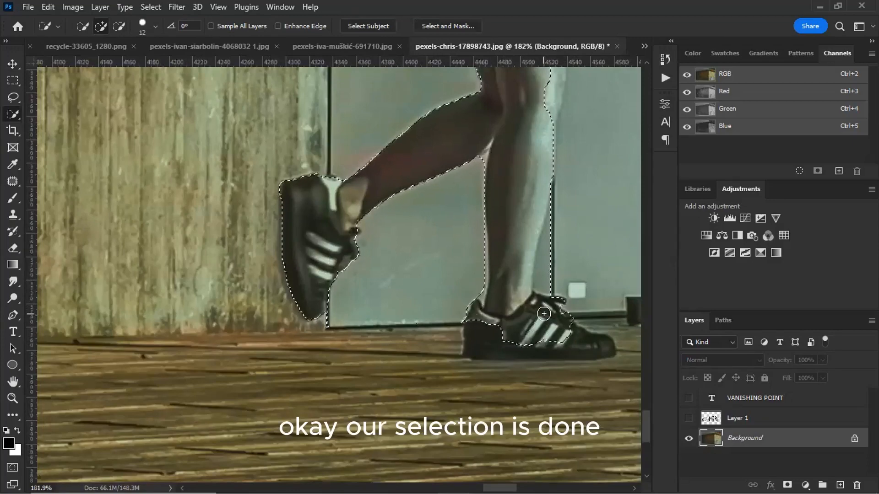
# Refine the woman's selection with the Lasso tool, subtracting wall areas beside her bag and around her head and smoothing the umbrella's edge.
pyautogui.press('l')
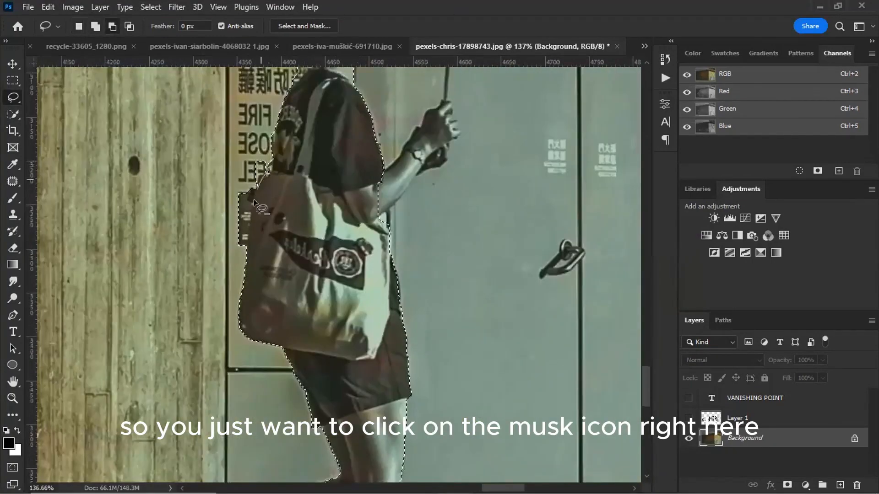
pyautogui.moveTo(254, 201); pyautogui.dragTo(262, 160)
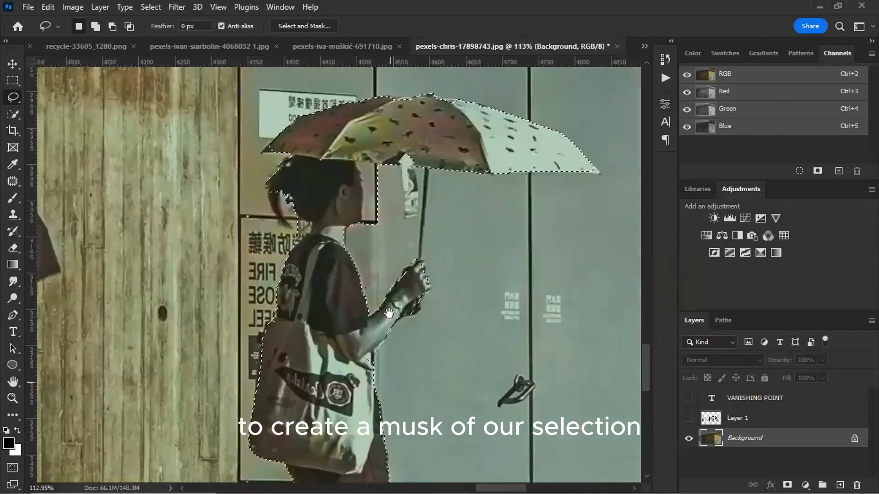
pyautogui.press('shift')
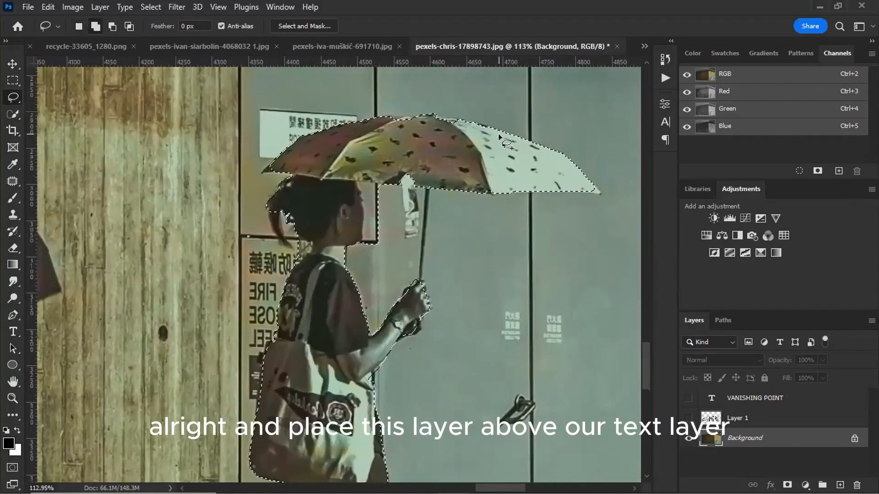
pyautogui.moveTo(469, 123)
pyautogui.mouseDown()
pyautogui.moveTo(423, 114)
pyautogui.moveTo(374, 118)
pyautogui.moveTo(272, 174)
pyautogui.moveTo(292, 176)
pyautogui.moveTo(277, 212)
pyautogui.moveTo(298, 200)
pyautogui.moveTo(290, 218)
pyautogui.mouseUp()
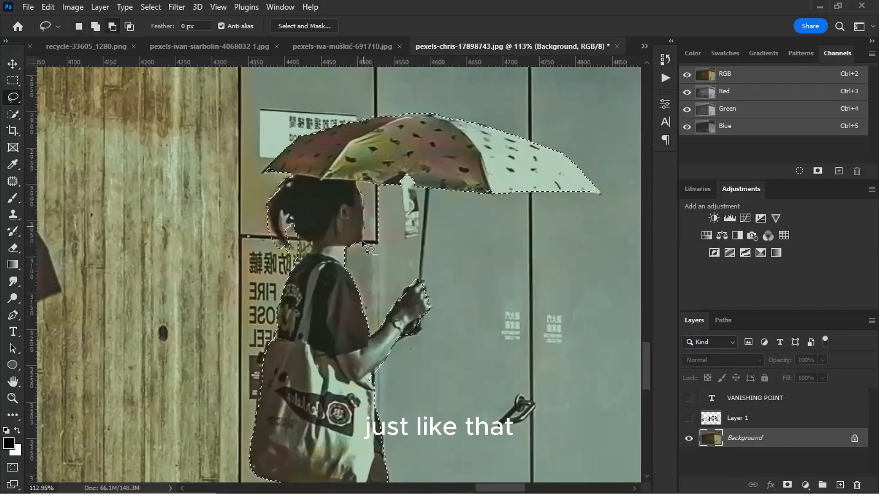
pyautogui.scroll(-2, 452, 216)
pyautogui.scroll(2, 449, 241)
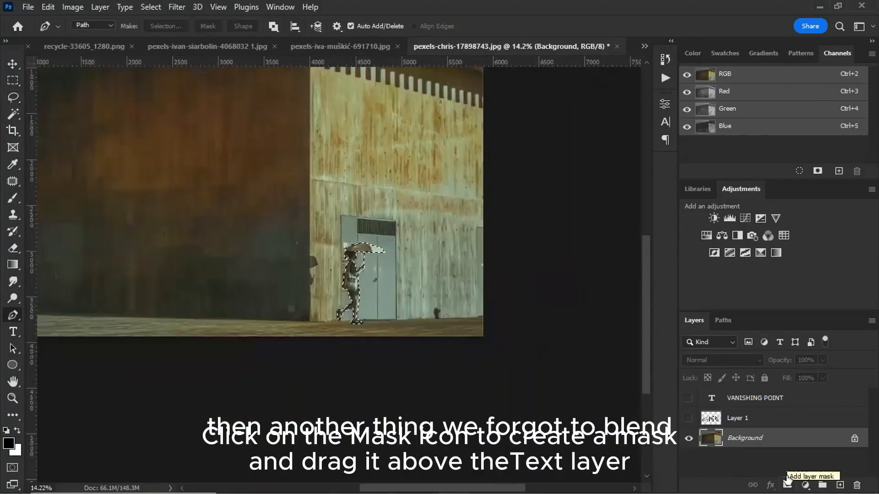
# Mask the photo layer to the selected woman, show Layer 1, and place the masked Layer 0 copy above it with an unmasked Layer 0 beneath.
pyautogui.click(787, 482)
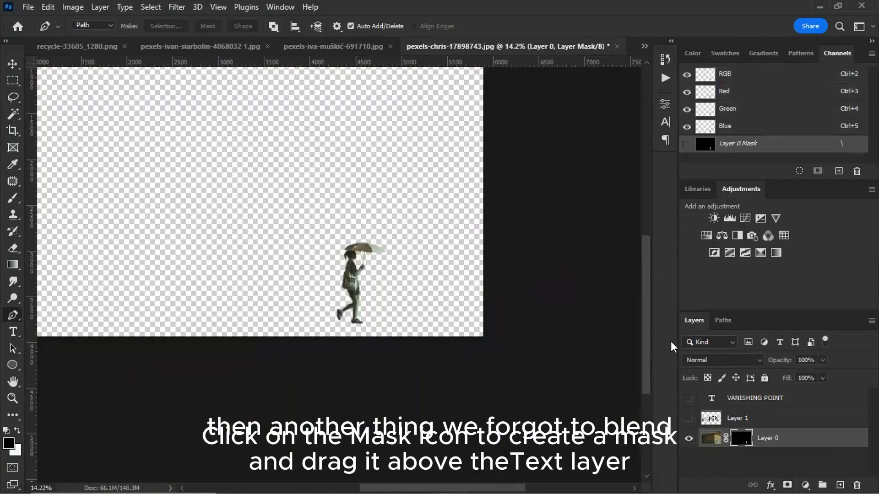
pyautogui.click(688, 418)
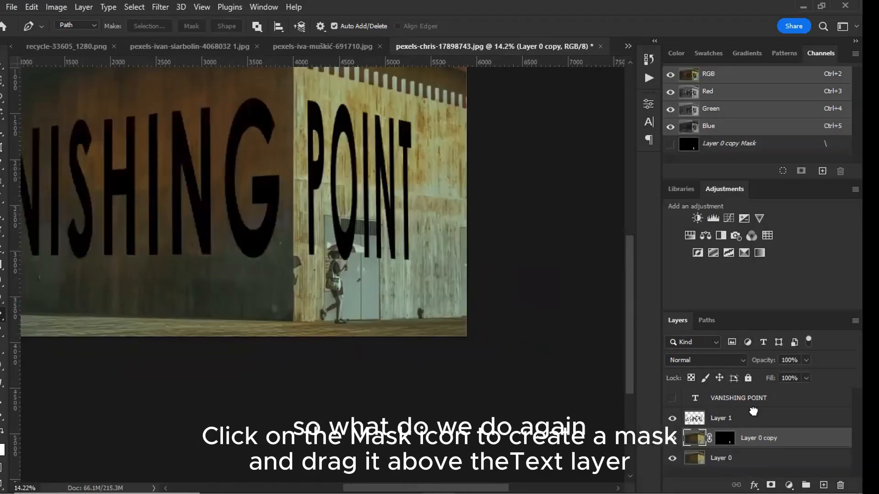
pyautogui.moveTo(752, 410); pyautogui.dragTo(753, 409)
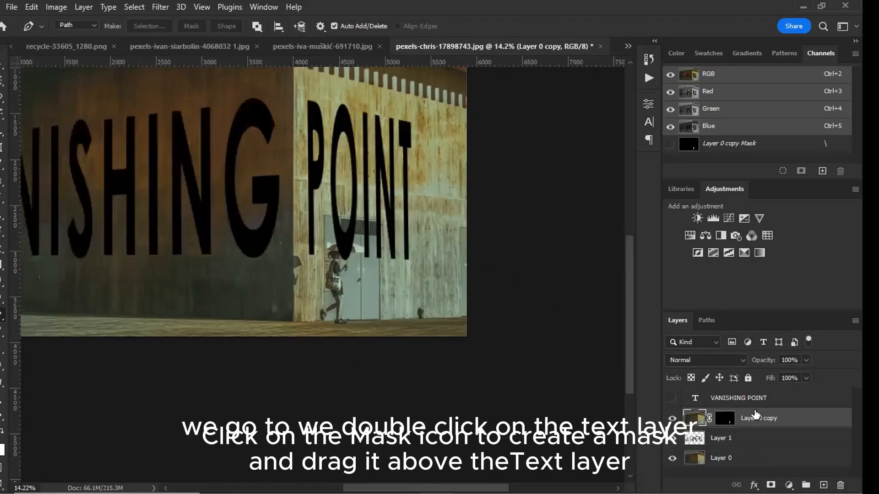
pyautogui.scroll(2, 337, 257)
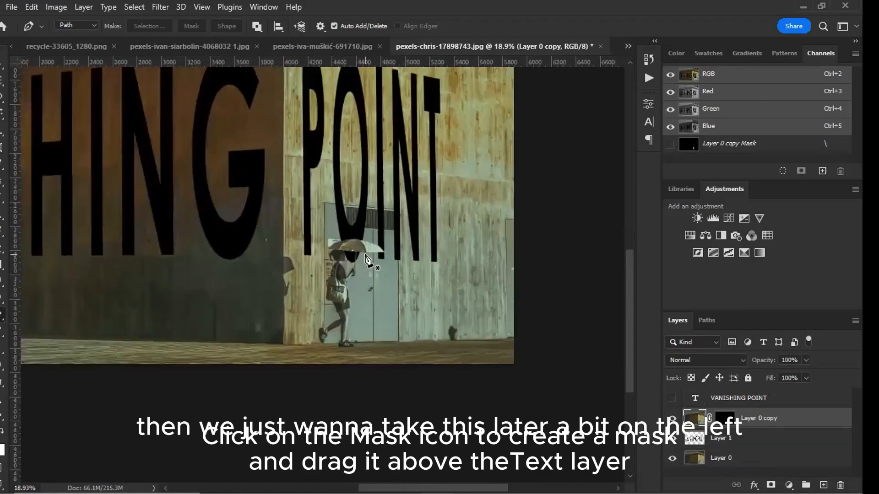
pyautogui.scroll(-2, 366, 260)
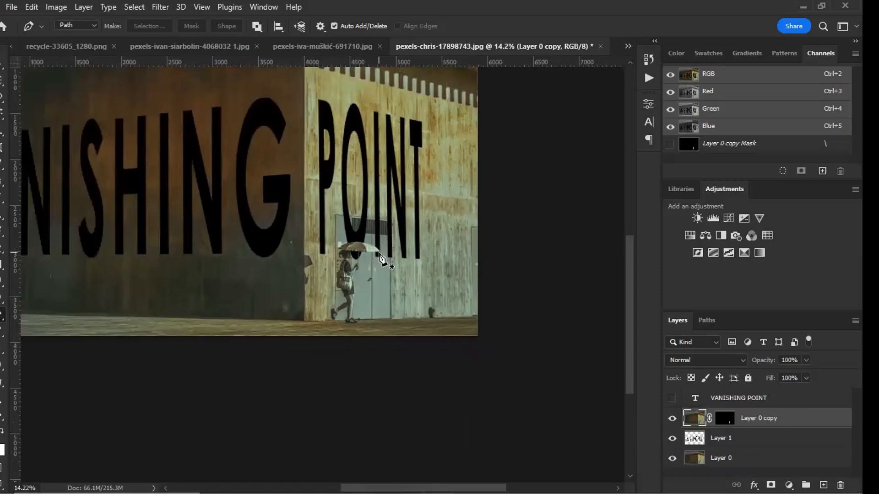
pyautogui.scroll(-1, 384, 260)
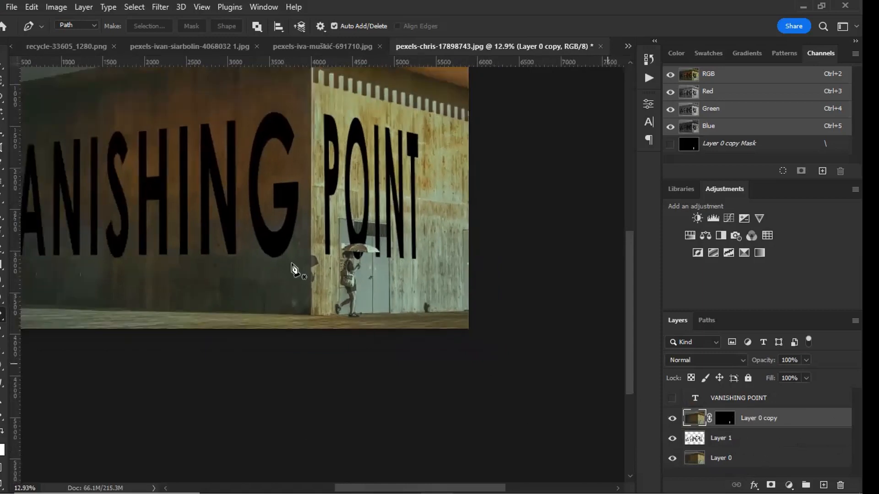
pyautogui.scroll(-1, 297, 263)
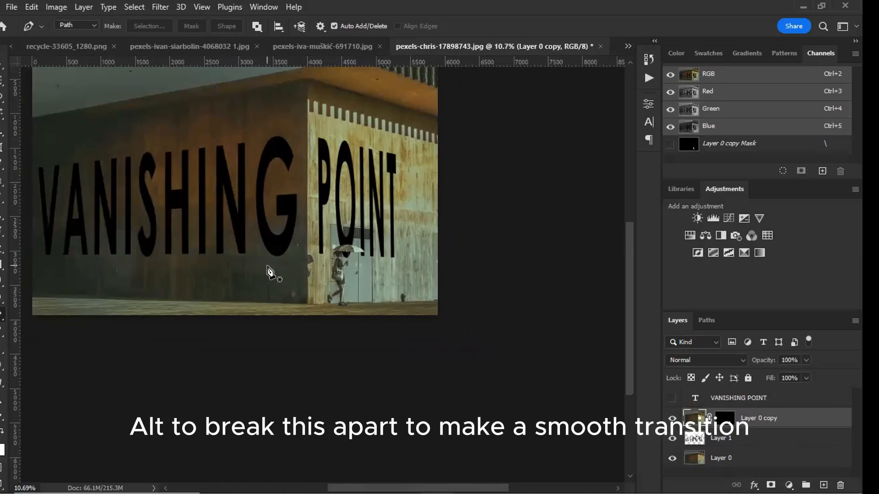
# In Layer 1's Blend If settings, split the Underlying Layer shadow slider to 8 / 51.
pyautogui.doubleClick(760, 442)
pyautogui.moveTo(594, 275); pyautogui.dragTo(617, 276)
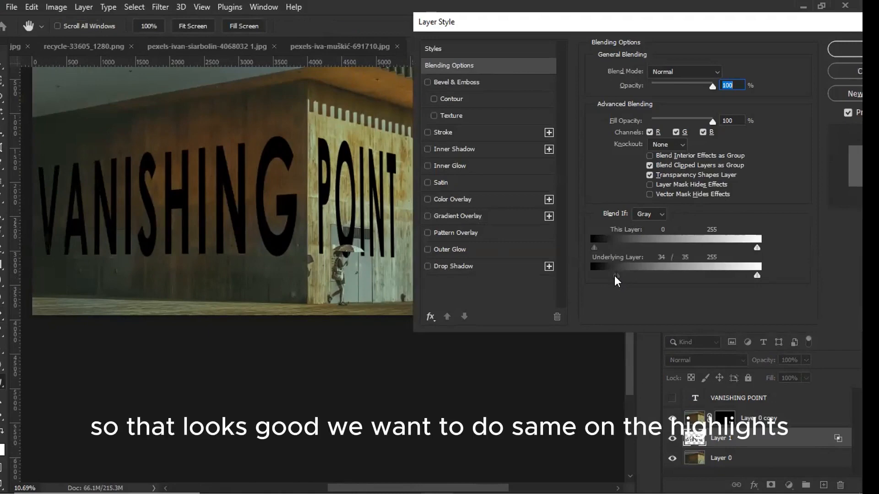
pyautogui.moveTo(608, 277); pyautogui.dragTo(626, 274)
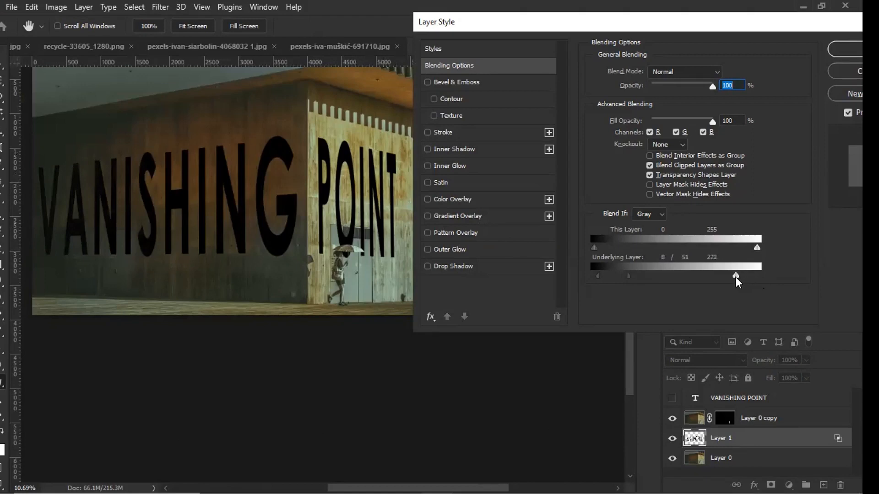
# Split the Underlying Layer highlight slider of Layer 1's Blend If to 155 / 255 and apply the layer style.
pyautogui.moveTo(727, 276); pyautogui.dragTo(723, 276)
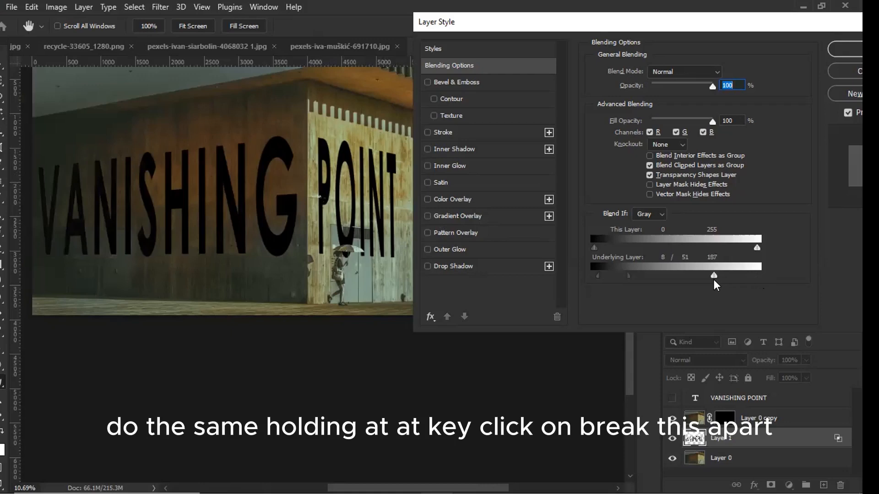
pyautogui.moveTo(714, 280); pyautogui.dragTo(717, 276)
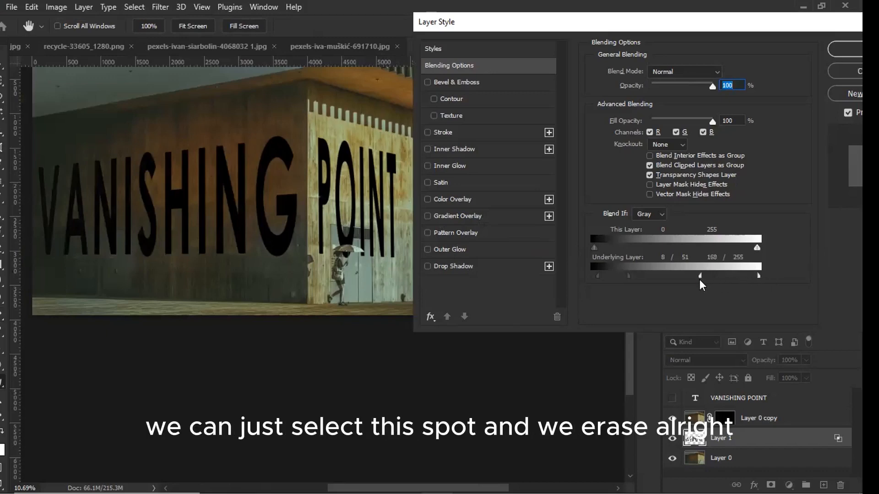
pyautogui.moveTo(693, 282); pyautogui.dragTo(691, 282)
pyautogui.scroll(3, 368, 247)
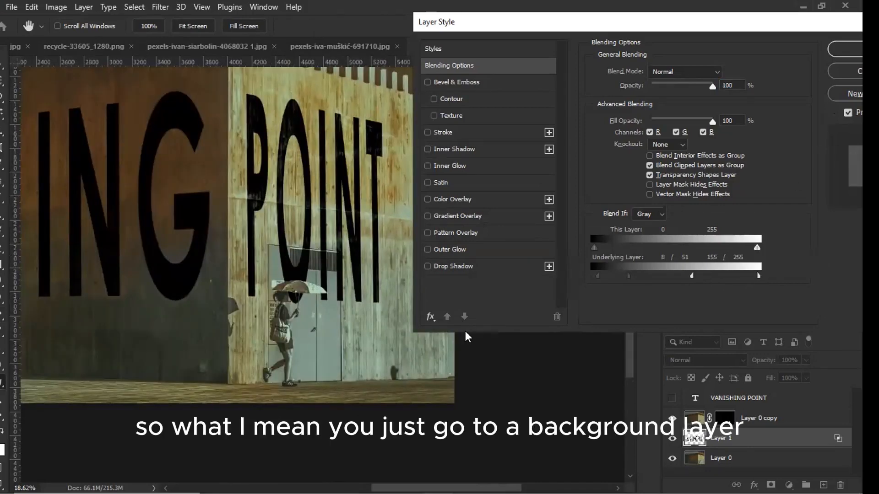
pyautogui.press('Return')
pyautogui.scroll(-4, 375, 308)
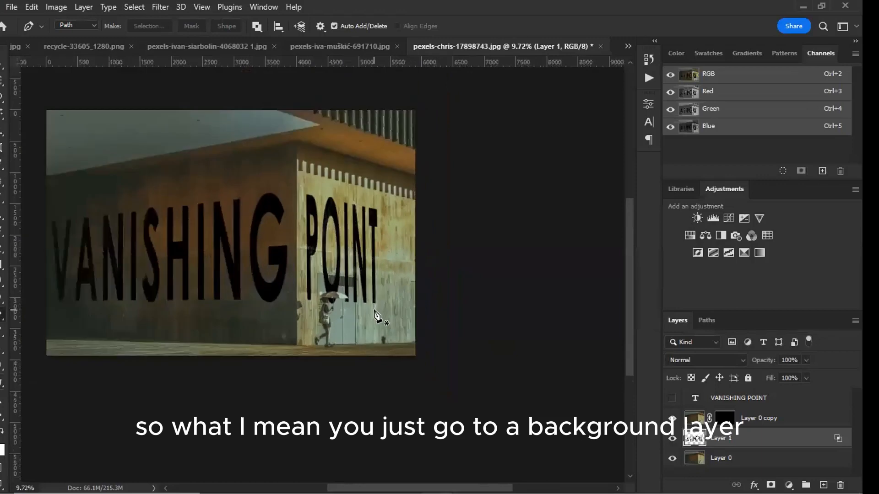
pyautogui.scroll(3, 338, 310)
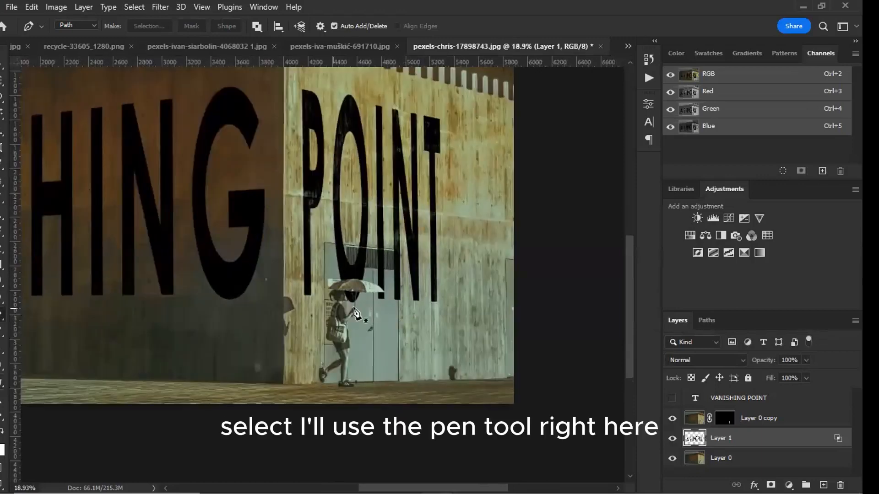
pyautogui.scroll(1, 364, 326)
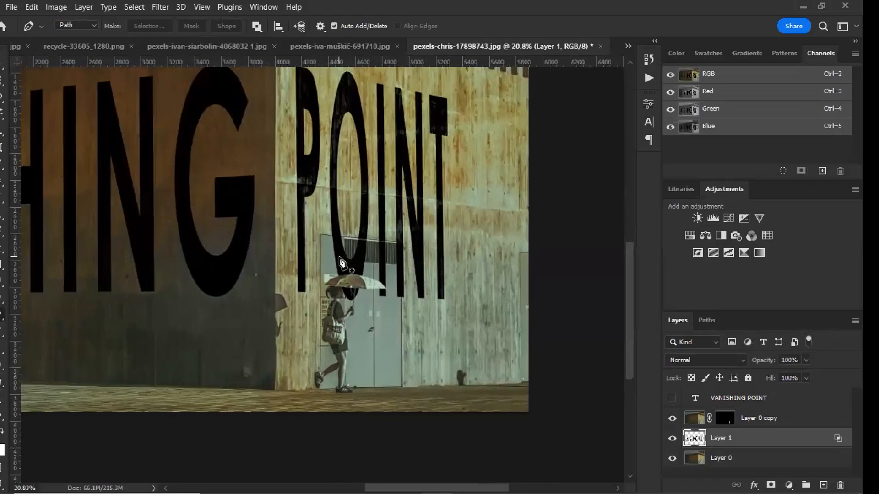
# Trace the grey door behind the woman with the Pen tool on Layer 0 and convert the path into a selection.
pyautogui.click(701, 460)
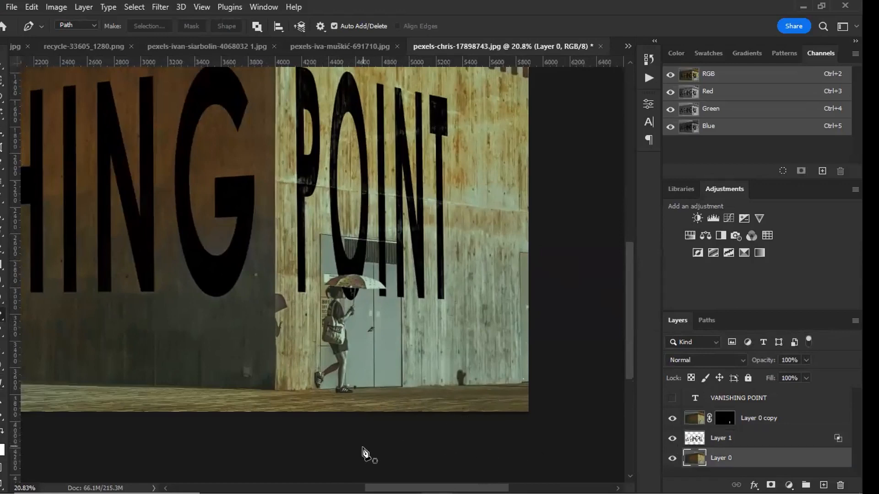
pyautogui.scroll(3, 325, 309)
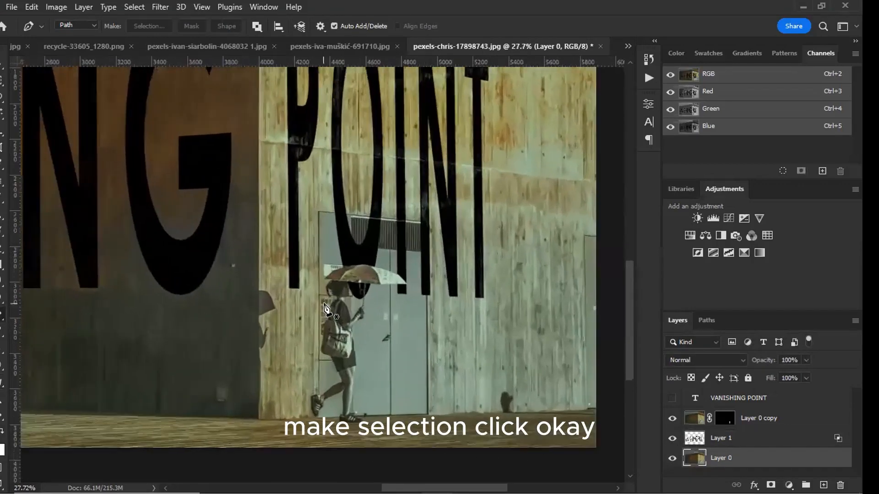
pyautogui.click(319, 364)
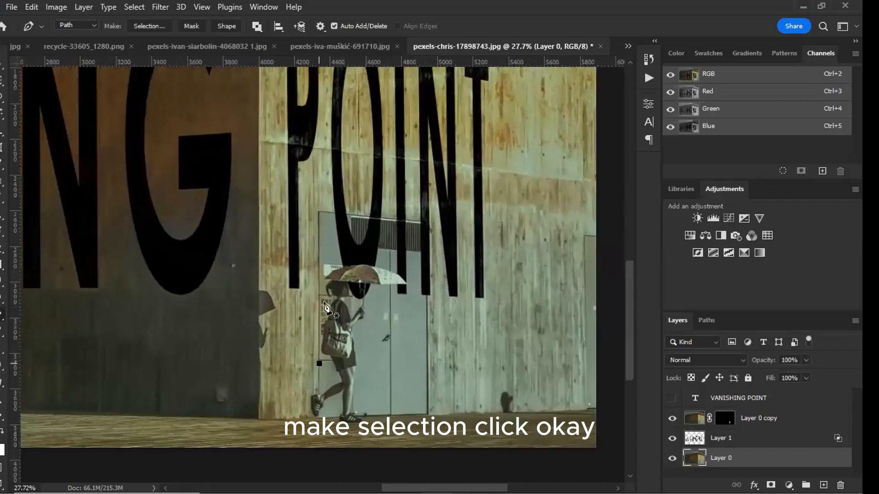
pyautogui.click(319, 213)
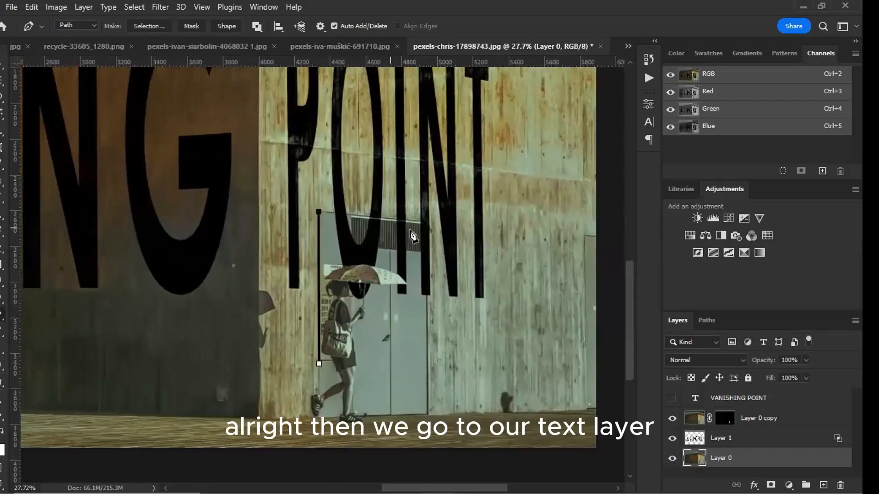
pyautogui.click(425, 222)
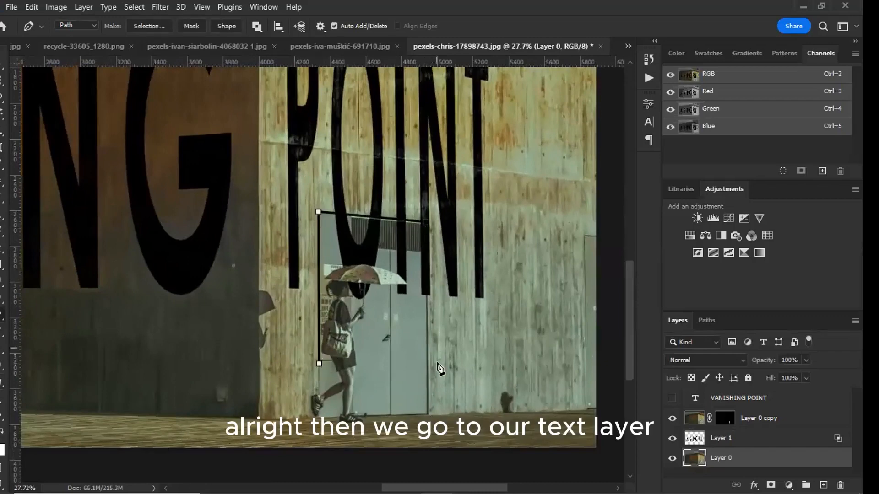
pyautogui.click(428, 390)
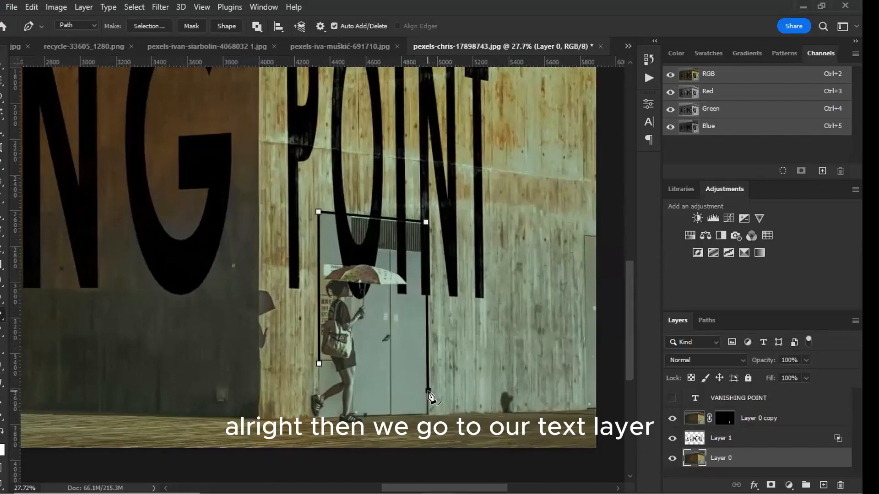
pyautogui.click(318, 396)
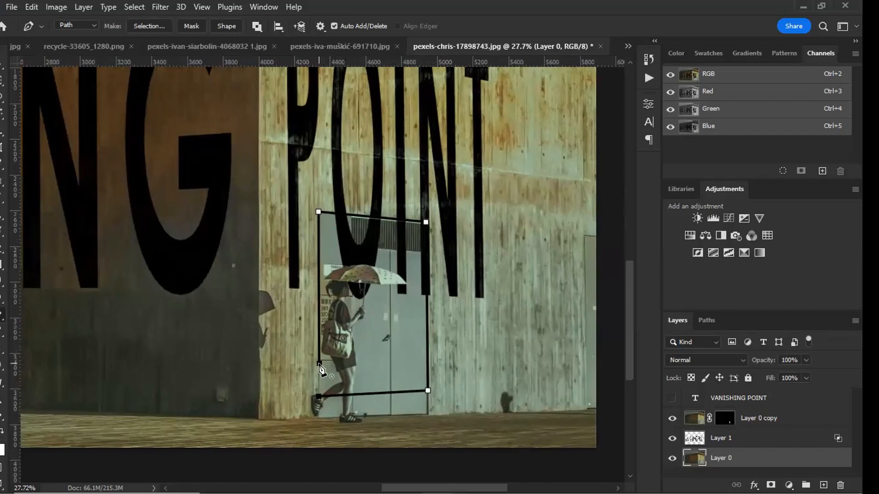
pyautogui.rightClick(385, 235)
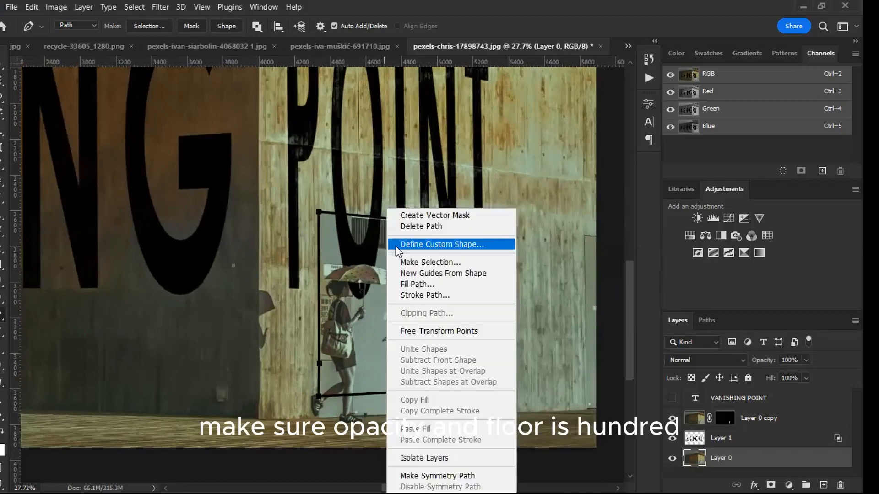
pyautogui.click(438, 266)
pyautogui.click(489, 124)
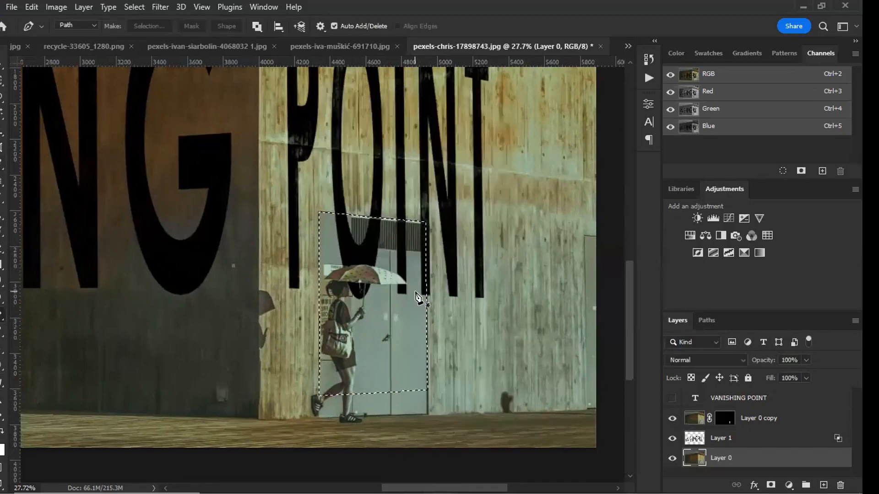
# Erase Layer 1's lettering inside the door selection with a 338 px Eraser at 91% opacity and 84% flow.
pyautogui.click(728, 441)
pyautogui.click(3, 247)
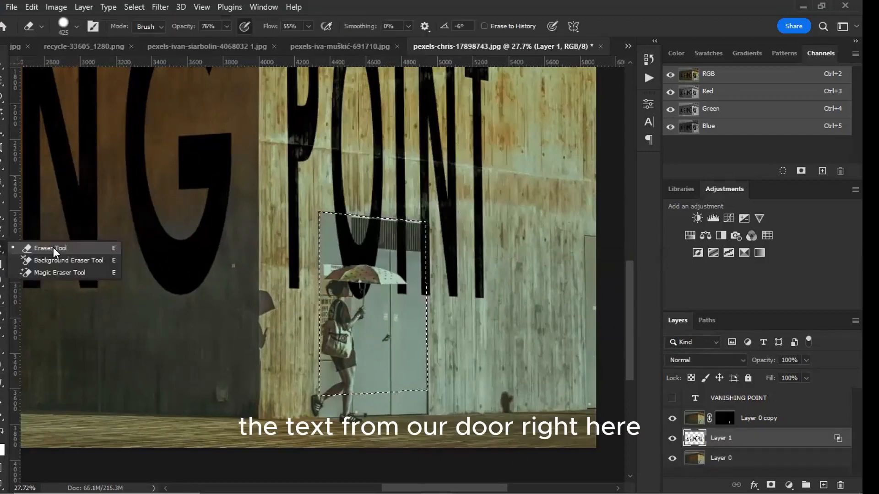
pyautogui.click(53, 247)
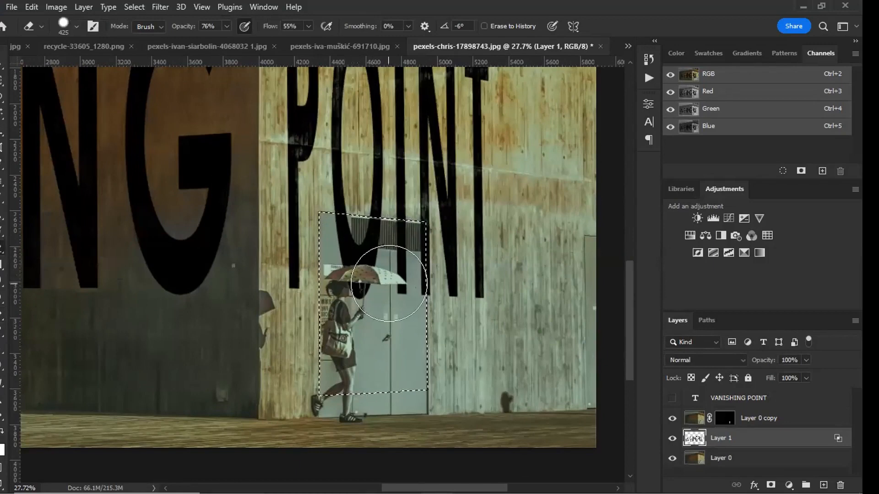
pyautogui.moveTo(388, 284); pyautogui.dragTo(381, 284)
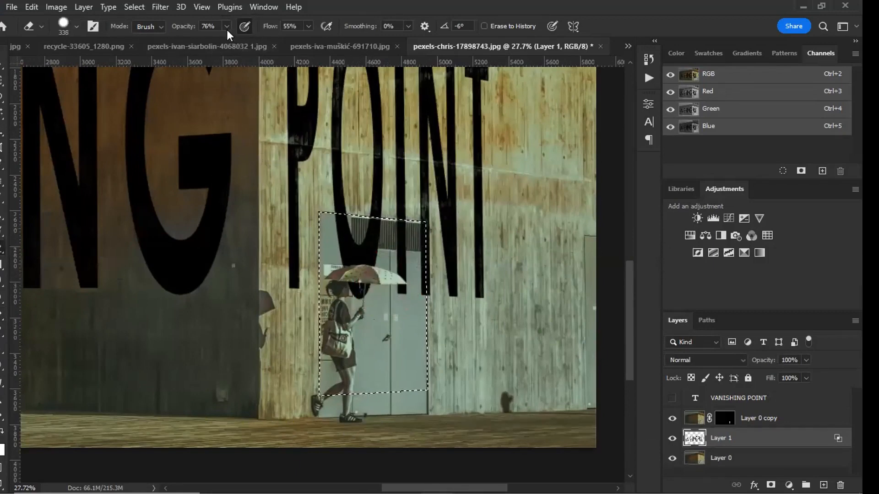
pyautogui.moveTo(226, 26); pyautogui.dragTo(232, 41)
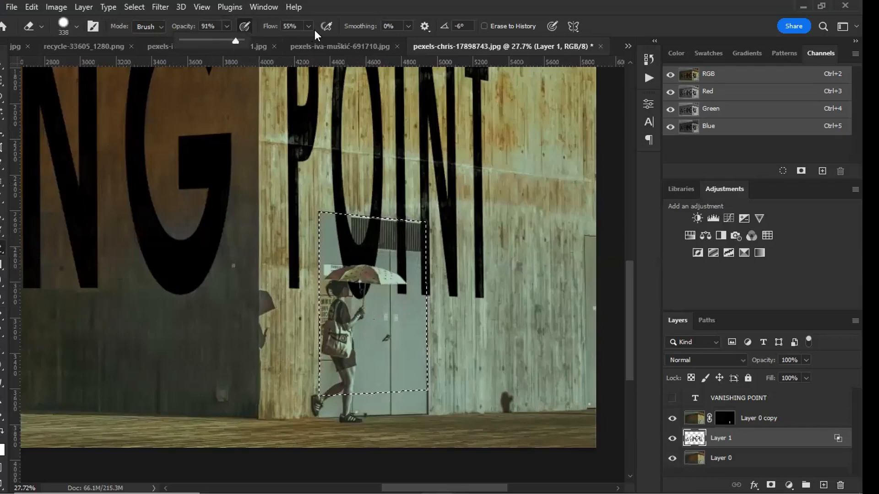
pyautogui.moveTo(309, 26); pyautogui.dragTo(329, 46)
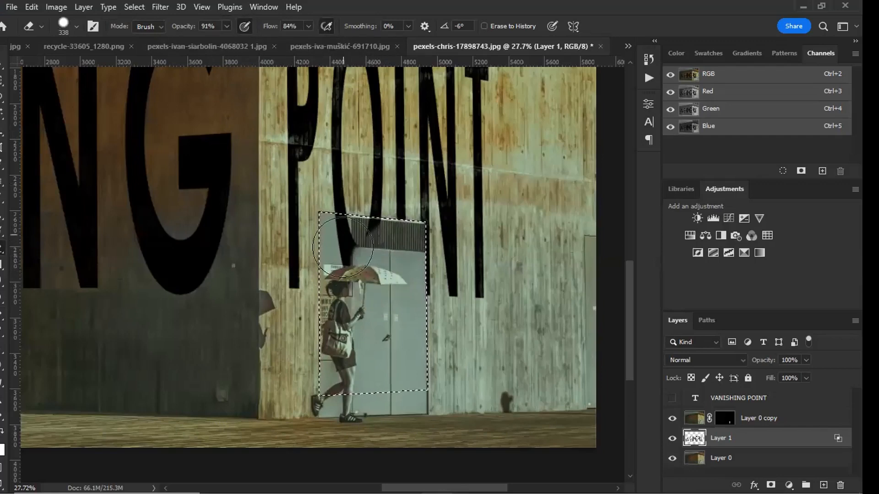
pyautogui.moveTo(343, 247)
pyautogui.mouseDown()
pyautogui.moveTo(351, 225)
pyautogui.moveTo(418, 227)
pyautogui.moveTo(343, 238)
pyautogui.mouseUp()
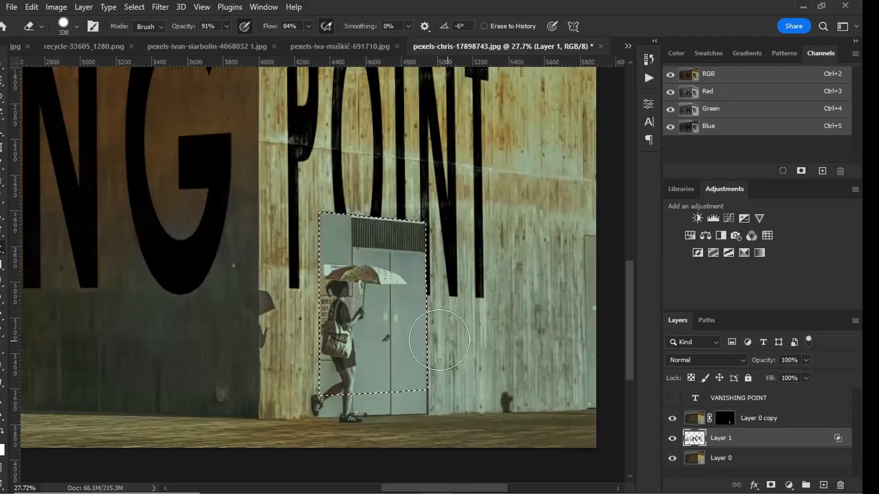
# Trace a four-sided area over the lower parts of A, N and I in VANISHING on Layer 0 with the Pen tool and convert it into a selection.
pyautogui.scroll(-3, 447, 327)
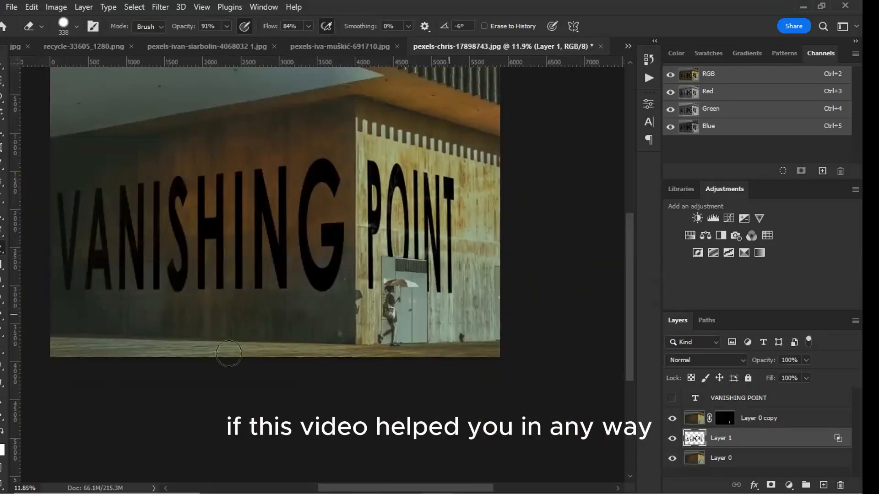
pyautogui.scroll(1, 113, 293)
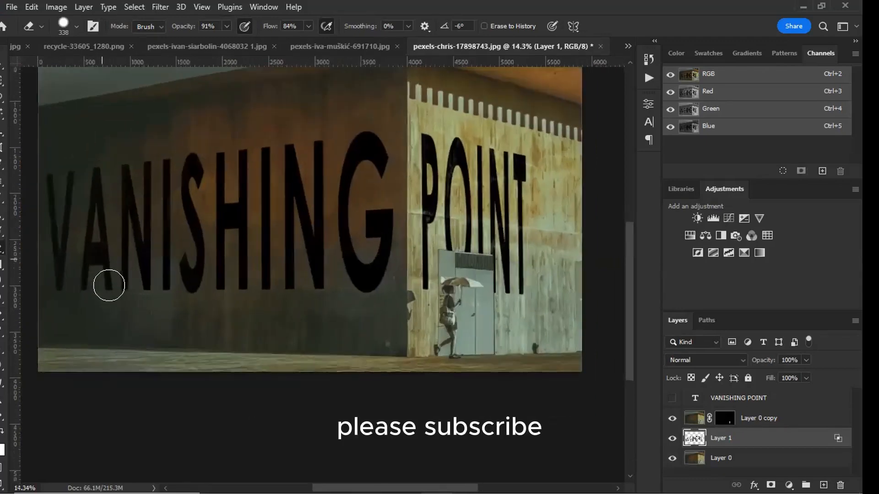
pyautogui.scroll(1, 85, 302)
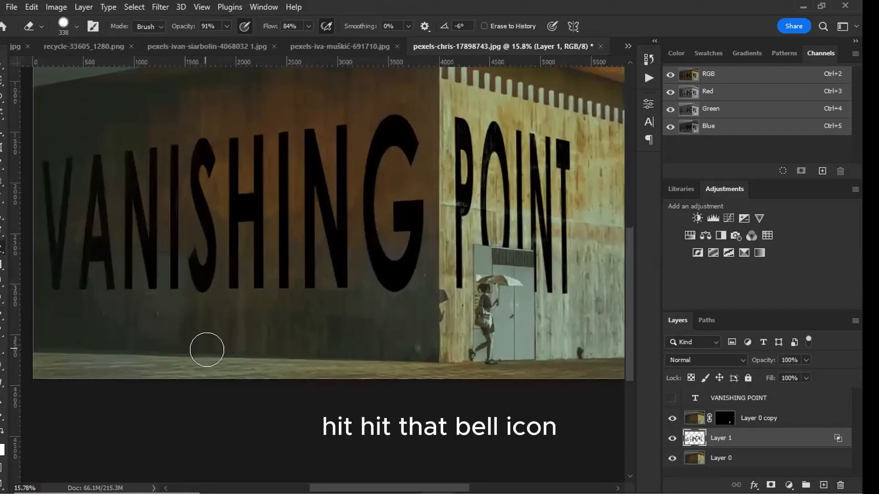
pyautogui.click(721, 458)
pyautogui.press('p')
pyautogui.click(84, 339)
pyautogui.click(87, 254)
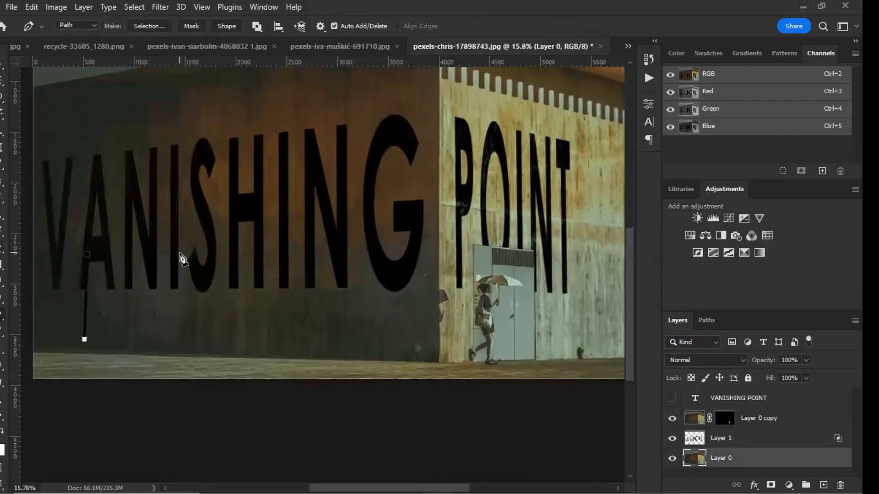
pyautogui.click(182, 252)
pyautogui.click(179, 351)
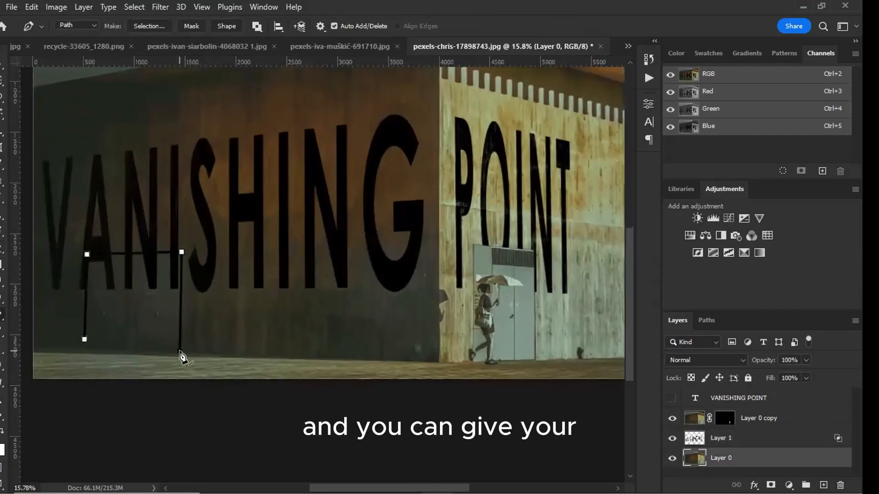
pyautogui.click(84, 340)
pyautogui.rightClick(114, 304)
pyautogui.click(160, 68)
pyautogui.press('Return')
# Erase Layer 1's lettering inside the four-sided selection with the 338 px Eraser at 91% opacity and 84% flow, and deselect.
pyautogui.click(721, 438)
pyautogui.press('e')
pyautogui.moveTo(192, 296); pyautogui.dragTo(108, 255)
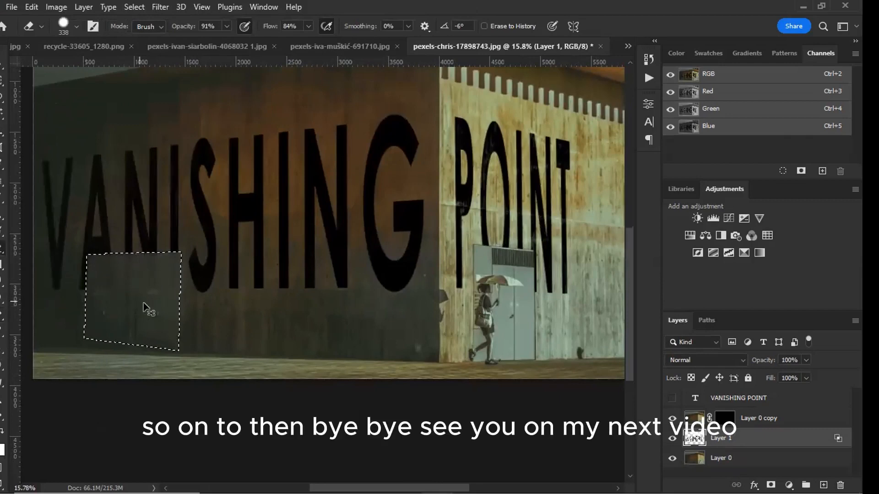
pyautogui.hotkey('ctrl', 'd')
pyautogui.scroll(-4, 151, 298)
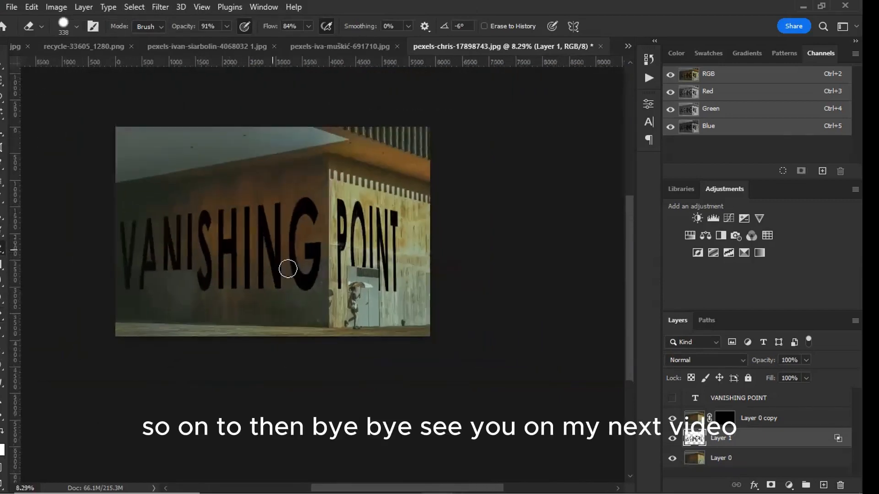
pyautogui.scroll(1, 315, 298)
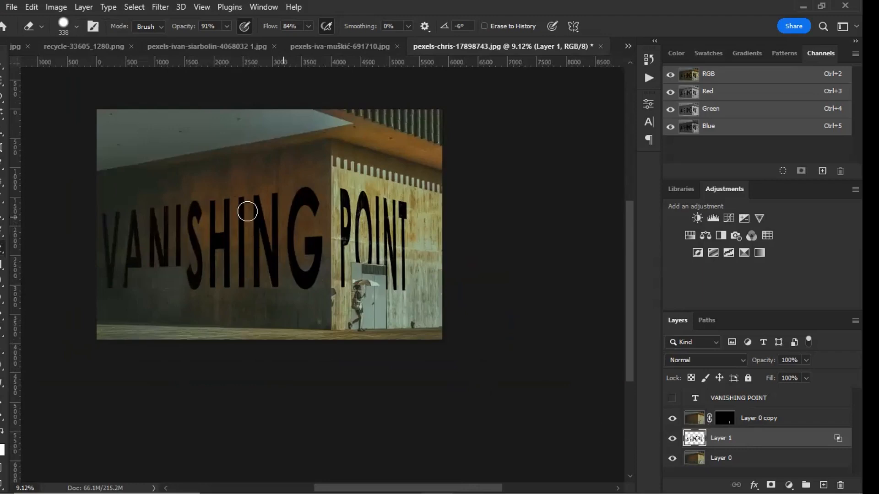
pyautogui.scroll(2, 247, 211)
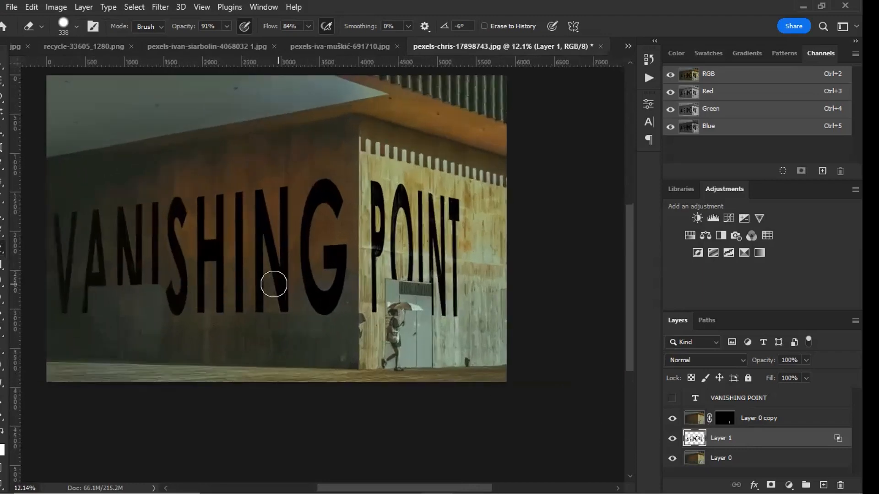